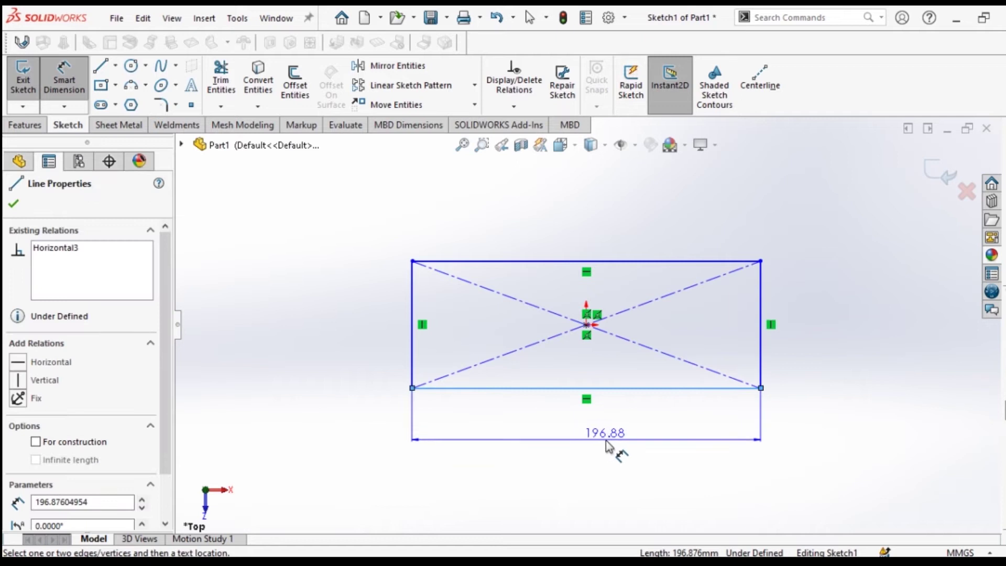
# - Dimension the center rectangle to 300 mm wide and 130 mm high
pyautogui.write('300')
pyautogui.press('Return')
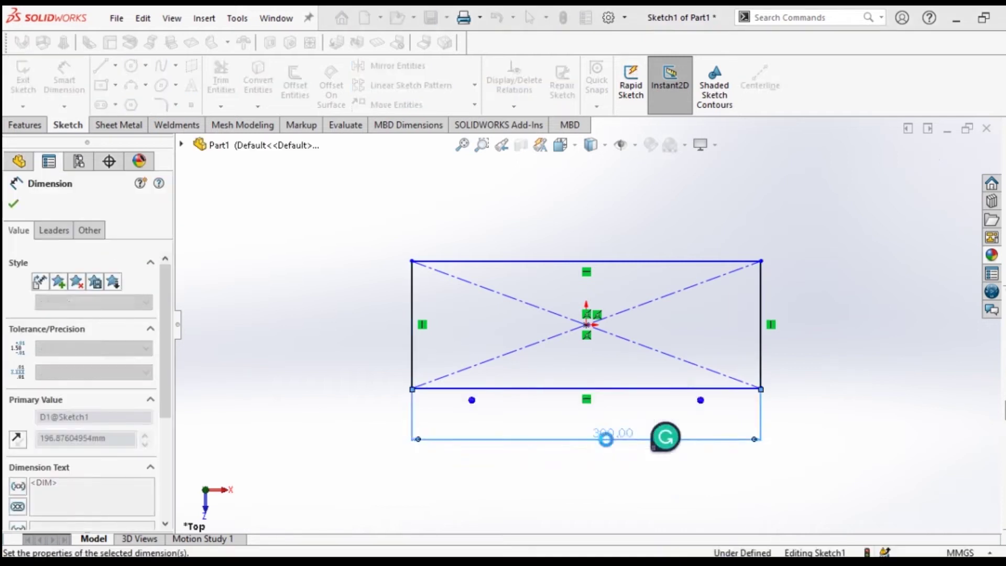
pyautogui.click(762, 330)
pyautogui.click(807, 316)
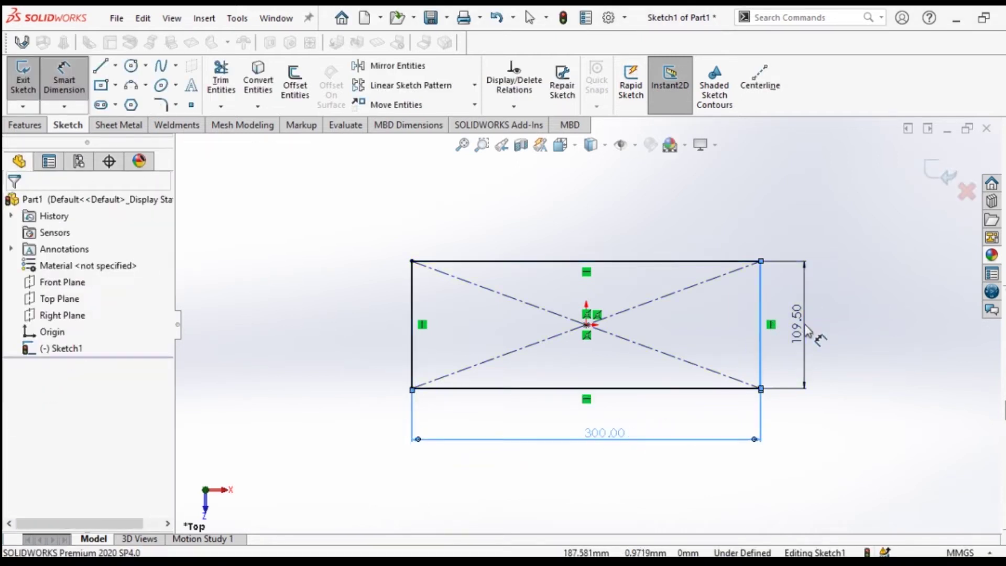
pyautogui.write('130')
pyautogui.press('Return')
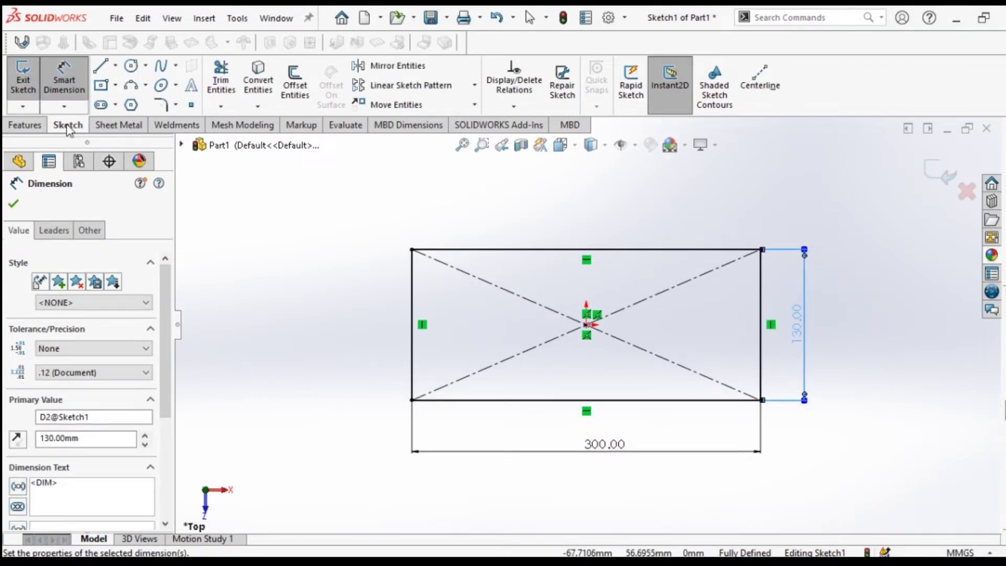
# - Offset the rectangle's chain inward by 15 mm with Reverse enabled
pyautogui.click(294, 86)
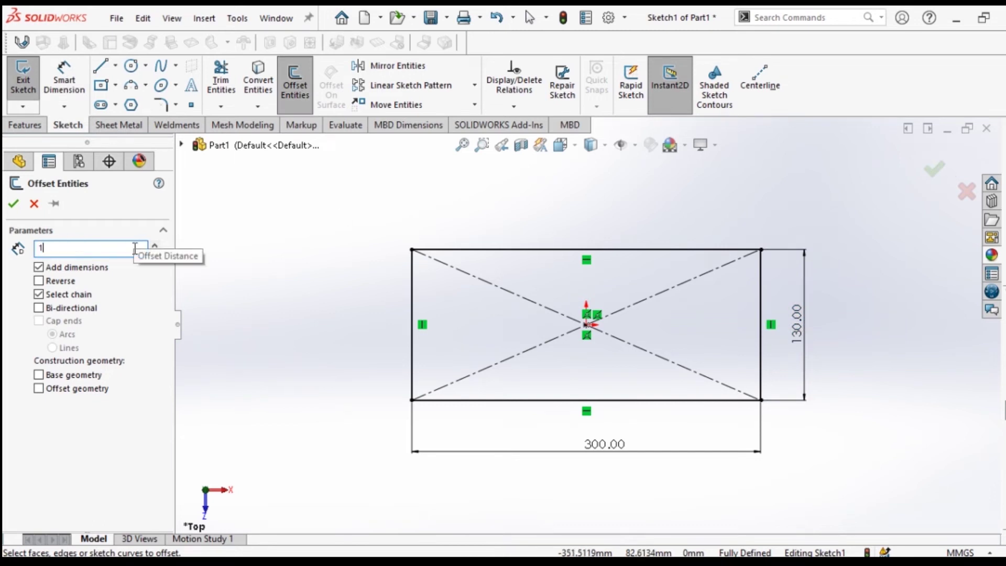
pyautogui.click(525, 251)
pyautogui.click(39, 281)
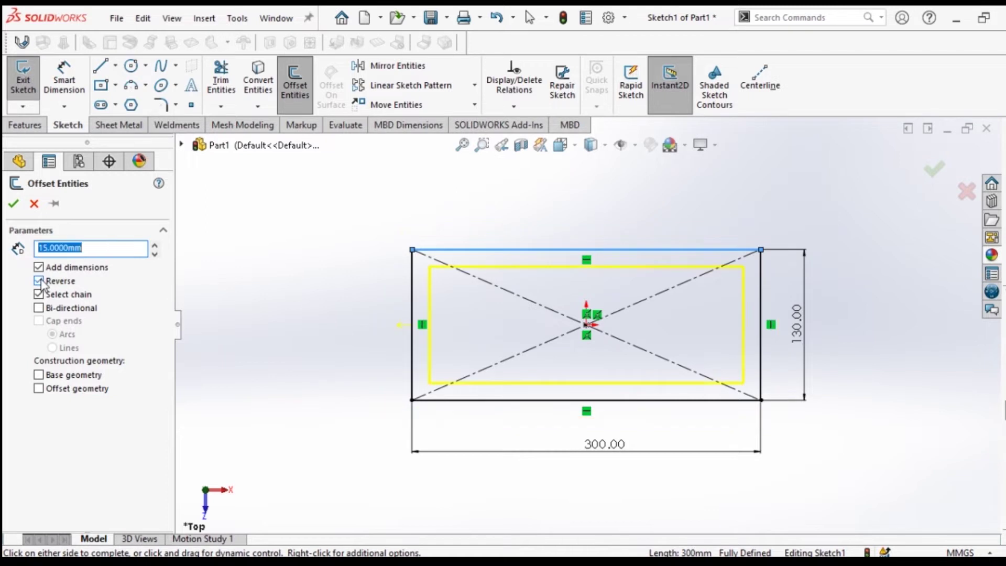
pyautogui.click(14, 206)
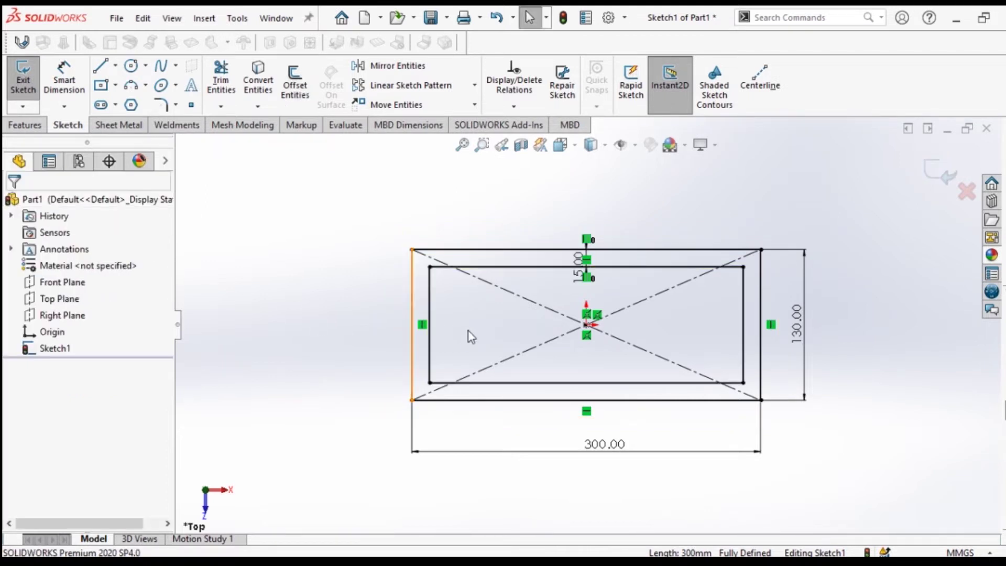
# - Trim away both short vertical sides of the inner offset rectangle
pyautogui.scroll(-2, 461, 335)
pyautogui.click(223, 84)
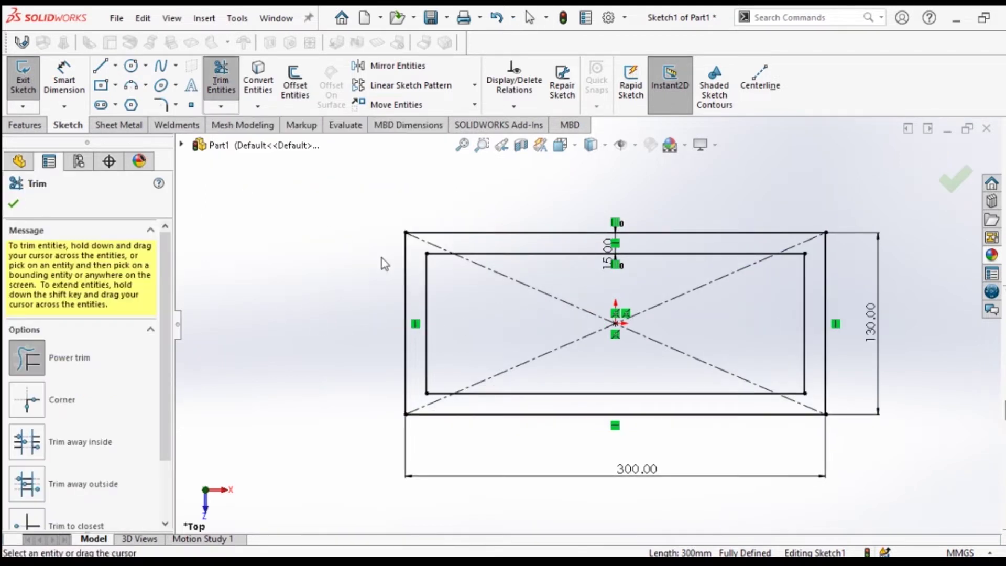
pyautogui.moveTo(796, 329); pyautogui.dragTo(808, 307)
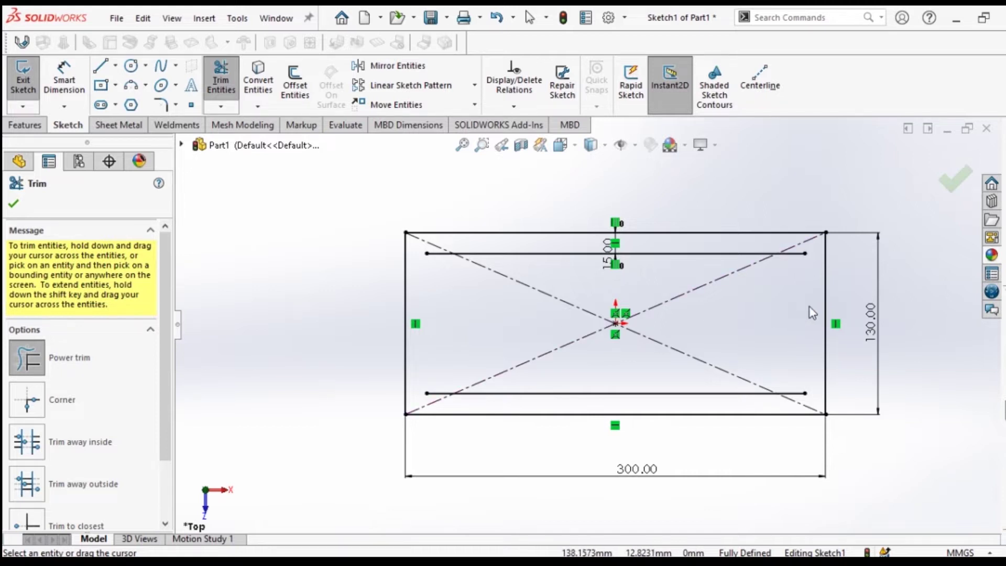
# - Sketch a vertical line between the two inner horizontal lines near each of their ends, slightly inside the endpoints
pyautogui.click(101, 67)
pyautogui.click(434, 253)
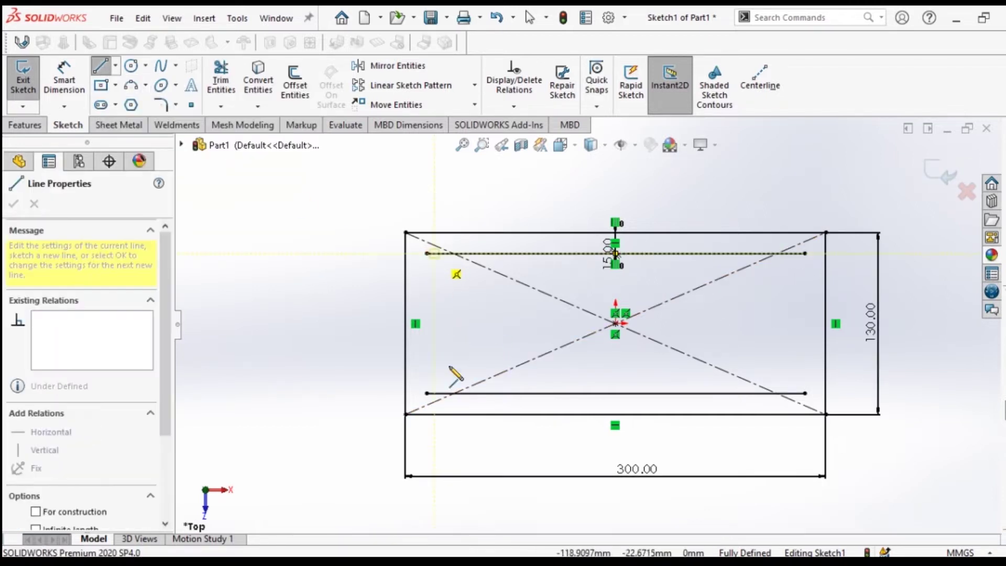
pyautogui.rightClick(435, 399)
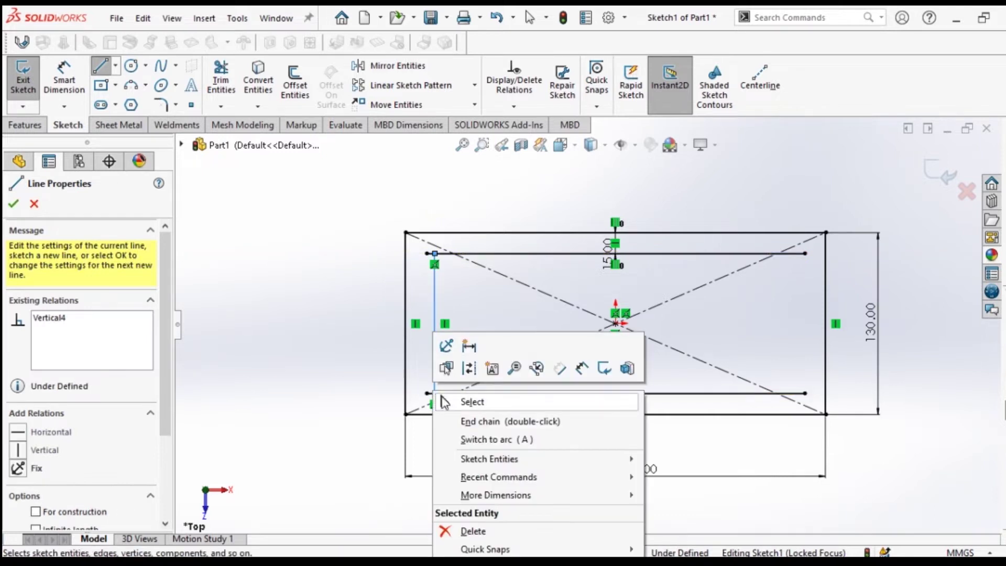
pyautogui.click(473, 402)
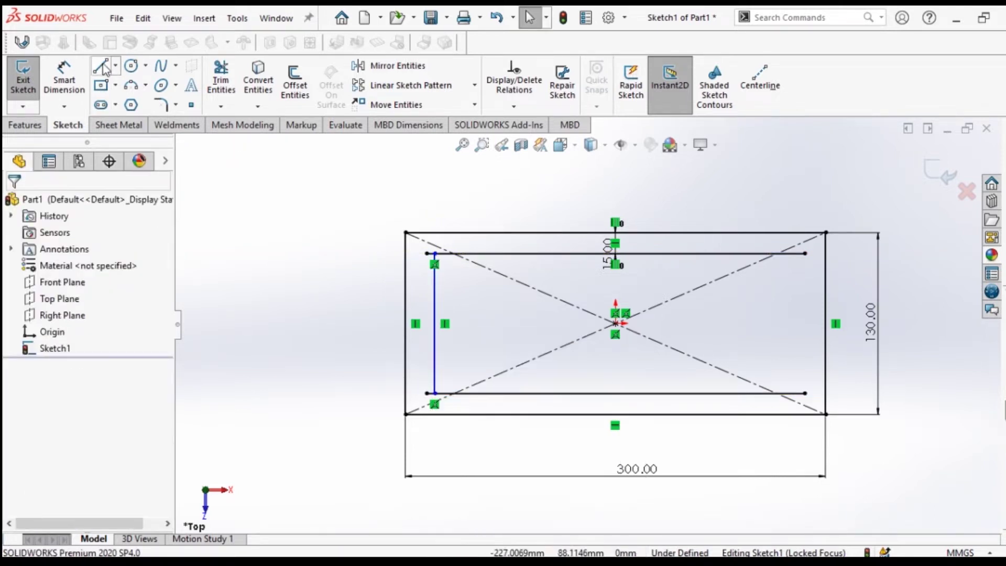
pyautogui.click(103, 67)
pyautogui.click(795, 254)
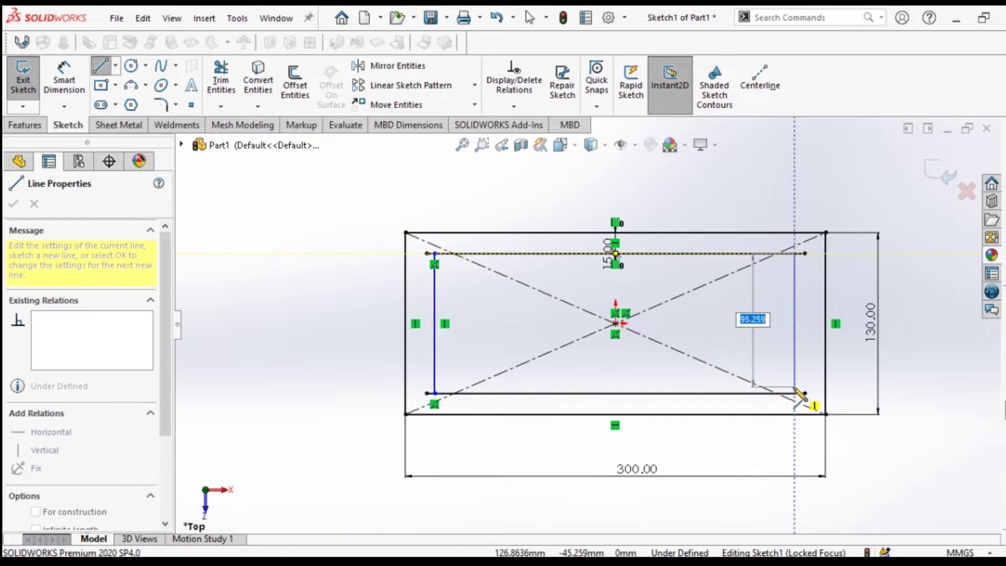
pyautogui.rightClick(800, 399)
pyautogui.click(818, 402)
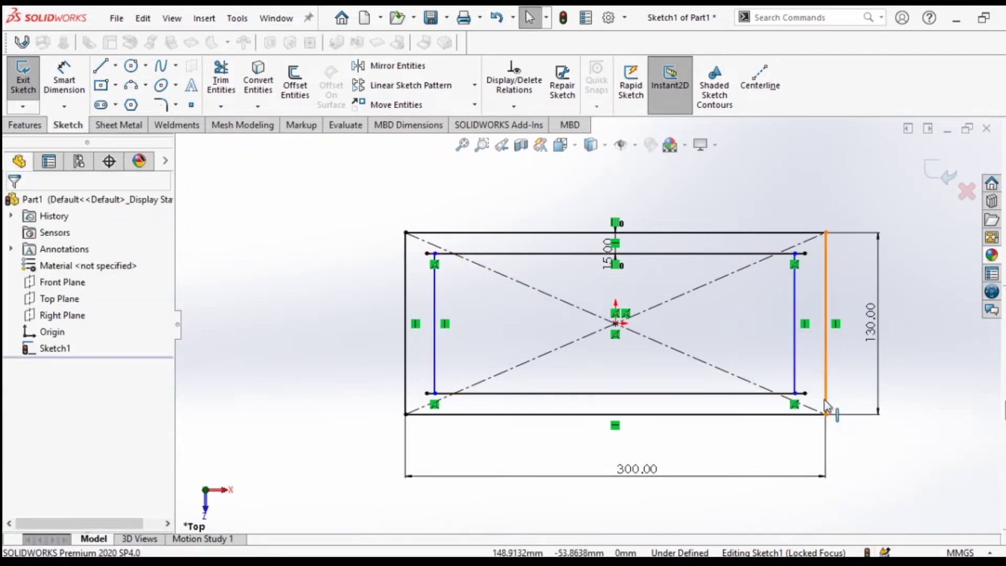
# - Sketch a three-point arc bulging to the right at the middle of each inner vertical line, the left one about 13 mm in radius
pyautogui.click(133, 87)
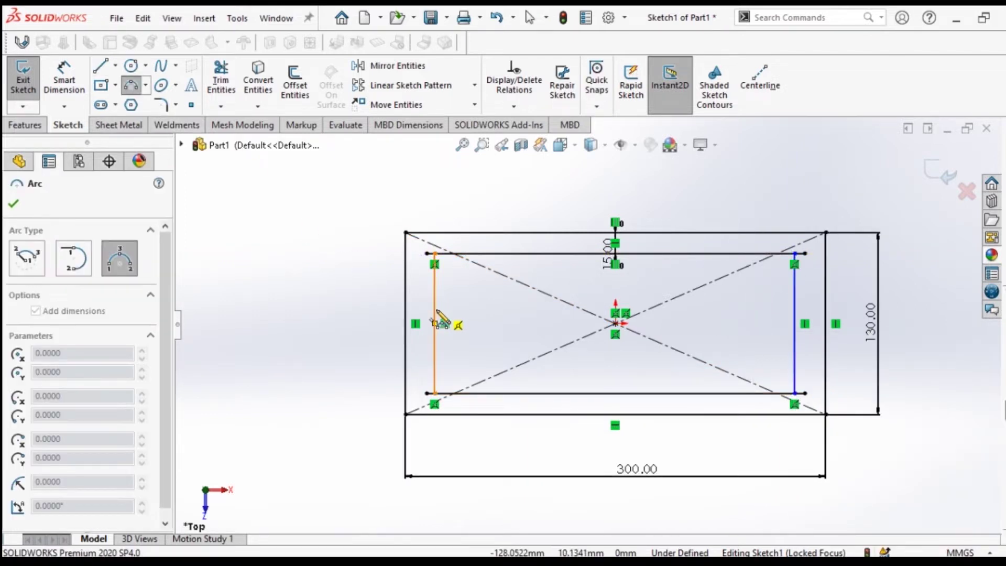
pyautogui.click(435, 323)
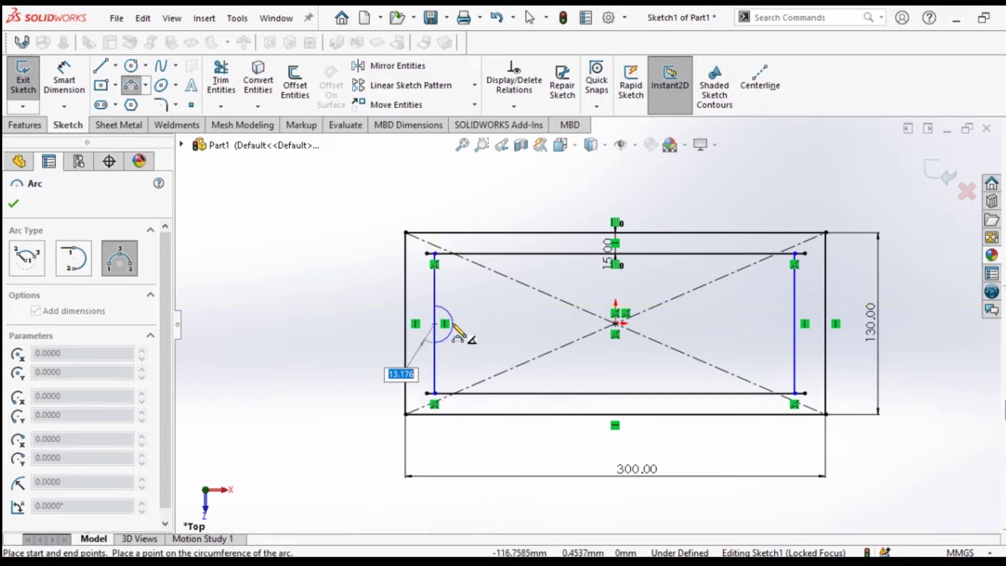
pyautogui.click(459, 323)
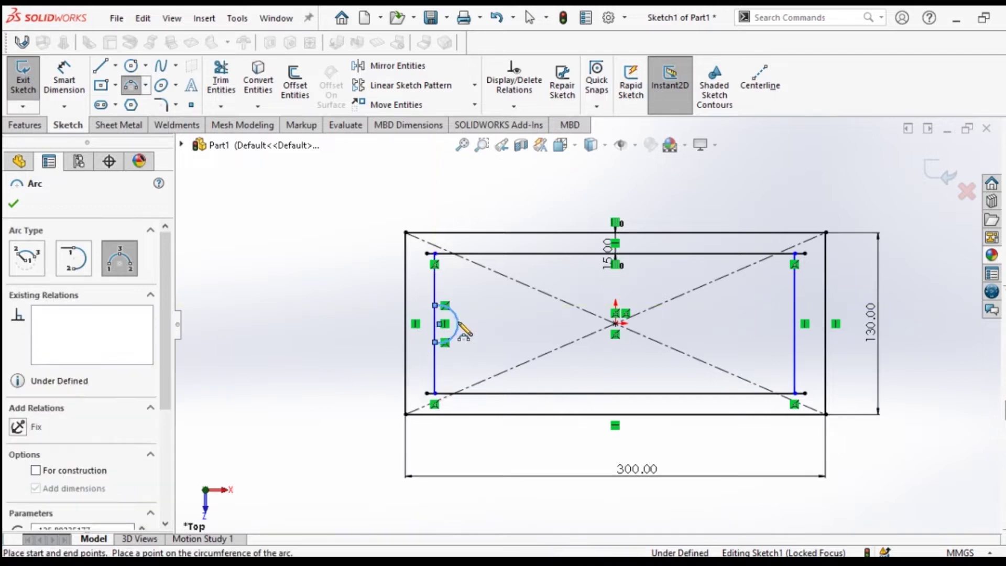
pyautogui.scroll(-2, 849, 320)
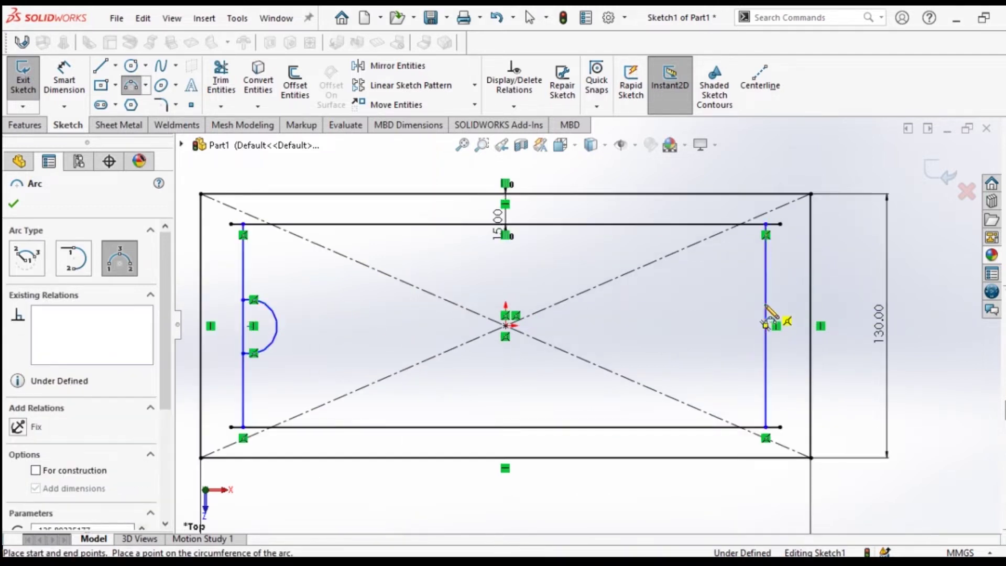
pyautogui.click(767, 325)
pyautogui.click(790, 329)
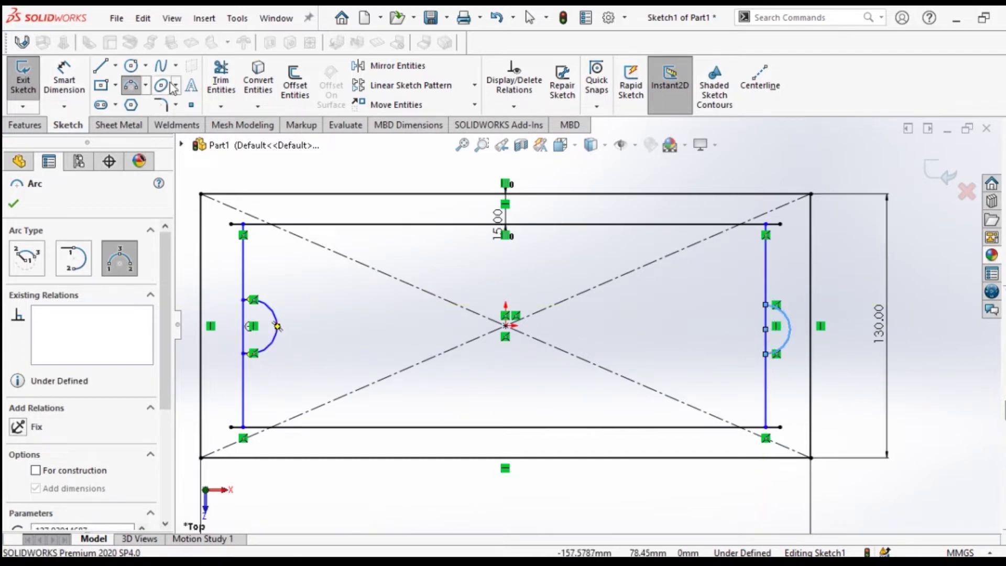
# - Trim the vertical line portions enclosed by both arcs and the overhanging ends of the two inner horizontal lines
pyautogui.click(221, 79)
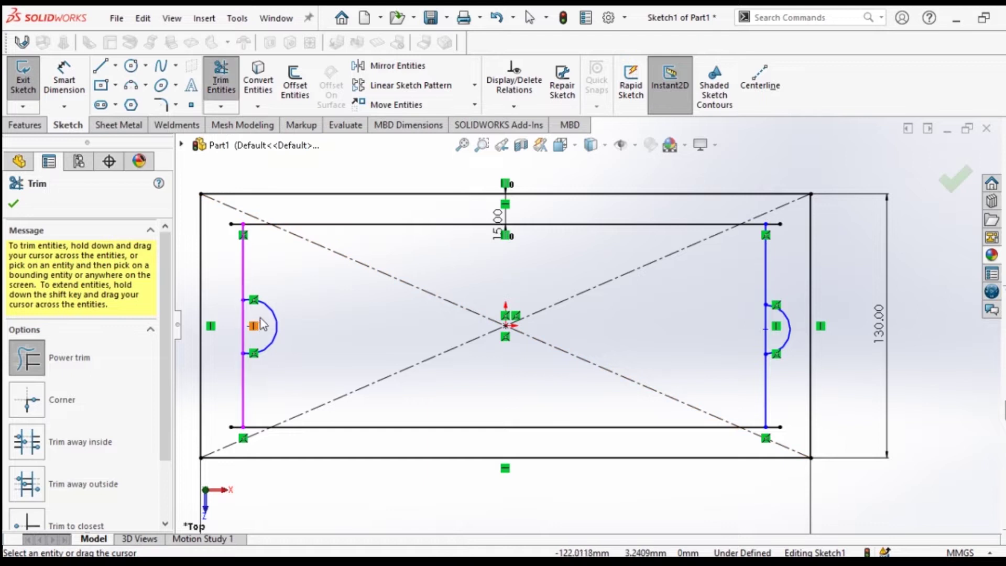
pyautogui.moveTo(254, 320); pyautogui.dragTo(241, 336)
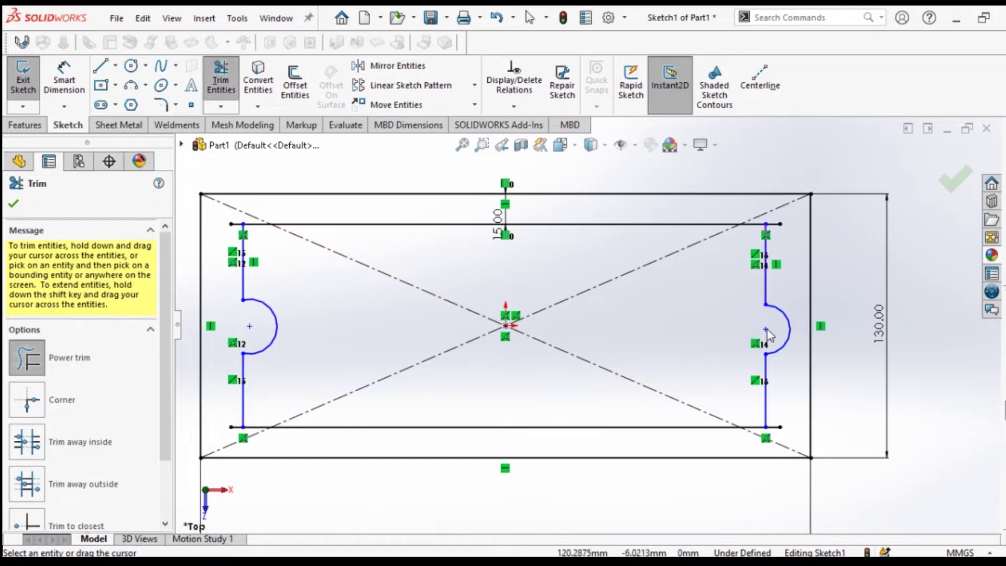
pyautogui.press('f')
pyautogui.scroll(-1, 337, 387)
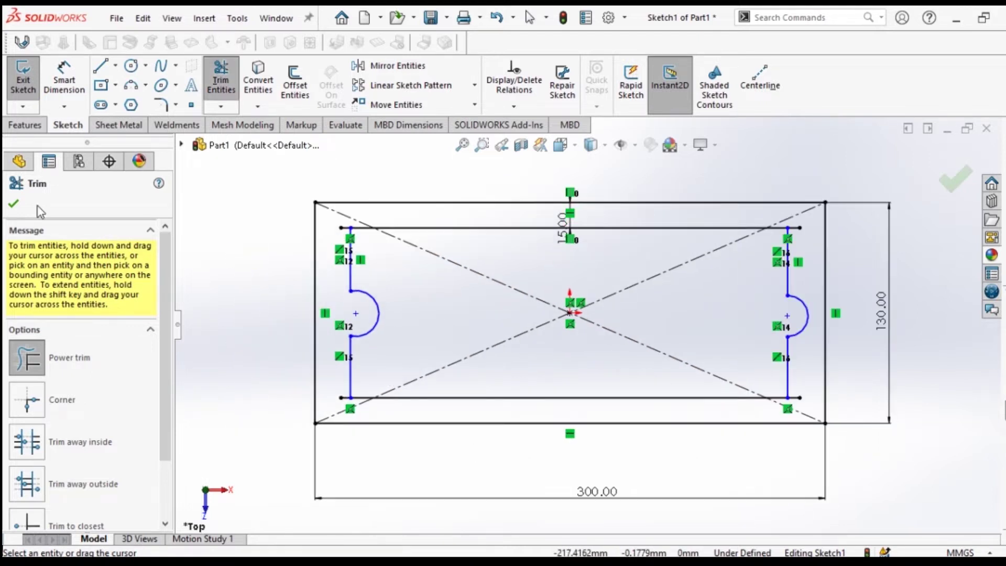
pyautogui.scroll(-5, 363, 262)
pyautogui.scroll(5, 455, 306)
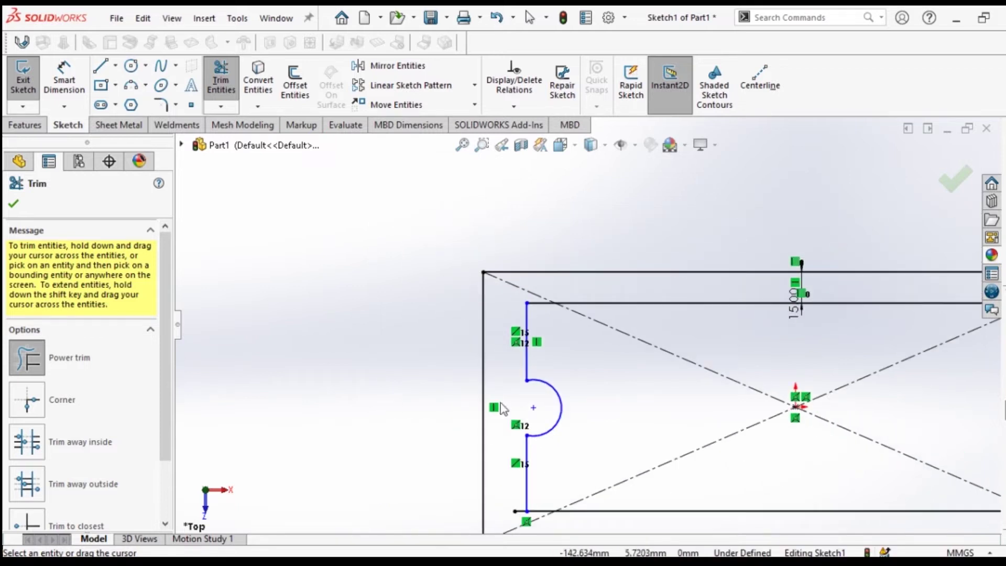
pyautogui.scroll(-5, 538, 341)
pyautogui.scroll(5, 577, 377)
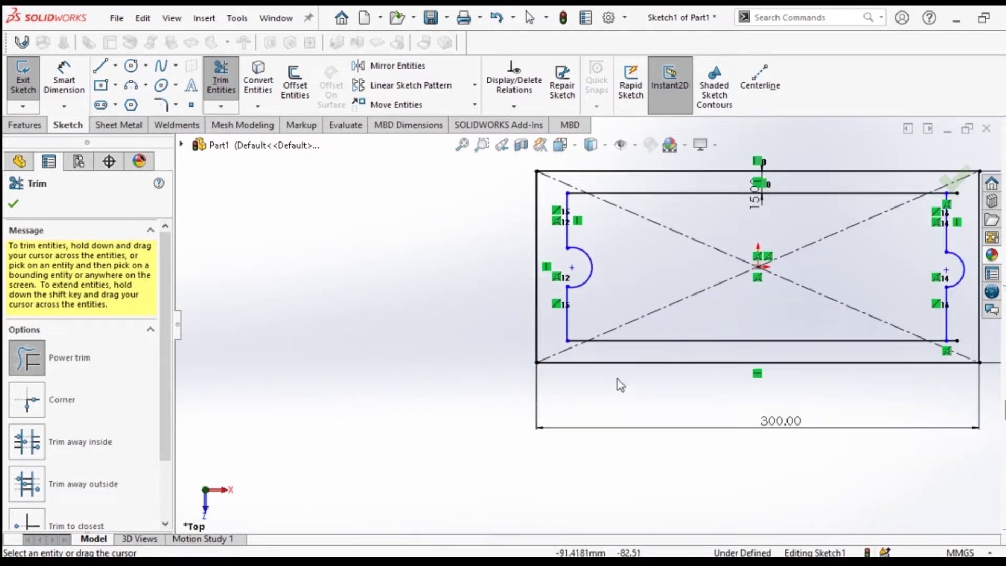
pyautogui.scroll(-5, 812, 275)
pyautogui.scroll(5, 802, 257)
pyautogui.scroll(-5, 691, 393)
pyautogui.scroll(5, 665, 410)
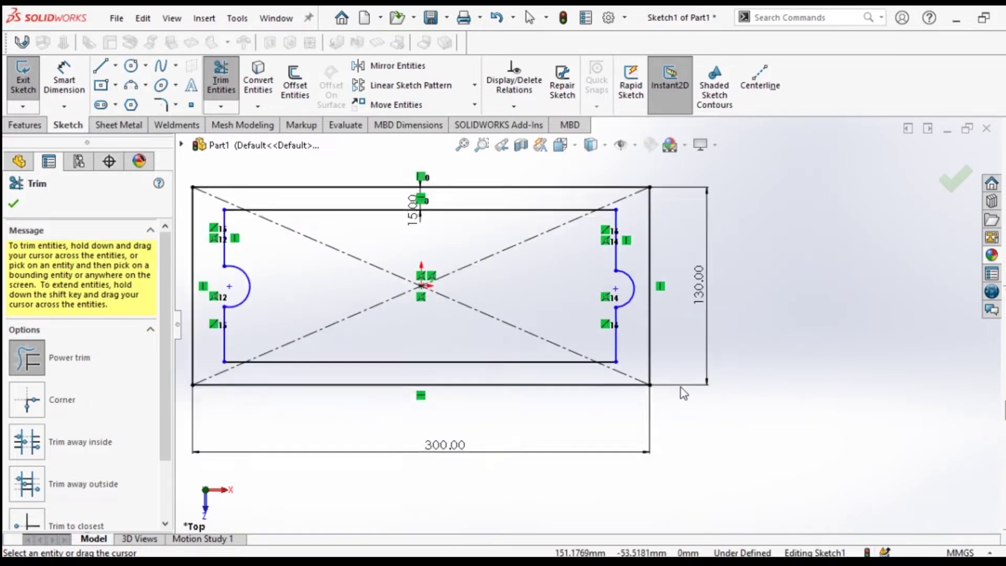
pyautogui.press('Escape')
# - Draw a horizontal centerline between the midpoints of the outer rectangle's left and right sides
pyautogui.click(115, 66)
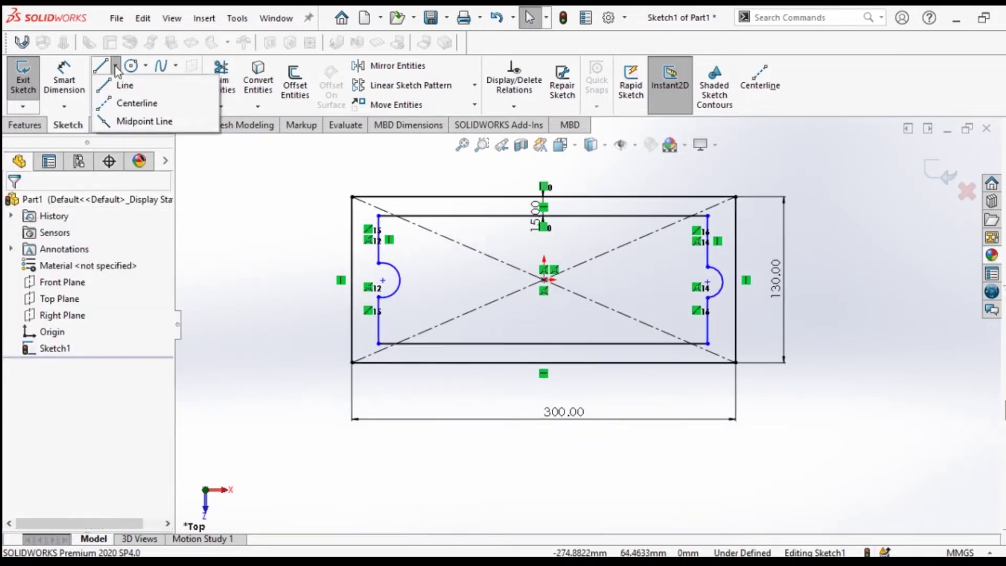
pyautogui.click(139, 101)
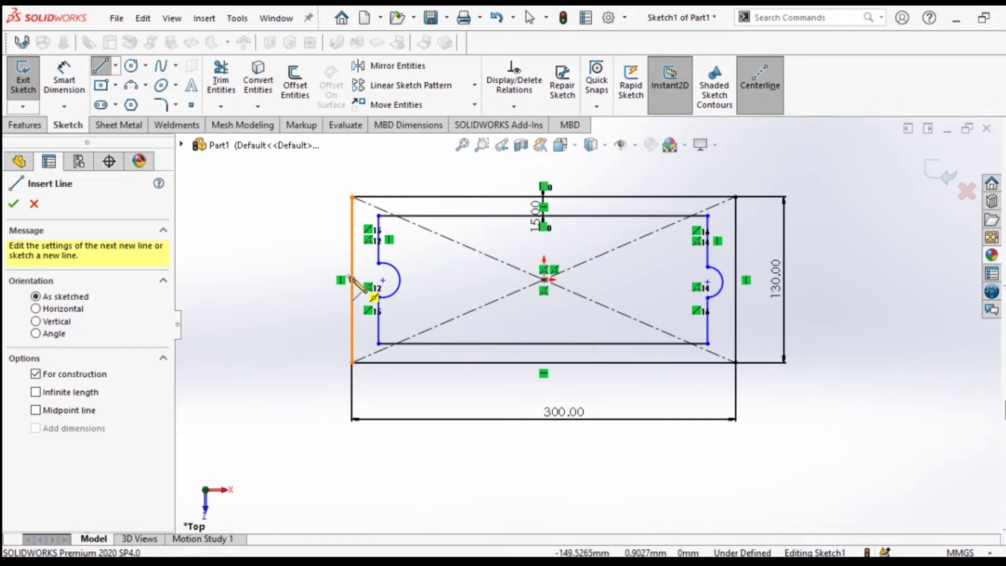
pyautogui.click(351, 280)
pyautogui.click(736, 280)
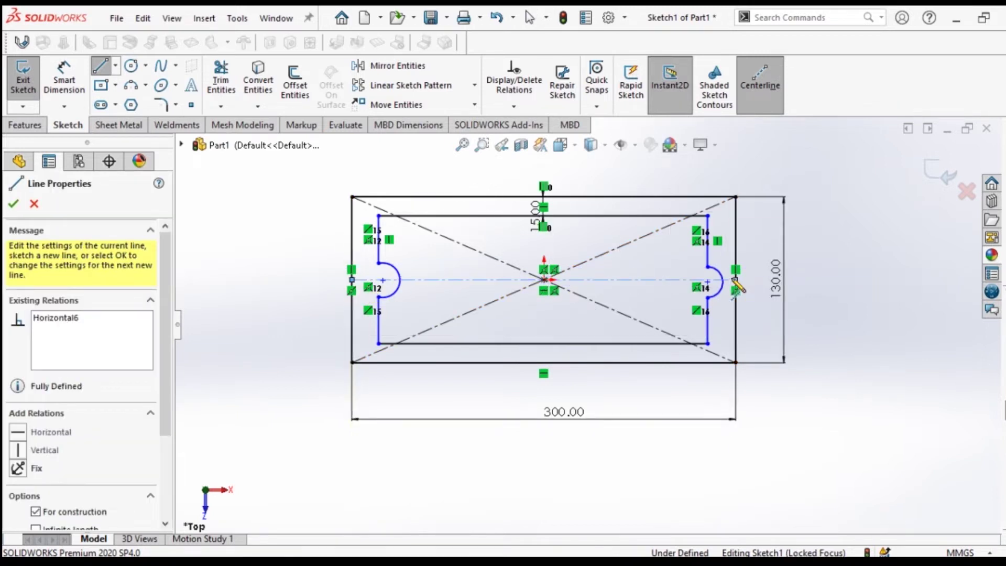
pyautogui.press('Escape')
pyautogui.press('Escape')
# - Make the center points of both arcs coincident with the horizontal centerline
pyautogui.scroll(-3, 373, 313)
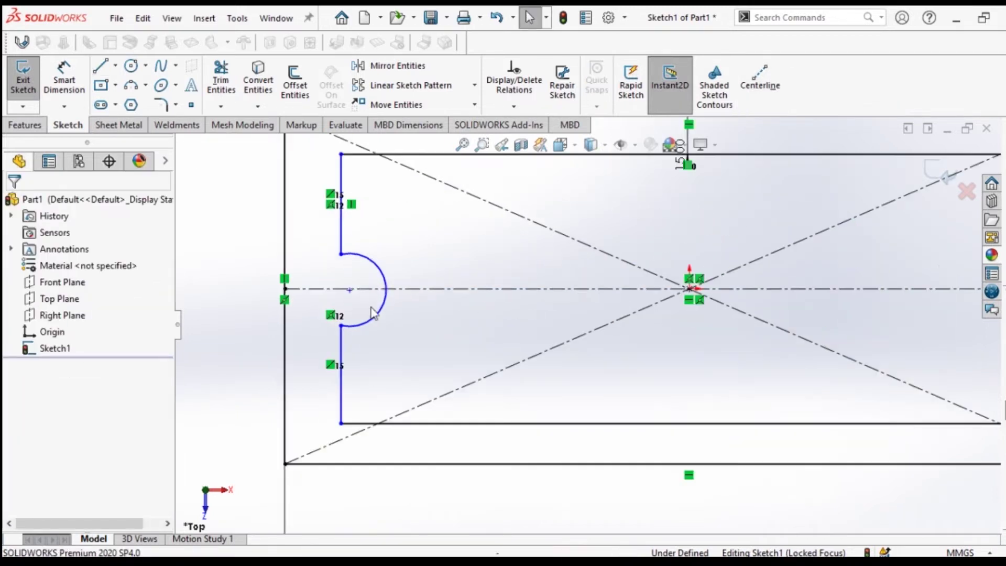
pyautogui.click(350, 291)
pyautogui.keyDown('ctrl'); pyautogui.click(411, 289); pyautogui.keyUp('ctrl')
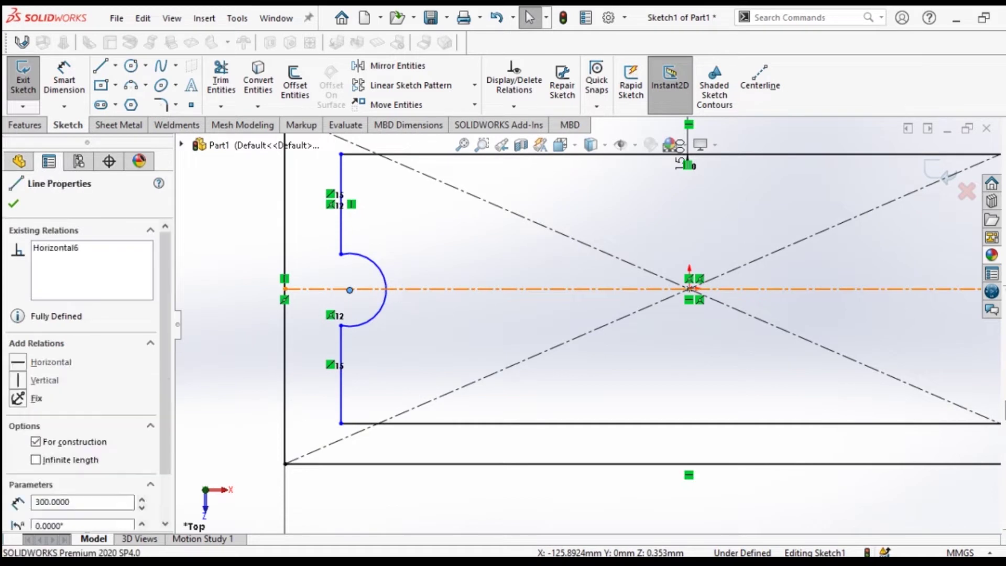
pyautogui.click(473, 246)
pyautogui.scroll(3, 674, 326)
pyautogui.scroll(-4, 726, 332)
pyautogui.click(723, 328)
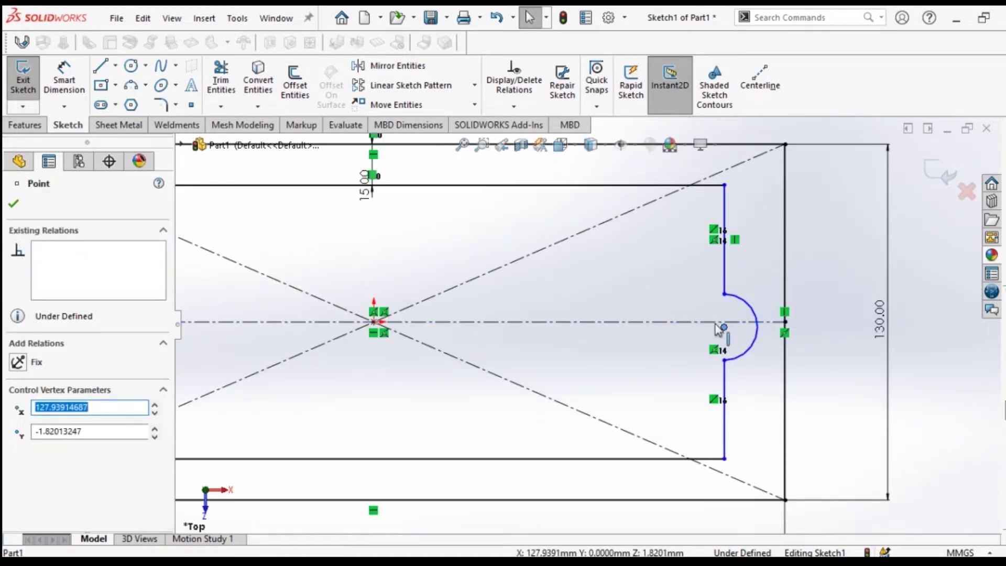
pyautogui.keyDown('ctrl'); pyautogui.click(713, 324); pyautogui.keyUp('ctrl')
pyautogui.click(865, 274)
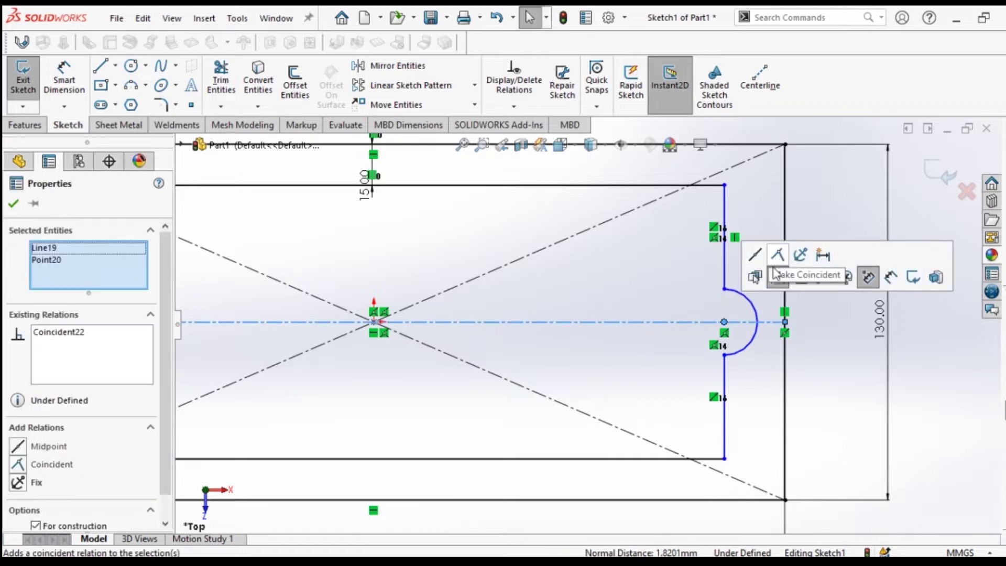
# - Dimension the distance between the outer rectangle's left side and the inner profile's left vertical line as 38 mm
pyautogui.scroll(3, 745, 342)
pyautogui.scroll(1, 741, 337)
pyautogui.scroll(-1, 276, 335)
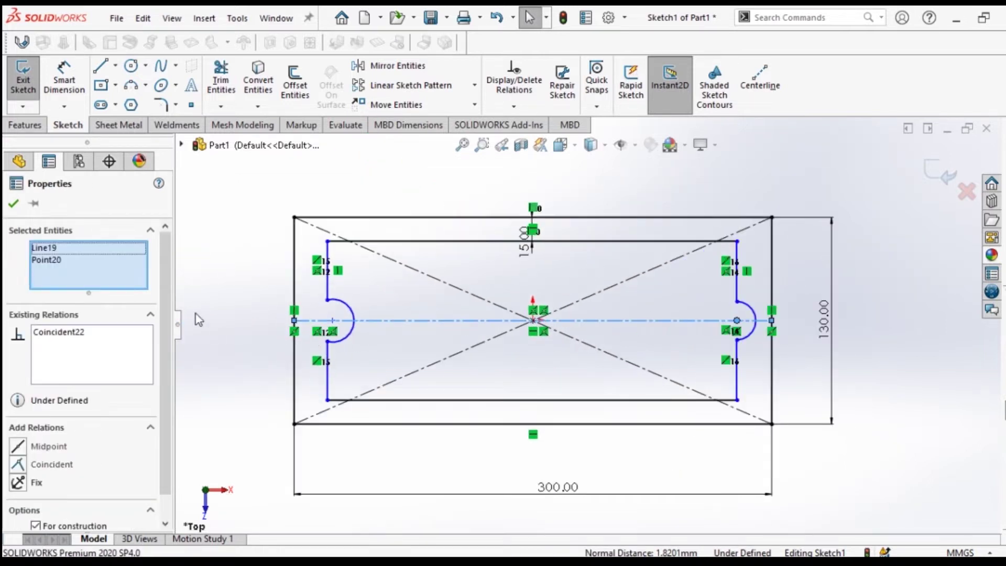
pyautogui.click(65, 78)
pyautogui.click(295, 283)
pyautogui.click(327, 278)
pyautogui.click(319, 198)
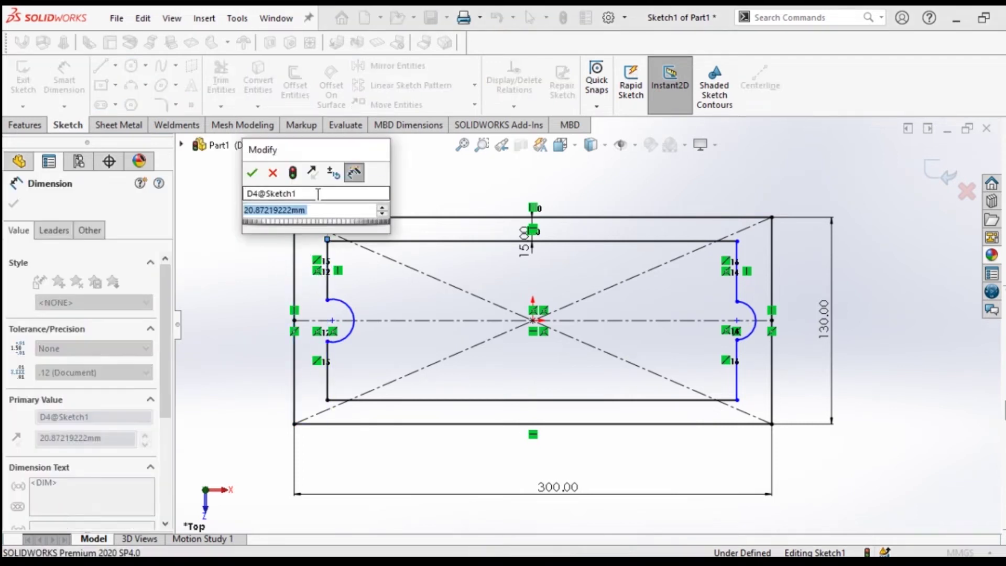
pyautogui.write('38')
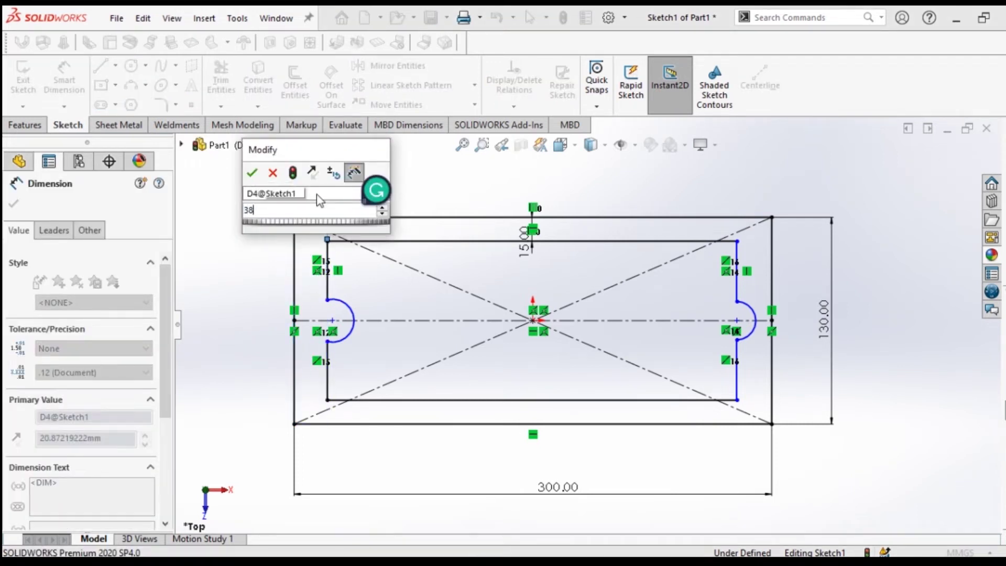
pyautogui.press('Return')
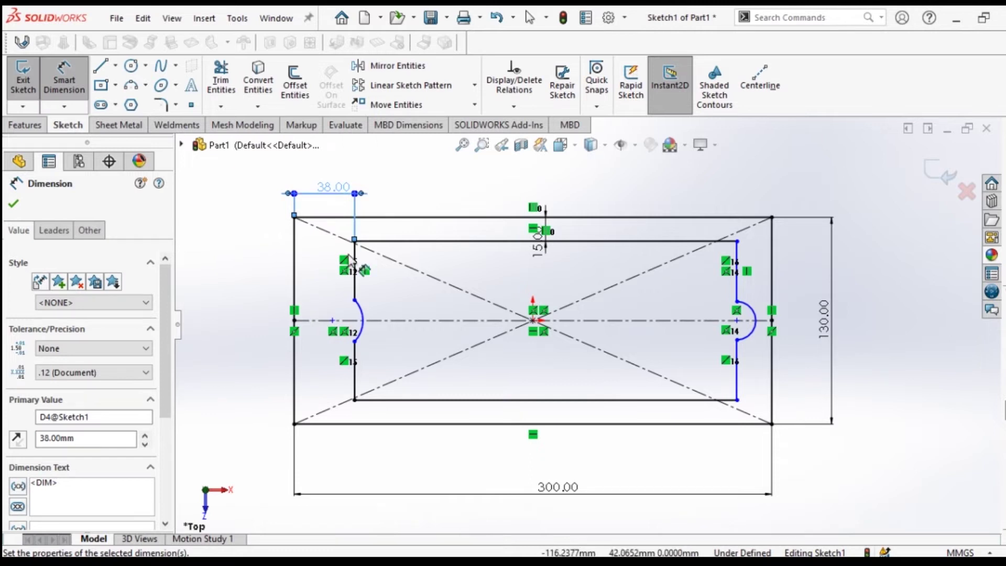
# - Dimension the distance between the outer rectangle's right side and the inner profile's right vertical line as 38 mm
pyautogui.click(747, 285)
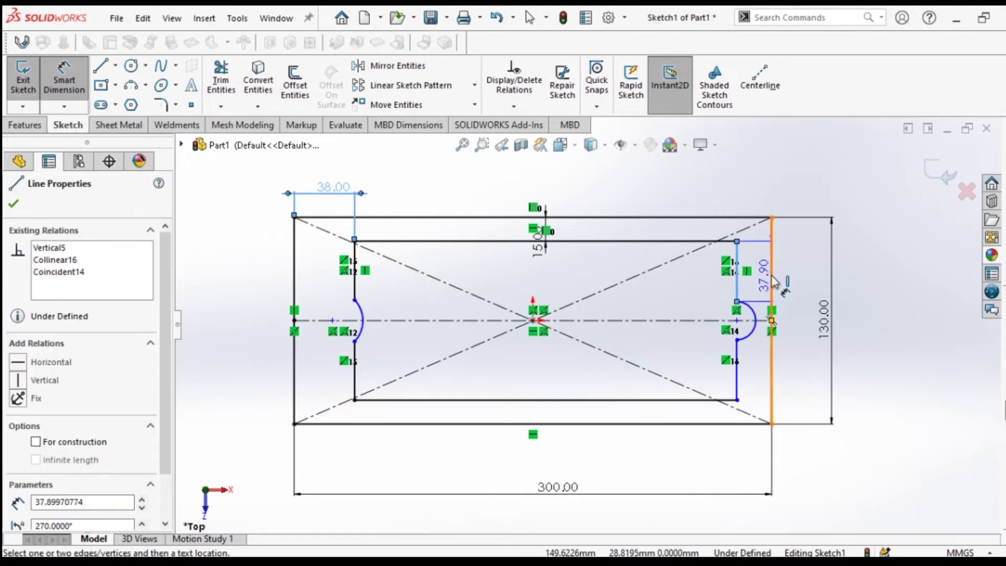
pyautogui.click(756, 188)
pyautogui.write('3')
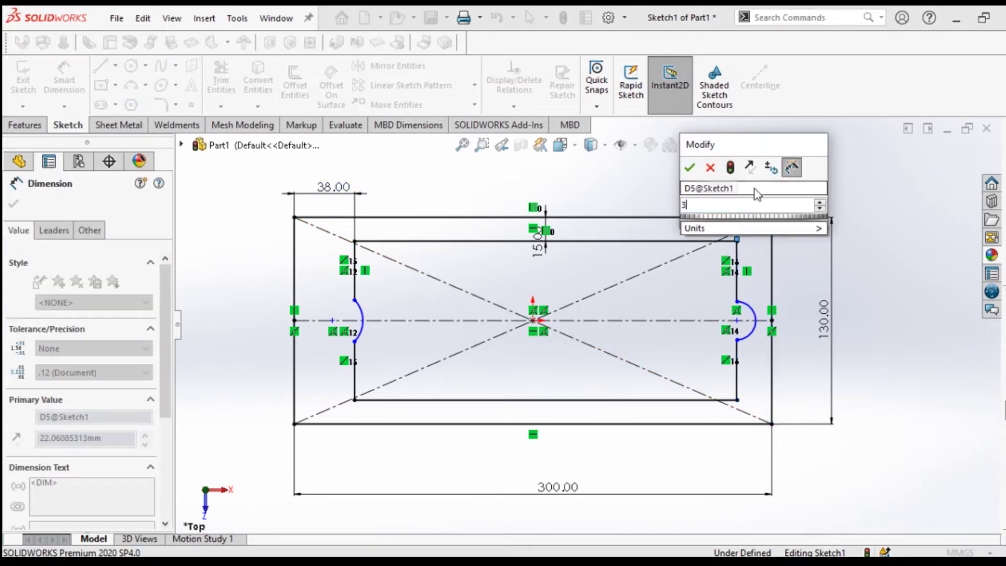
pyautogui.write('8')
pyautogui.press('Return')
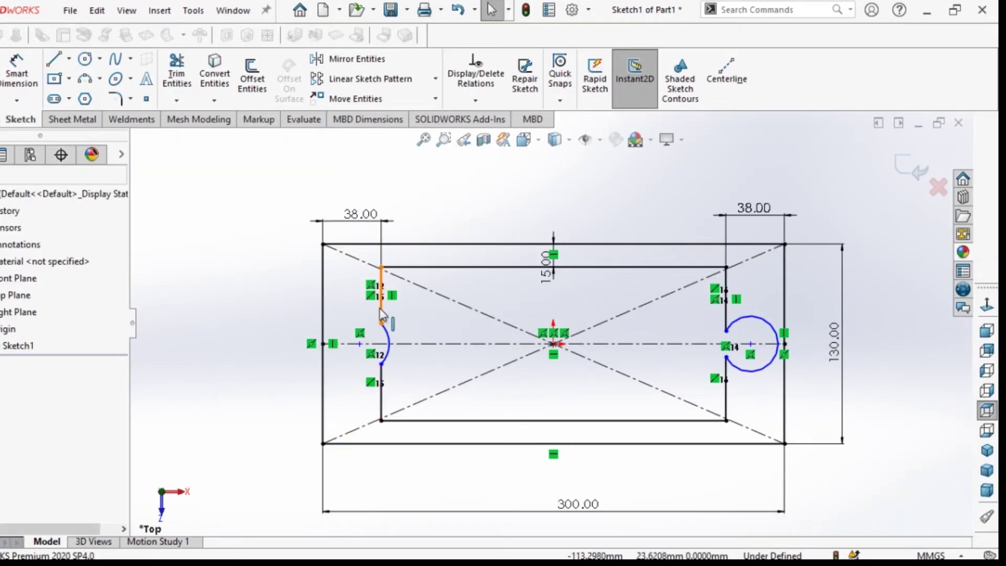
# - Make the inner profile's two left vertical segments equal in length, and likewise the two right vertical segments
pyautogui.click(382, 312)
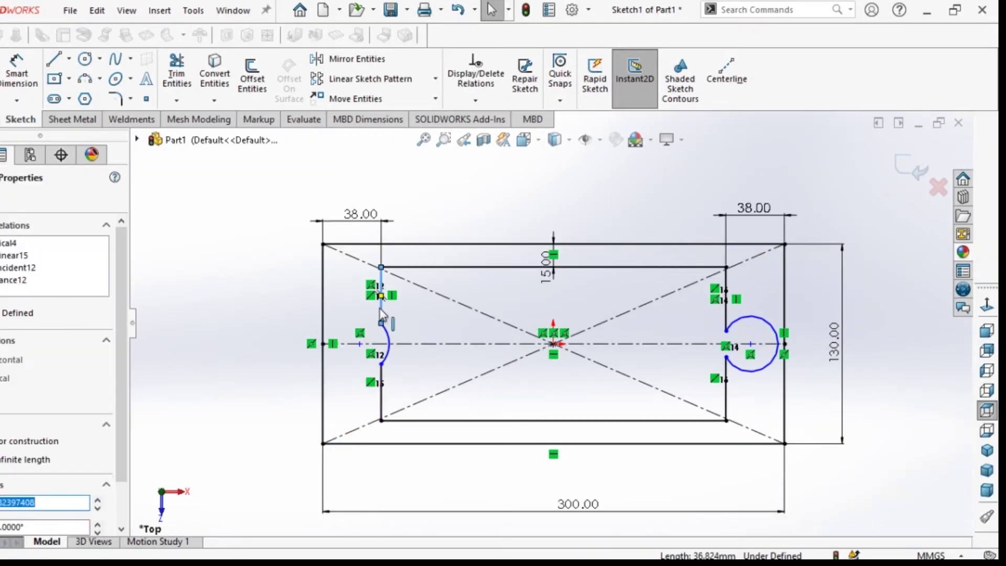
pyautogui.keyDown('ctrl'); pyautogui.click(382, 401); pyautogui.keyUp('ctrl')
pyautogui.click(546, 332)
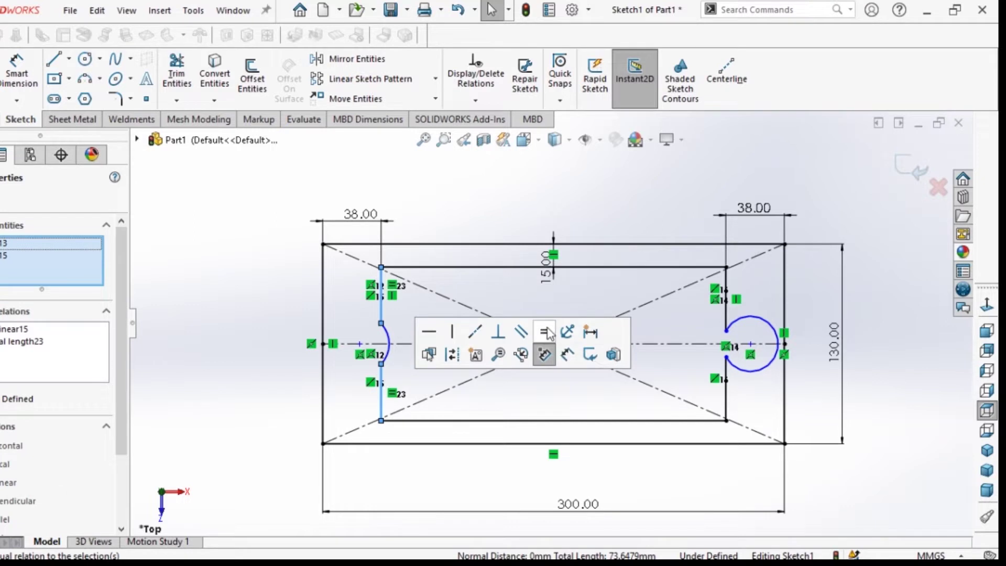
pyautogui.click(686, 309)
pyautogui.click(729, 313)
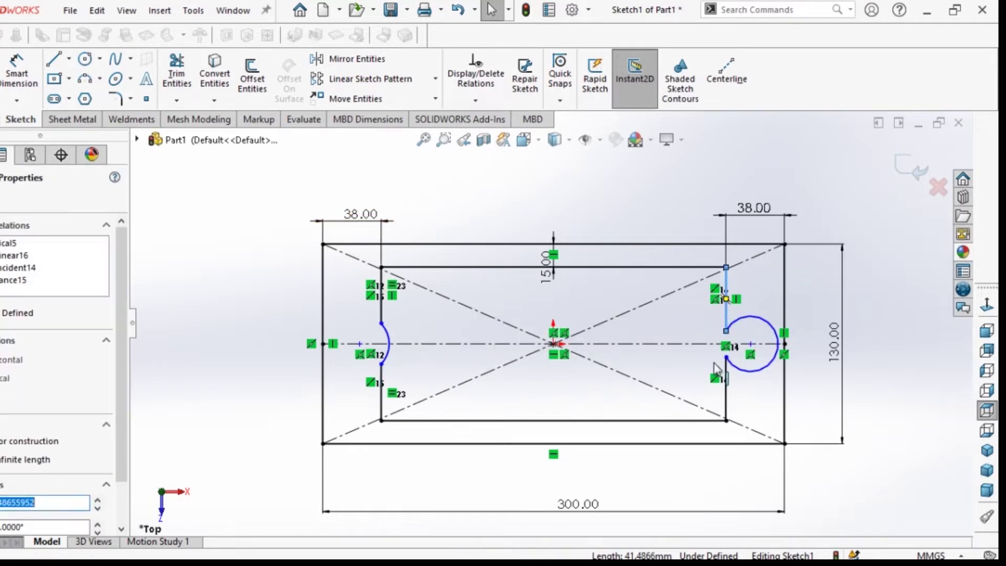
pyautogui.keyDown('ctrl'); pyautogui.click(729, 404); pyautogui.keyUp('ctrl')
pyautogui.click(888, 329)
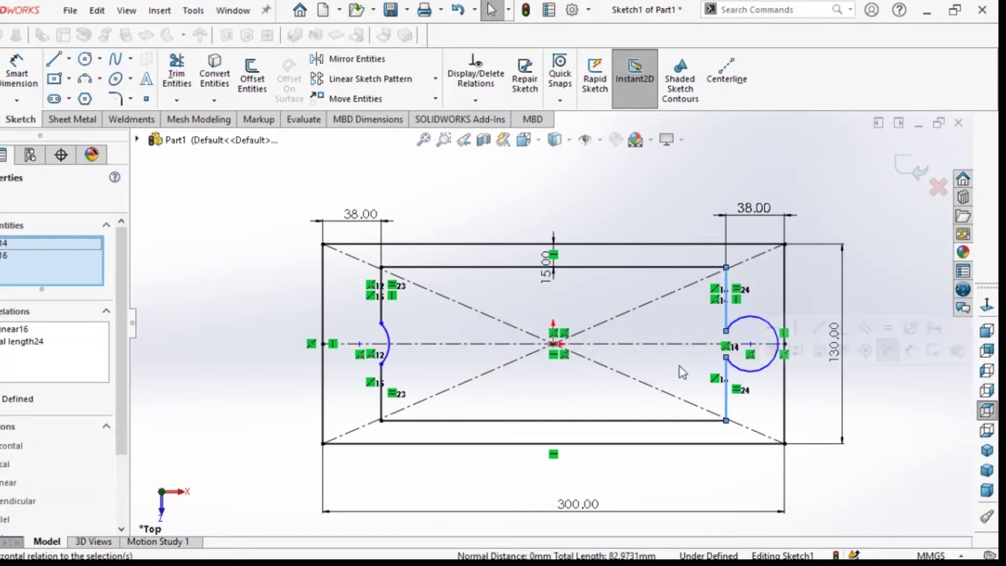
# - Add a vertical relation between the left arc's center point and its upper endpoint
pyautogui.scroll(-3, 372, 352)
pyautogui.click(381, 337)
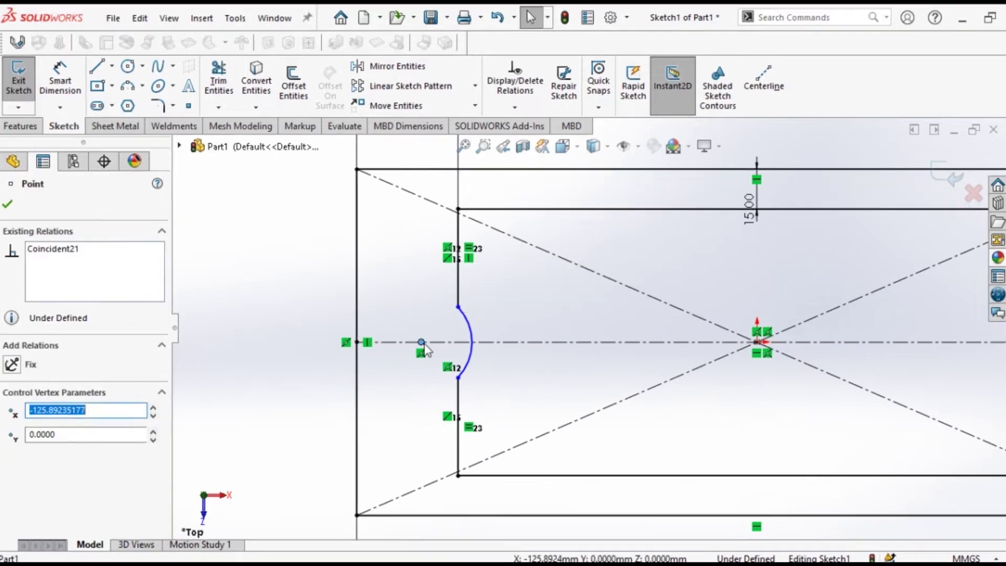
pyautogui.keyDown('ctrl'); pyautogui.click(419, 302); pyautogui.keyUp('ctrl')
pyautogui.click(524, 238)
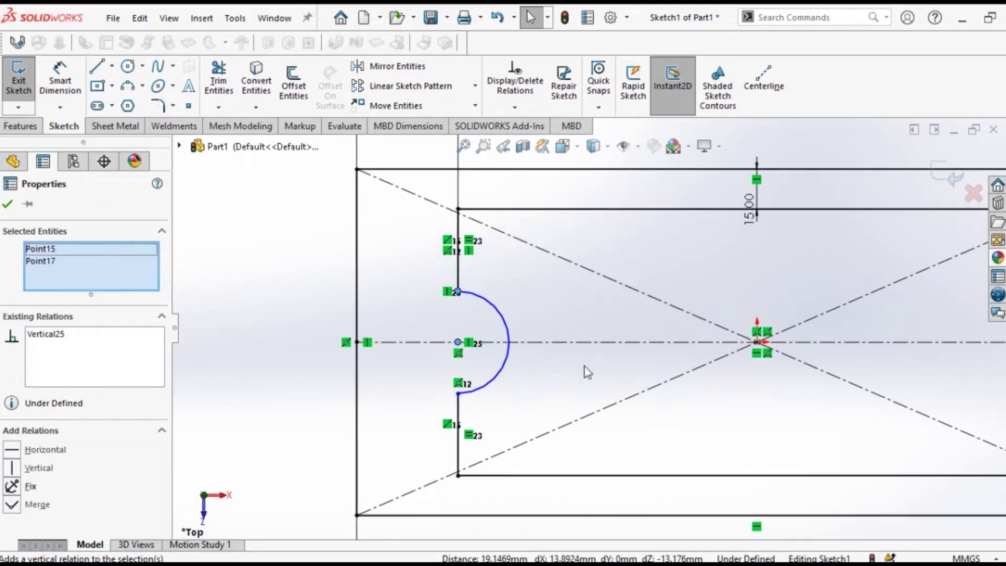
# - Add a vertical relation between the right arc's center point and its upper endpoint
pyautogui.scroll(3, 603, 357)
pyautogui.scroll(-2, 870, 343)
pyautogui.click(853, 342)
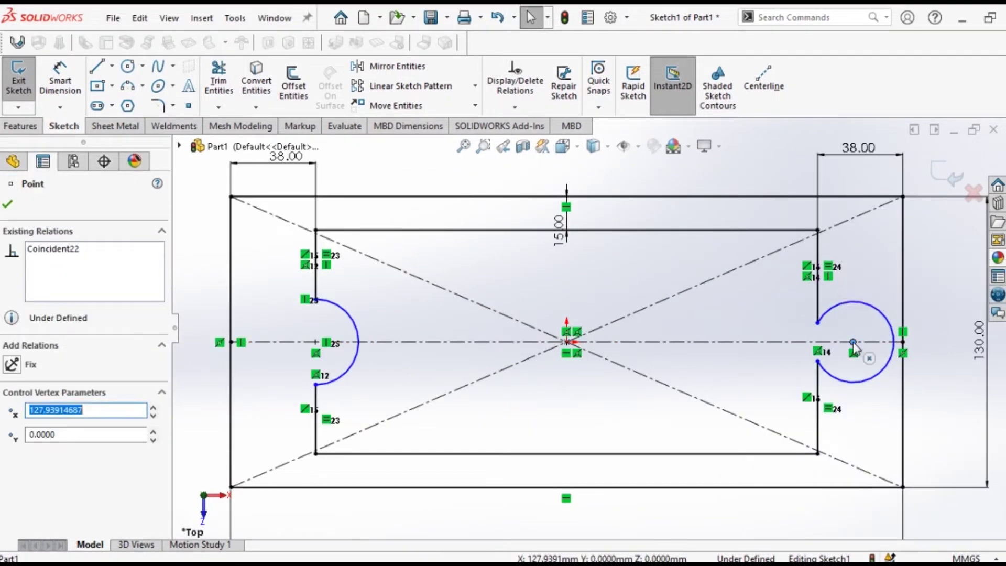
pyautogui.keyDown('ctrl'); pyautogui.click(817, 323); pyautogui.keyUp('ctrl')
pyautogui.click(924, 256)
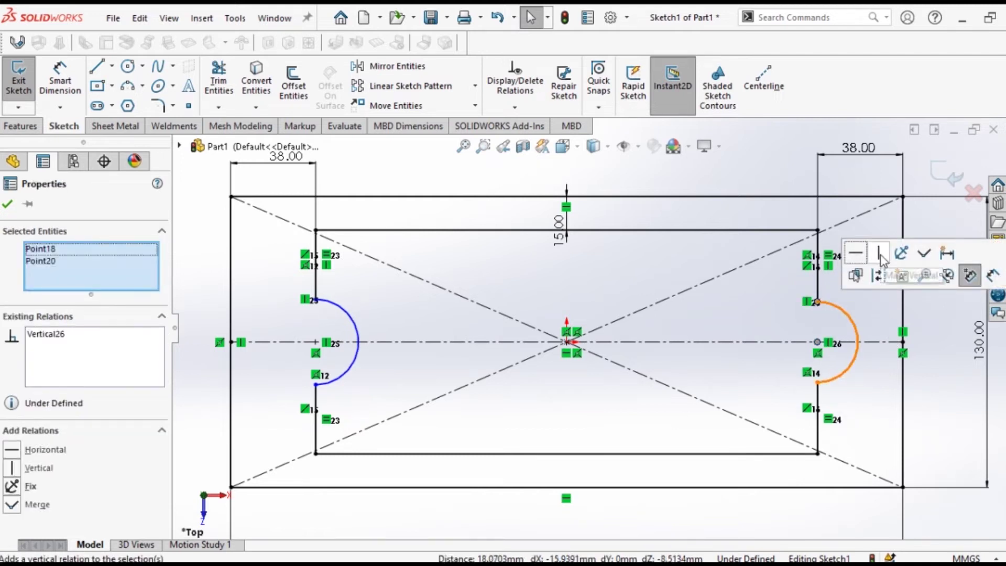
pyautogui.scroll(1, 659, 385)
pyautogui.click(7, 204)
# - Dimension the left arc with a radius of 26 mm
pyautogui.click(60, 88)
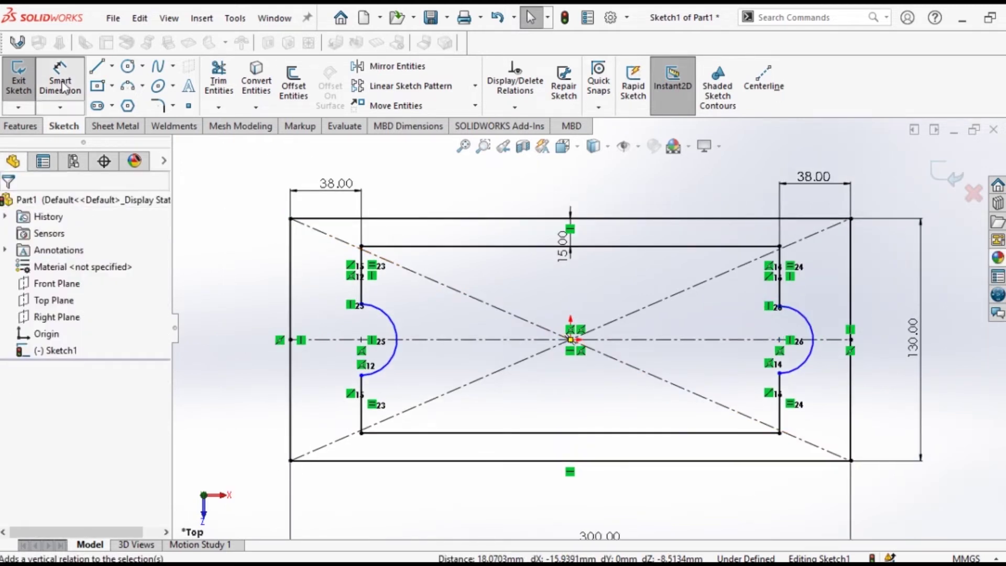
pyautogui.click(396, 332)
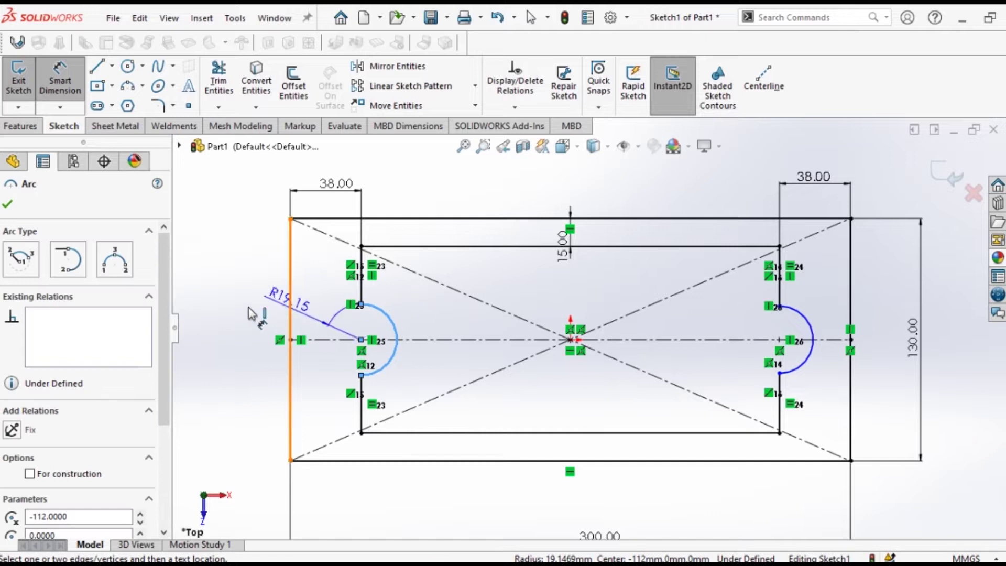
pyautogui.click(322, 328)
pyautogui.write('26')
pyautogui.press('Return')
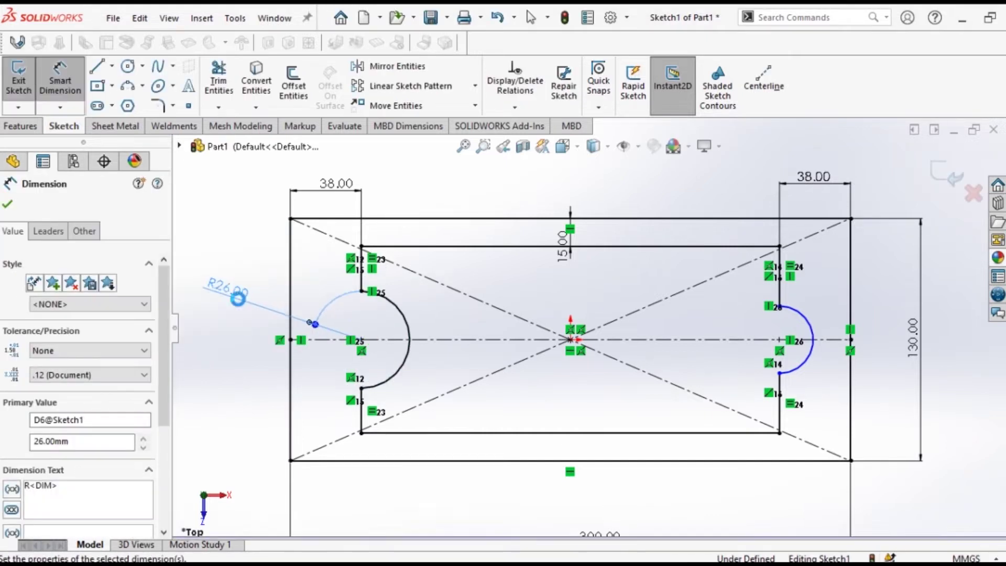
# - Dimension the right arc with a radius of 25 mm
pyautogui.click(811, 329)
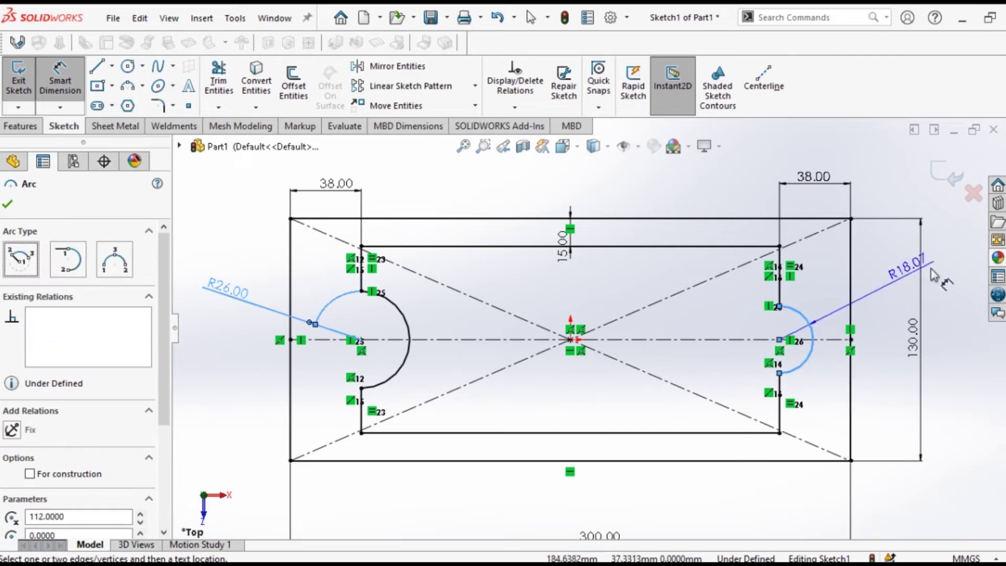
pyautogui.click(950, 271)
pyautogui.write('25')
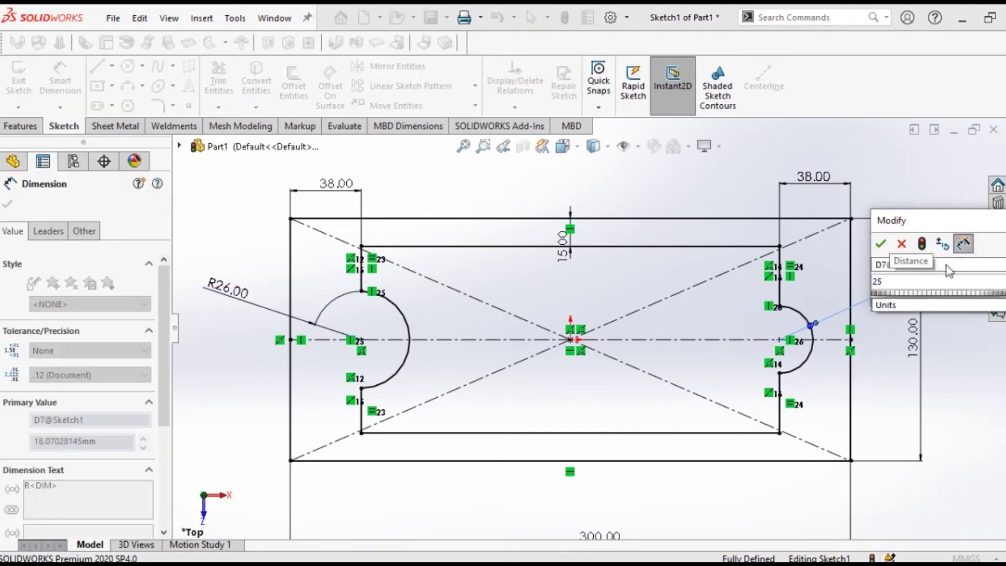
pyautogui.press('Return')
pyautogui.press('f')
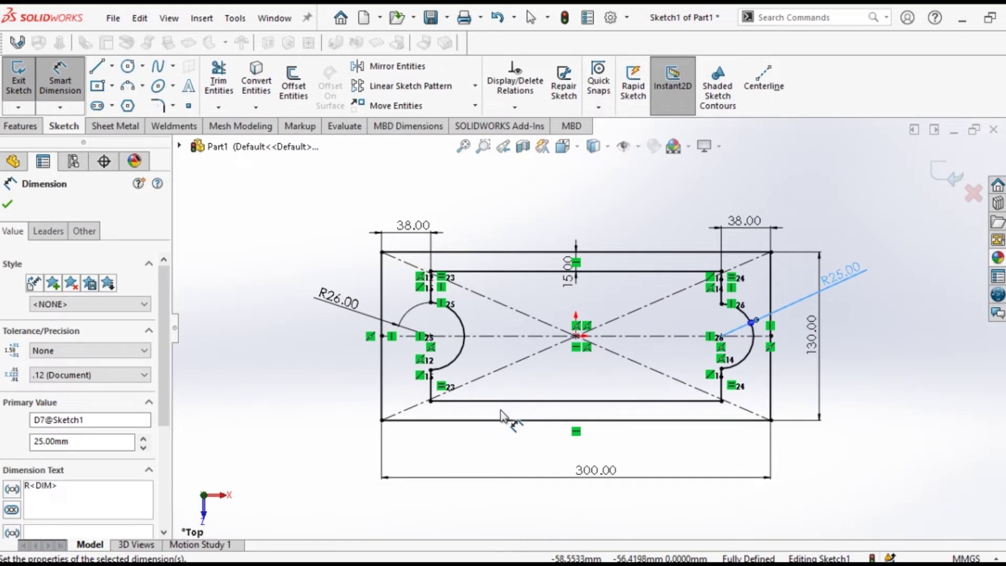
# - Extrude the plate profile as a blind boss 100 mm deep
pyautogui.click(20, 126)
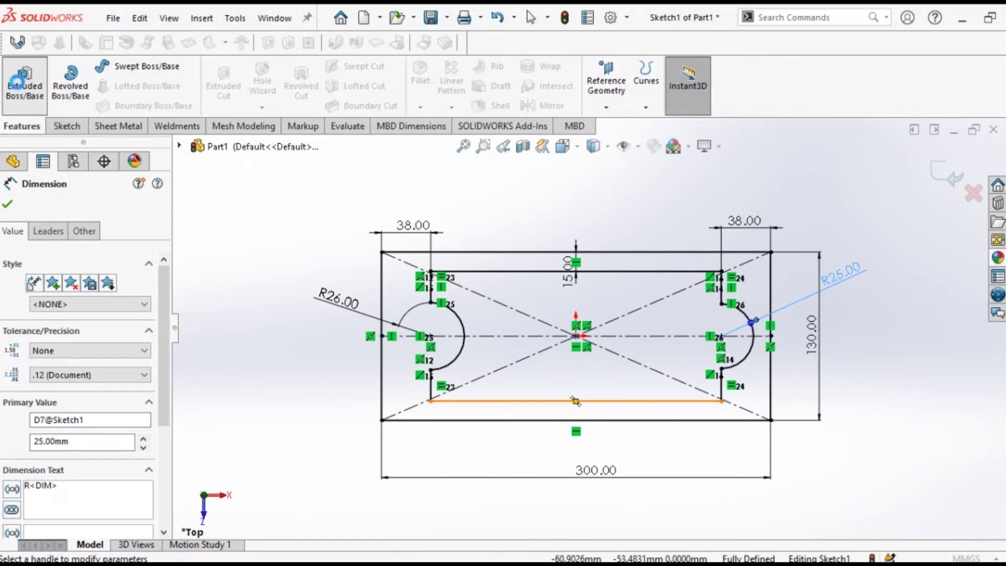
pyautogui.click(21, 86)
pyautogui.write('100')
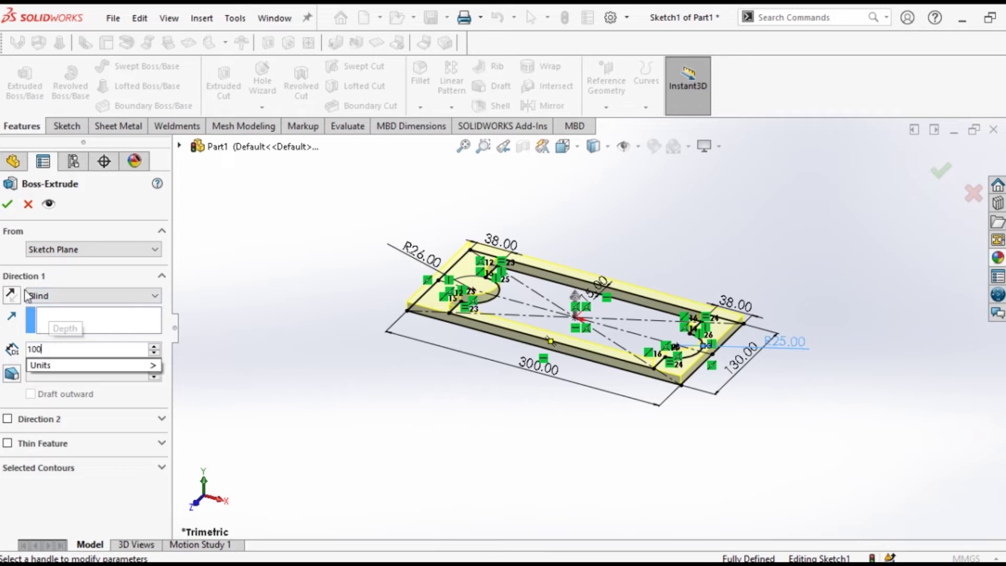
pyautogui.press('Return')
pyautogui.click(7, 204)
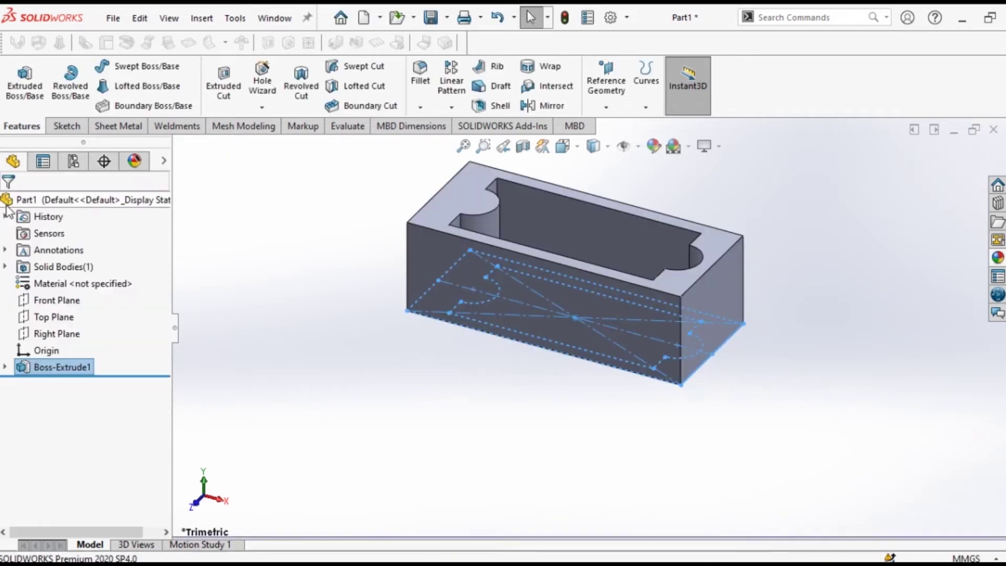
pyautogui.scroll(1, 500, 324)
pyautogui.rightClick(72, 201)
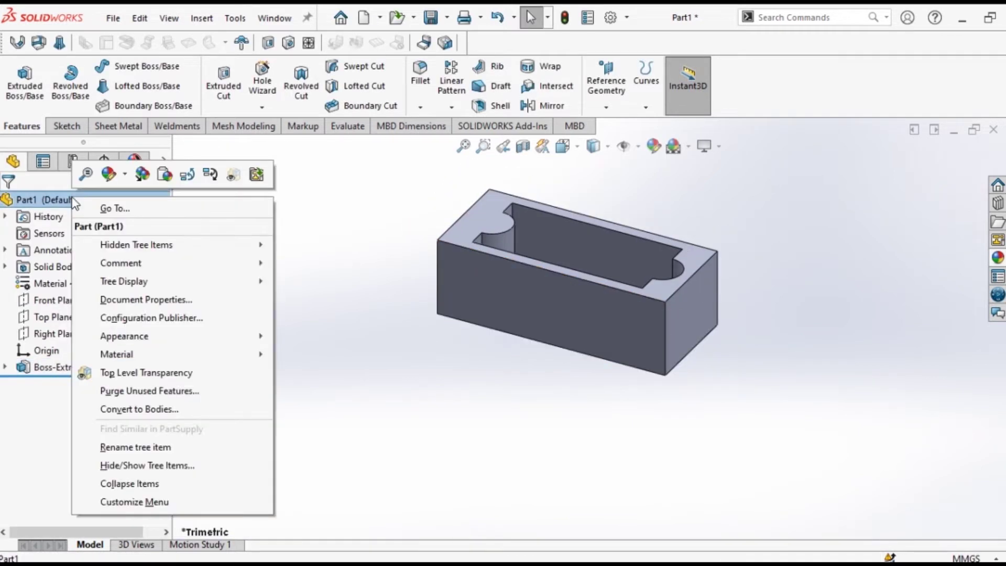
pyautogui.click(490, 413)
# - Start a sketch on the block's right end face and draw a corner rectangle about 43 x 12 mm near its lower edge
pyautogui.click(690, 312)
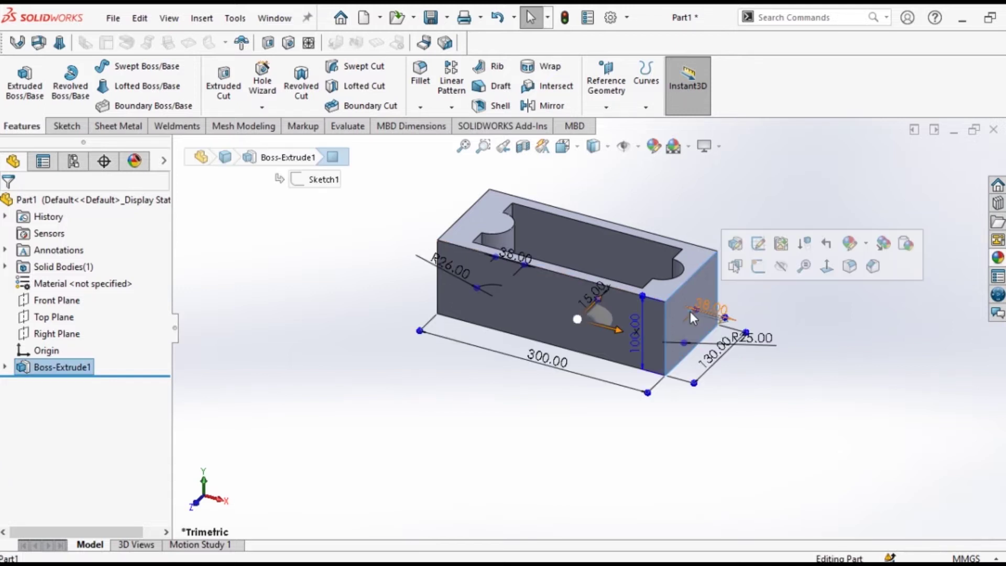
pyautogui.click(759, 260)
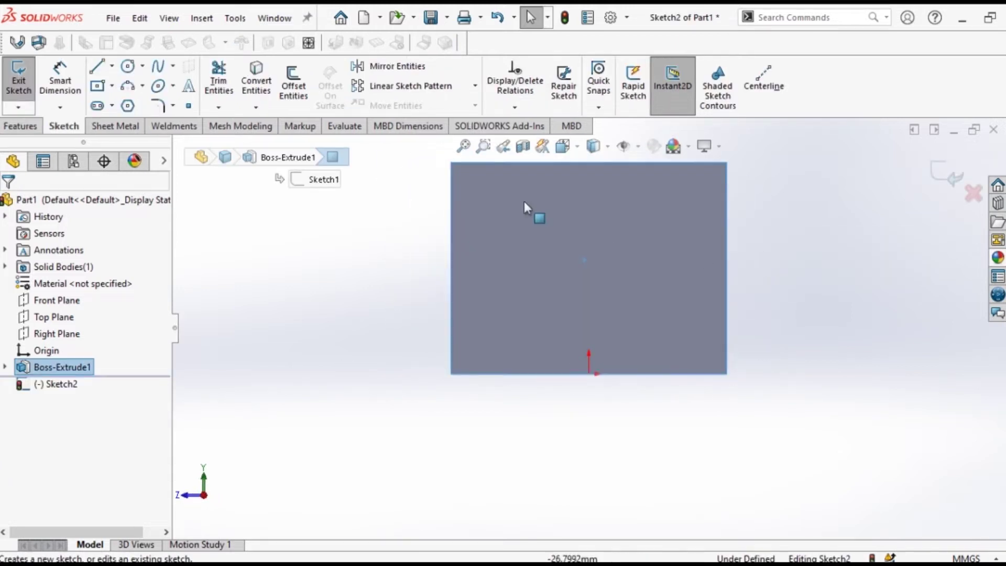
pyautogui.click(111, 85)
pyautogui.click(112, 105)
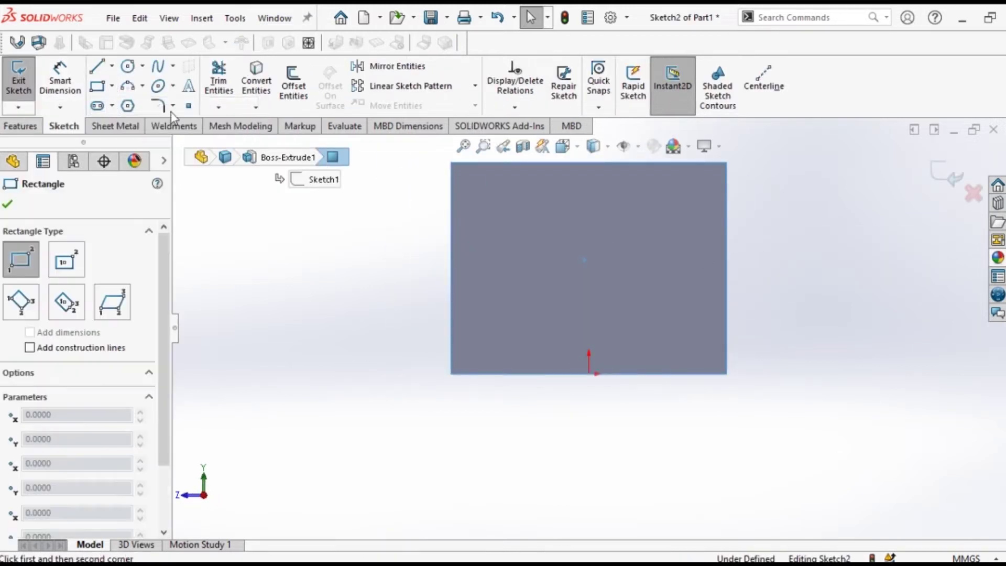
pyautogui.moveTo(555, 314); pyautogui.dragTo(569, 342)
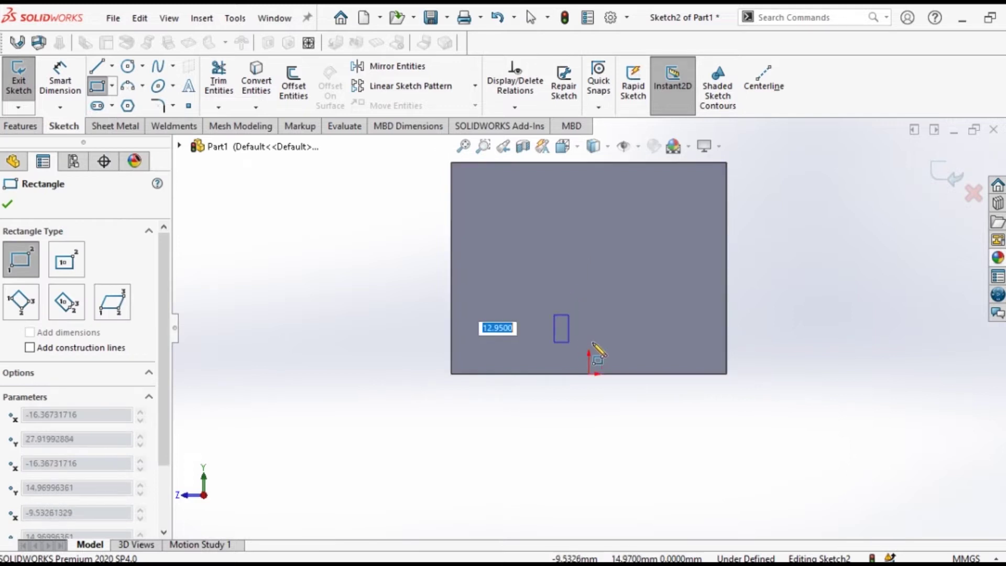
pyautogui.click(645, 340)
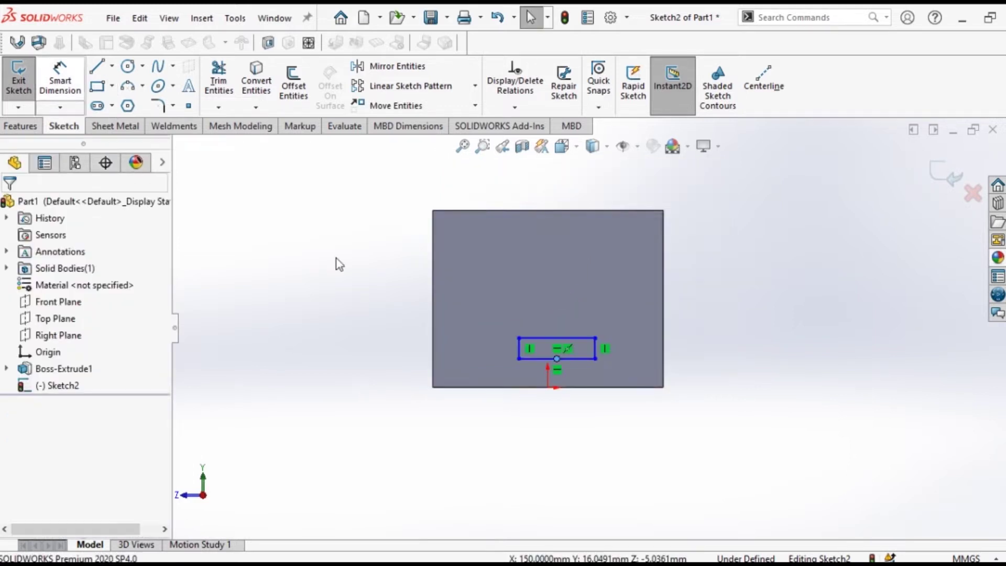
# - Dimension the small rectangle's width as 50 mm
pyautogui.click(60, 80)
pyautogui.click(538, 360)
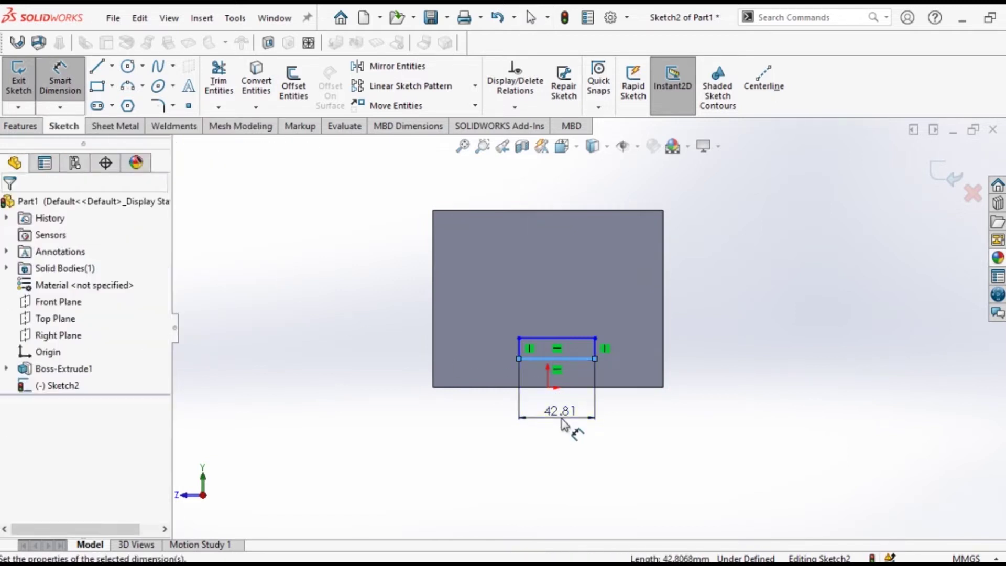
pyautogui.click(558, 414)
pyautogui.write('50')
pyautogui.press('Return')
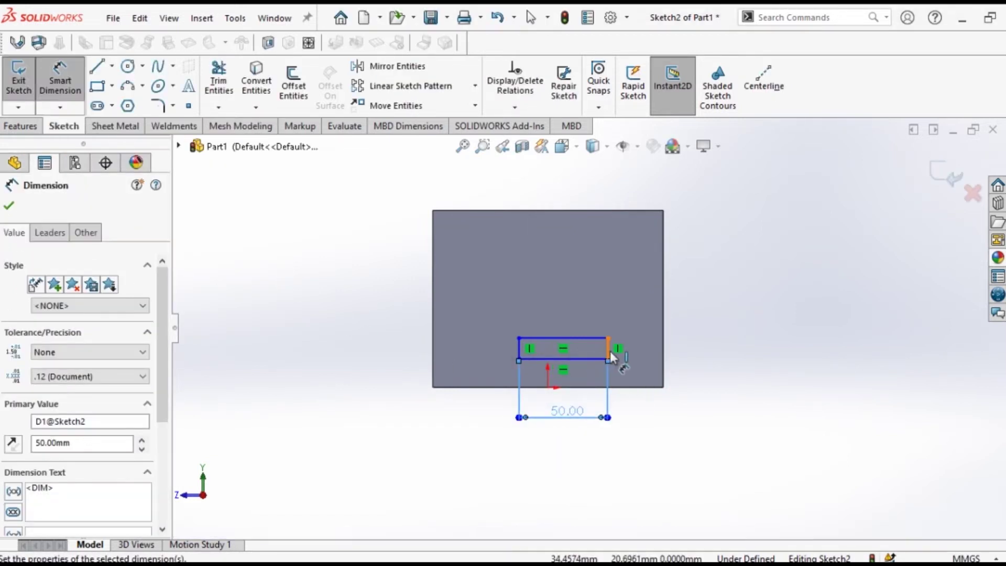
# - Dimension the small rectangle's height as 15 mm and leave the dimension command
pyautogui.click(610, 350)
pyautogui.click(692, 350)
pyautogui.write('1')
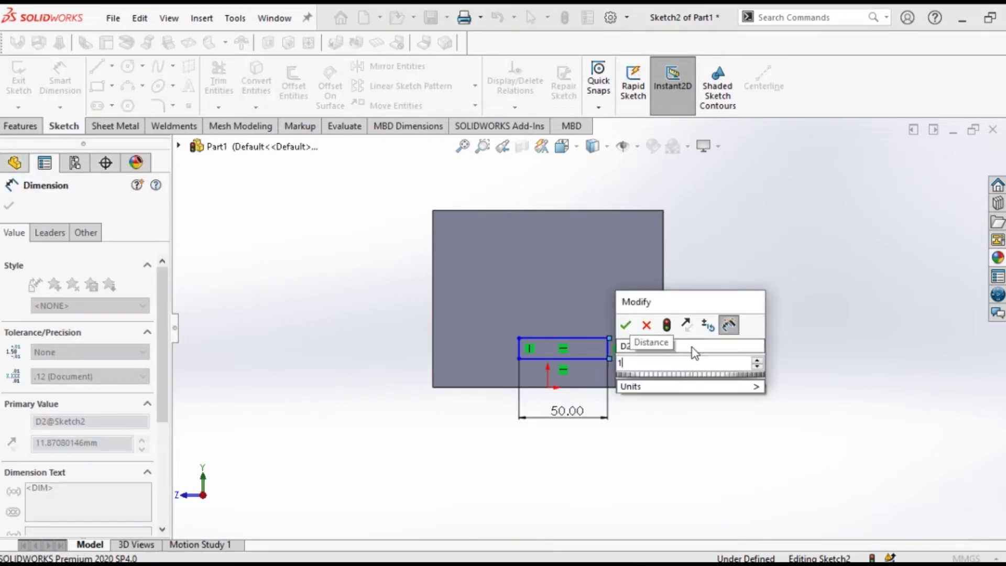
pyautogui.write('5')
pyautogui.press('Return')
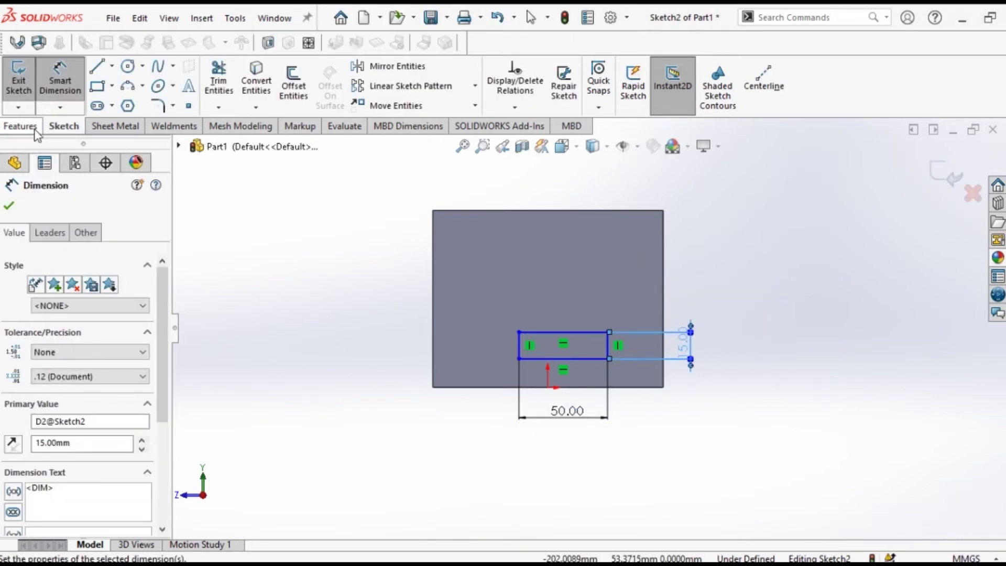
pyautogui.click(51, 87)
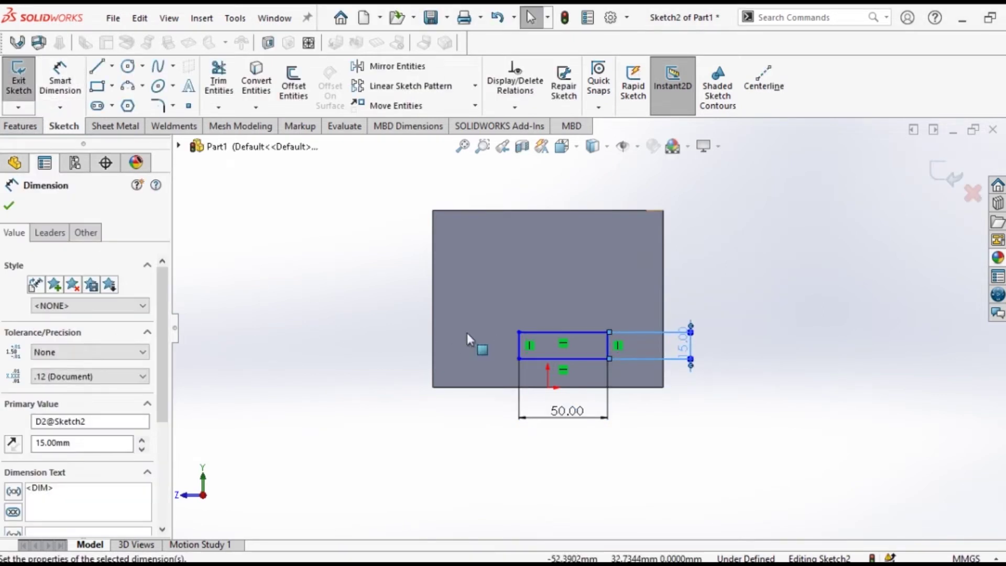
# - Center the rectangle by adding a vertical relation between the origin and the midpoint of its lower line
pyautogui.click(548, 389)
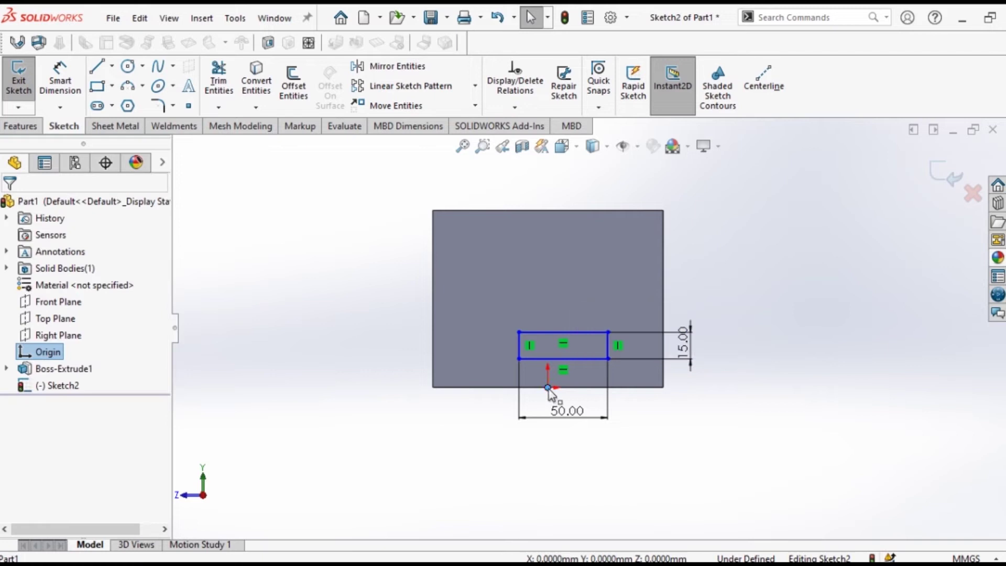
pyautogui.keyDown('ctrl'); pyautogui.click(563, 360); pyautogui.keyUp('ctrl')
pyautogui.click(630, 290)
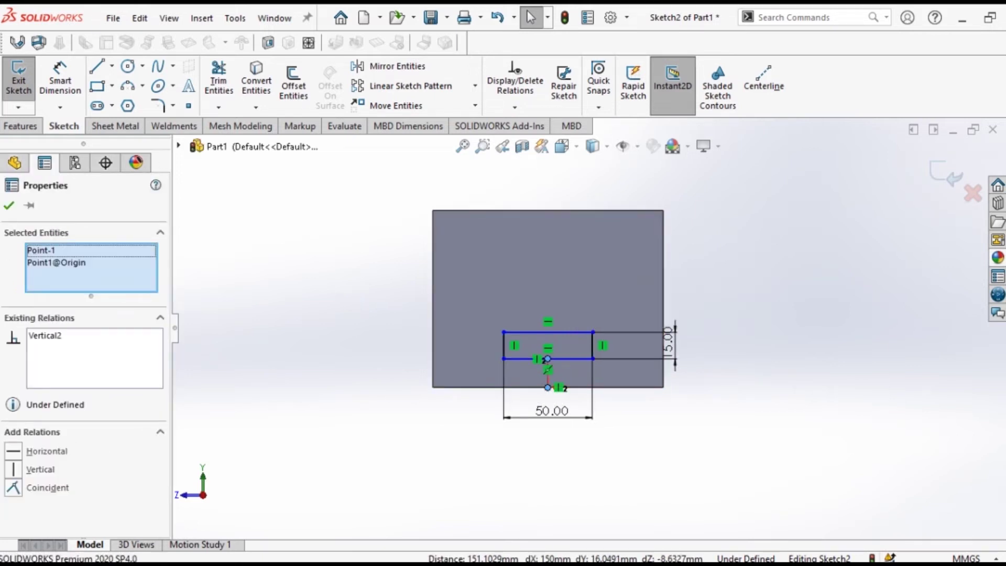
# - Dimension the distance from the rectangle's lower line to the block's bottom edge as 15 mm
pyautogui.click(67, 81)
pyautogui.click(510, 360)
pyautogui.click(513, 388)
pyautogui.click(406, 372)
pyautogui.write('15')
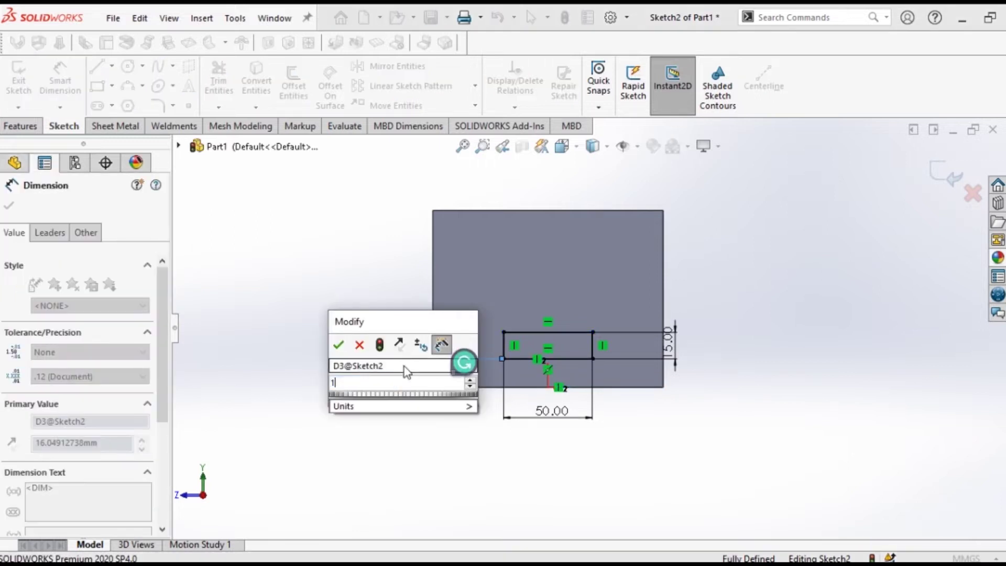
pyautogui.press('Return')
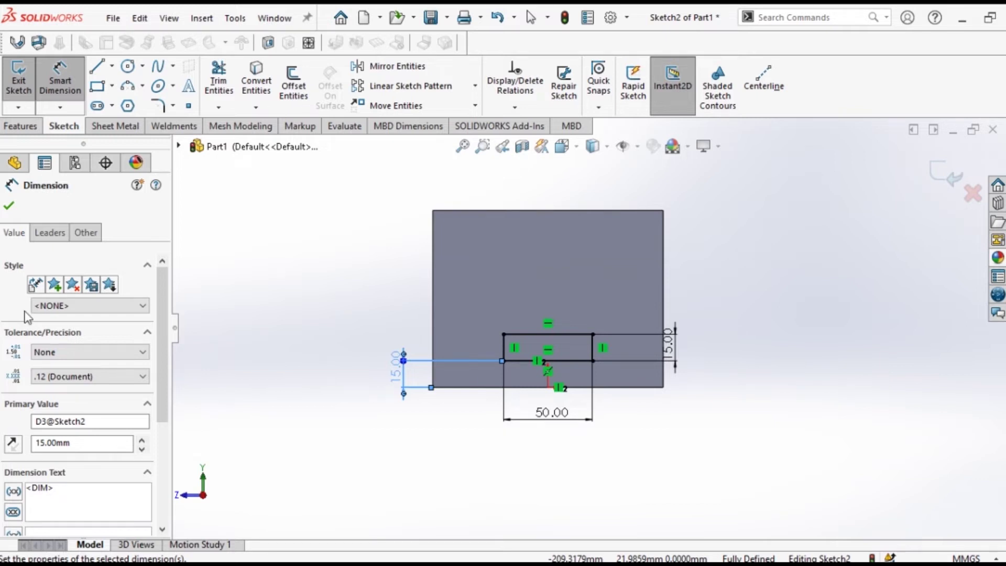
# - Extrude the small rectangle on the block's end face 15 mm outward, merged with the block
pyautogui.click(21, 126)
pyautogui.click(25, 78)
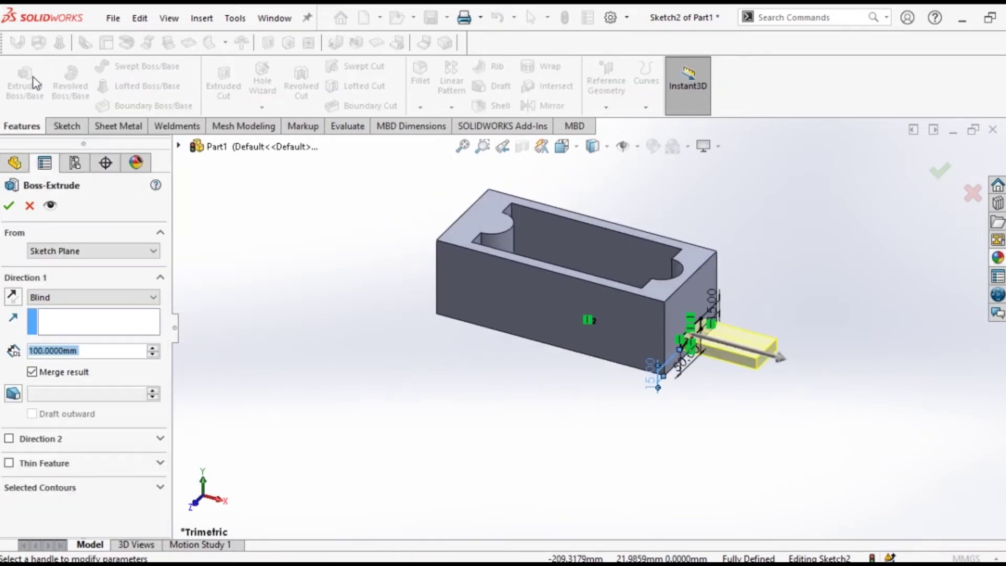
pyautogui.write('15')
pyautogui.press('Return')
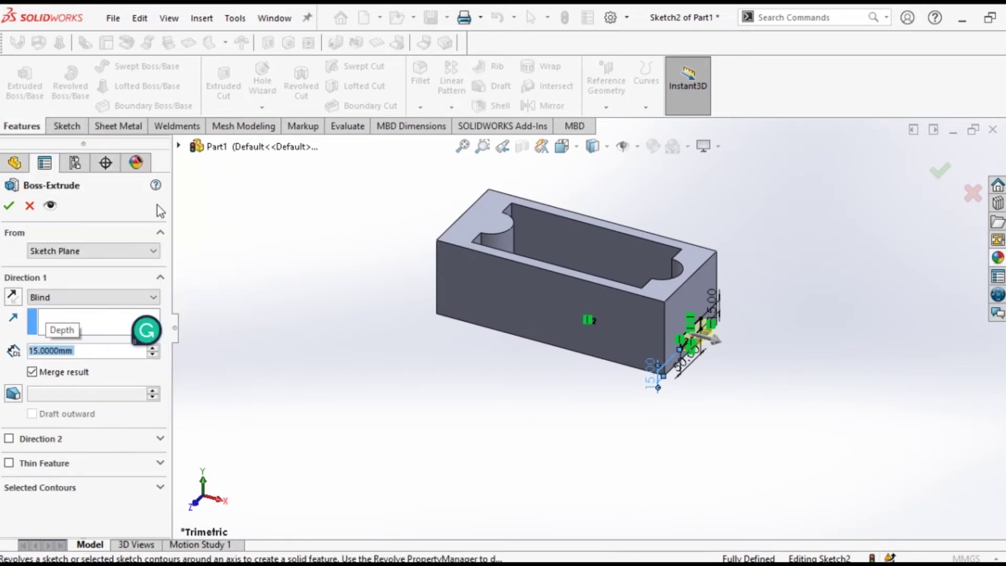
pyautogui.click(8, 205)
# - Mirror the small end-face tab about the Right Plane onto the opposite end of the block
pyautogui.scroll(-5, 671, 415)
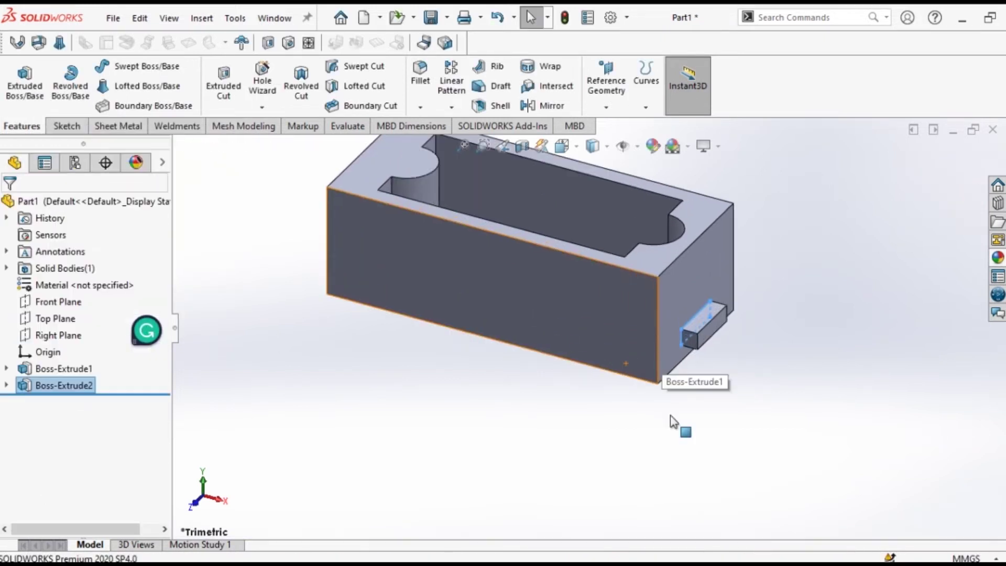
pyautogui.scroll(3, 565, 431)
pyautogui.click(550, 106)
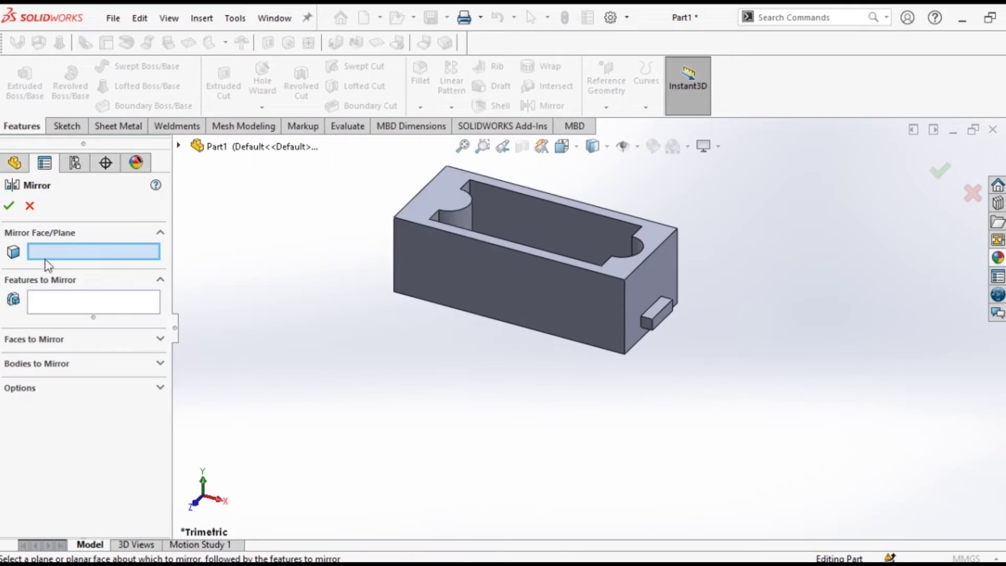
pyautogui.click(179, 147)
pyautogui.click(240, 282)
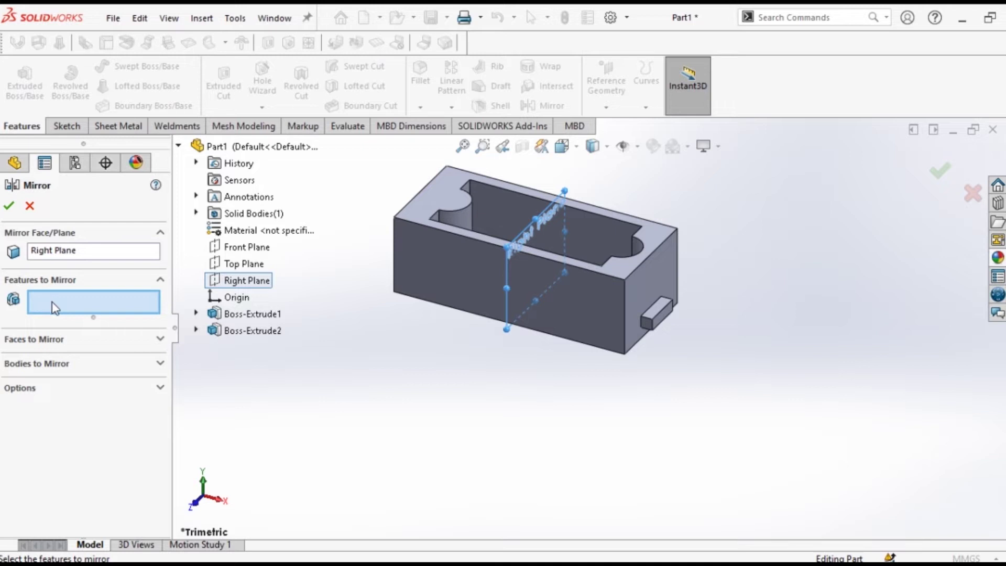
pyautogui.click(241, 331)
pyautogui.click(9, 205)
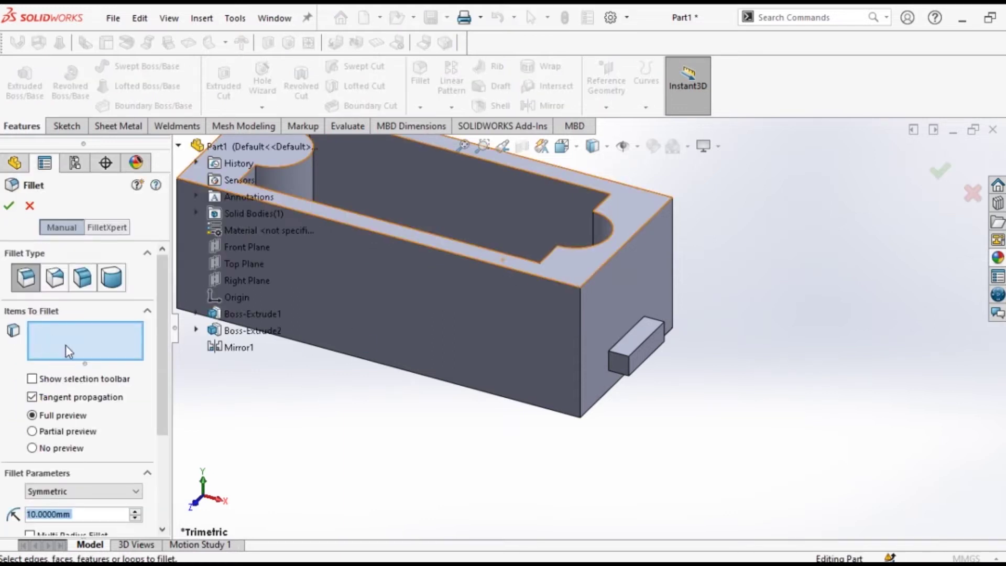
# - Set up a 2 mm fillet and select three long edges of the first end-face tab
pyautogui.write('2')
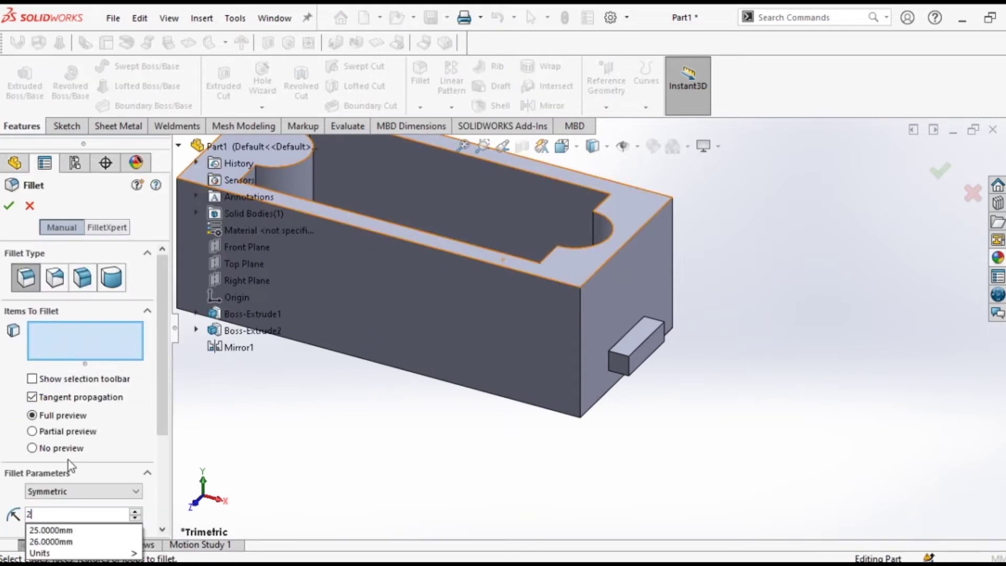
pyautogui.scroll(-3, 634, 341)
pyautogui.click(618, 328)
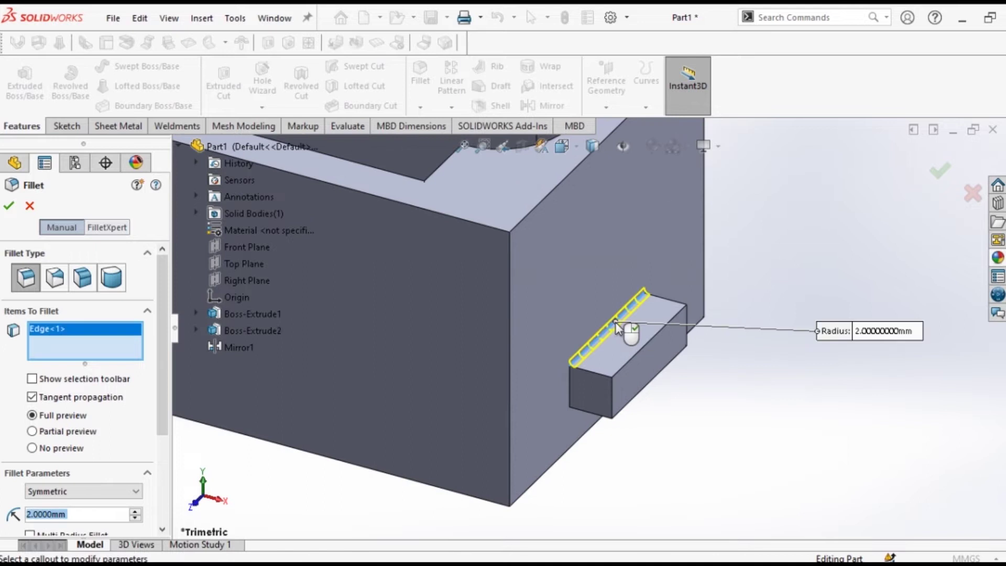
pyautogui.click(650, 373)
pyautogui.click(659, 386)
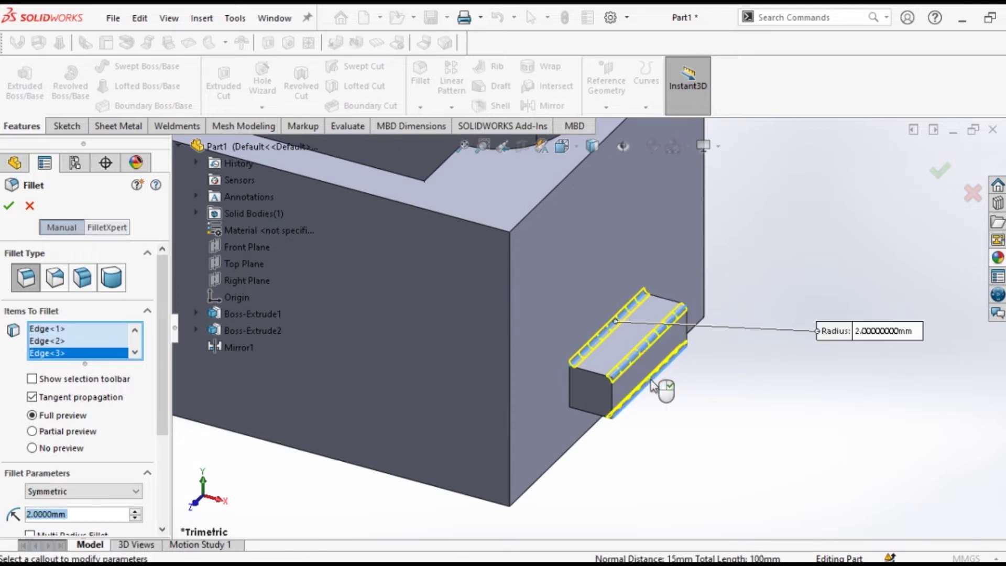
# - Add the three matching long edges of the mirrored tab to the fillet selection and apply the fillet
pyautogui.scroll(5, 665, 406)
pyautogui.moveTo(386, 282); pyautogui.dragTo(517, 312, button='middle')
pyautogui.scroll(-5, 457, 350)
pyautogui.click(440, 332)
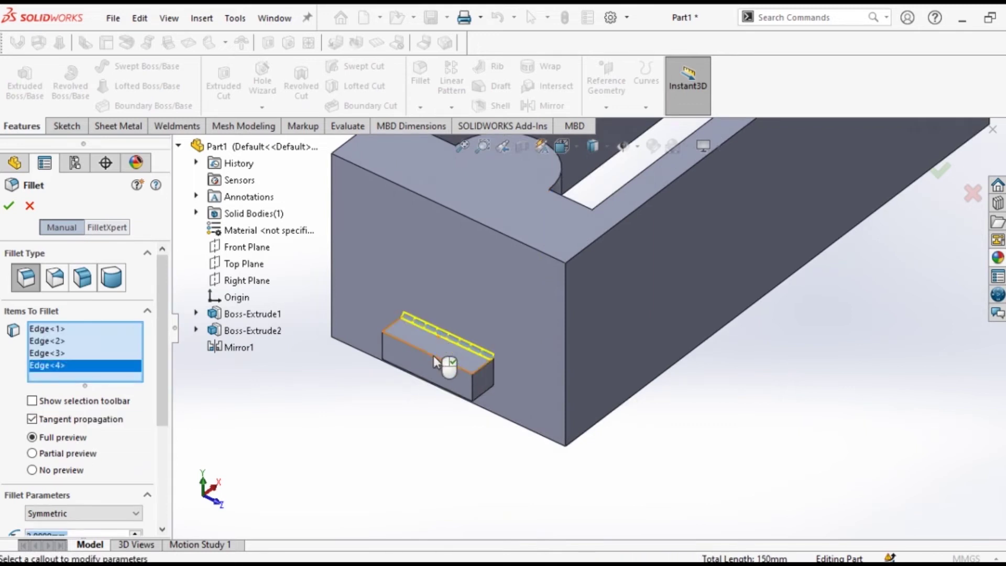
pyautogui.click(433, 357)
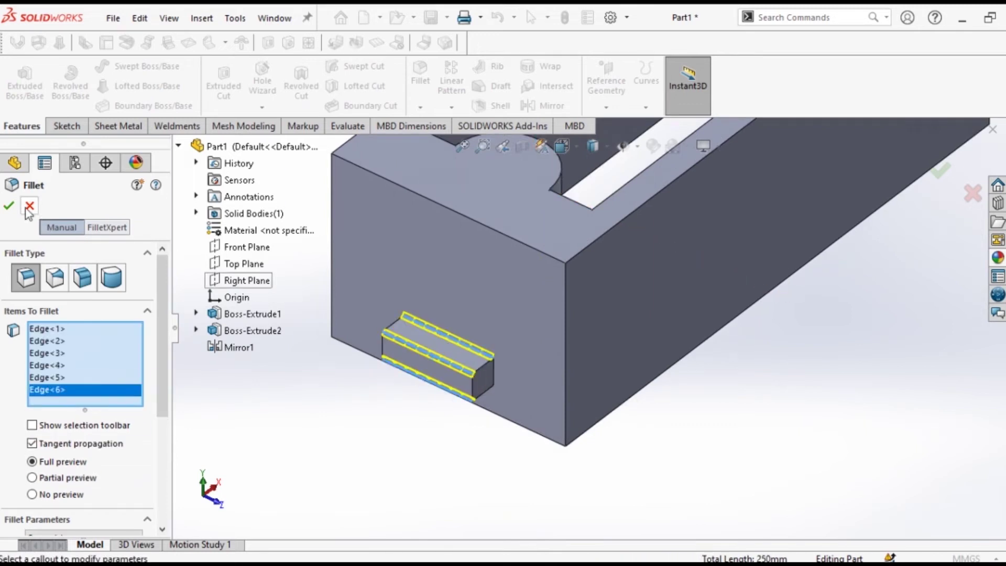
pyautogui.click(8, 205)
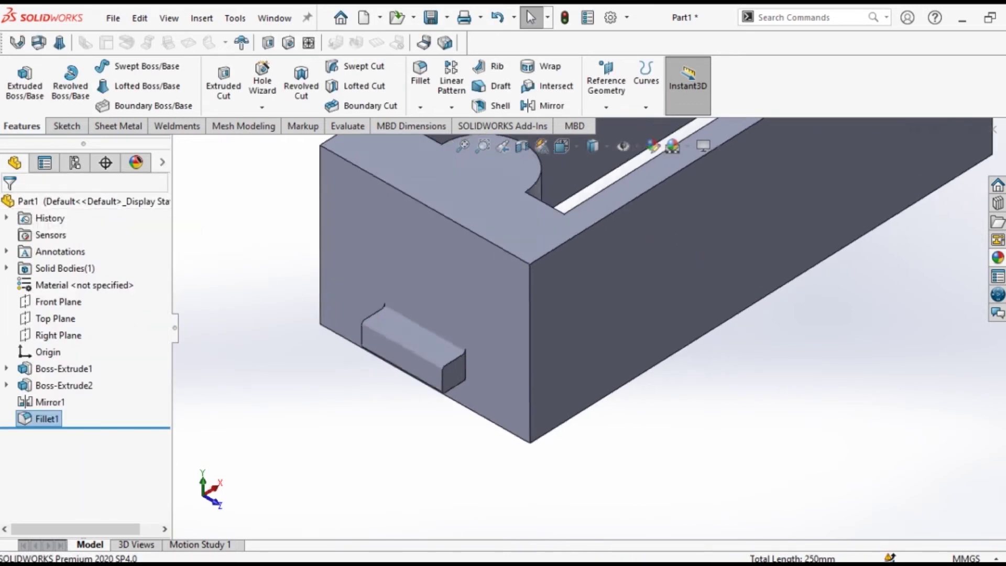
# - Show the part in isometric view and apply a light turquoise color appearance to the whole part
pyautogui.hotkey('ctrl', '7')
pyautogui.click(136, 163)
pyautogui.rightClick(55, 415)
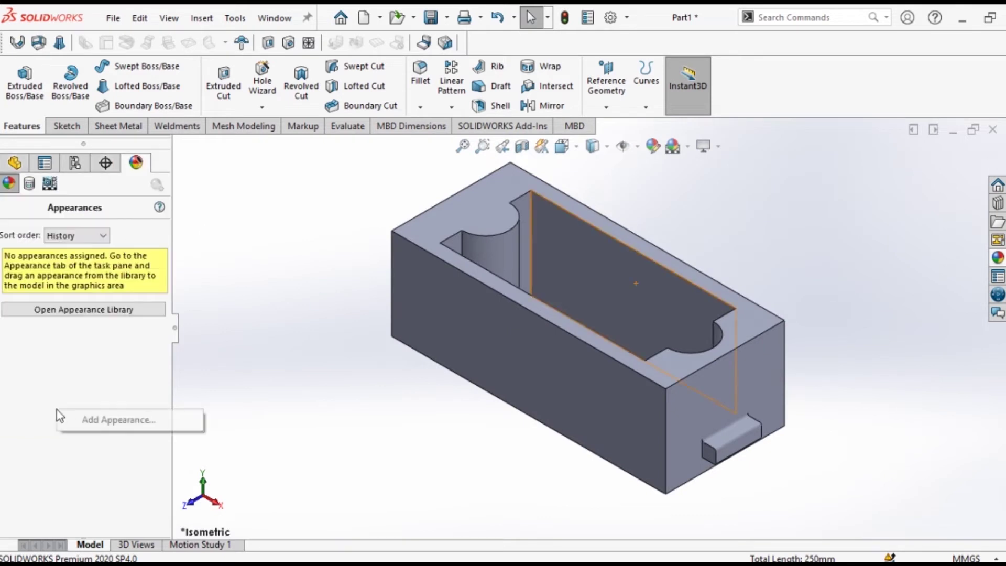
pyautogui.click(97, 420)
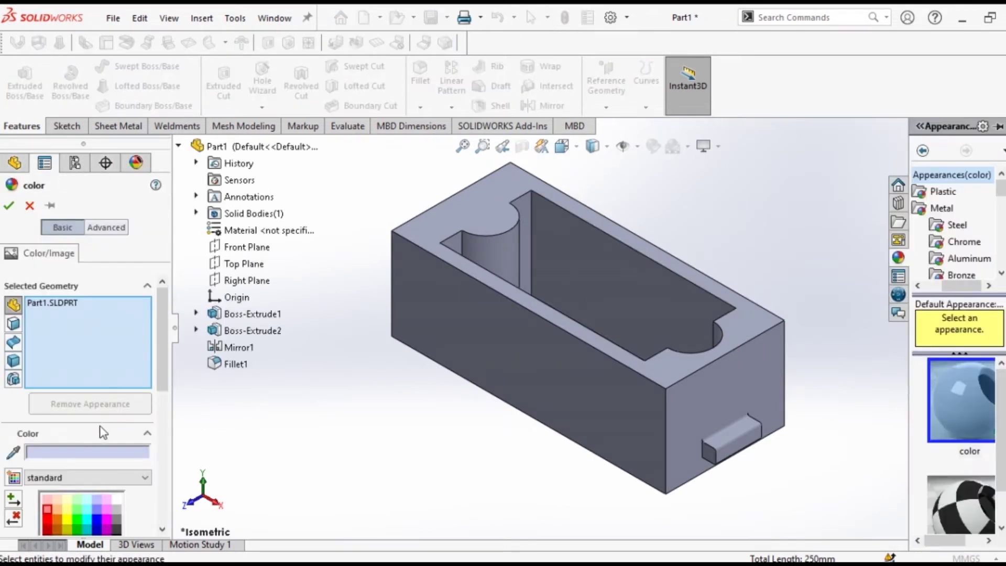
pyautogui.moveTo(166, 357); pyautogui.dragTo(175, 396)
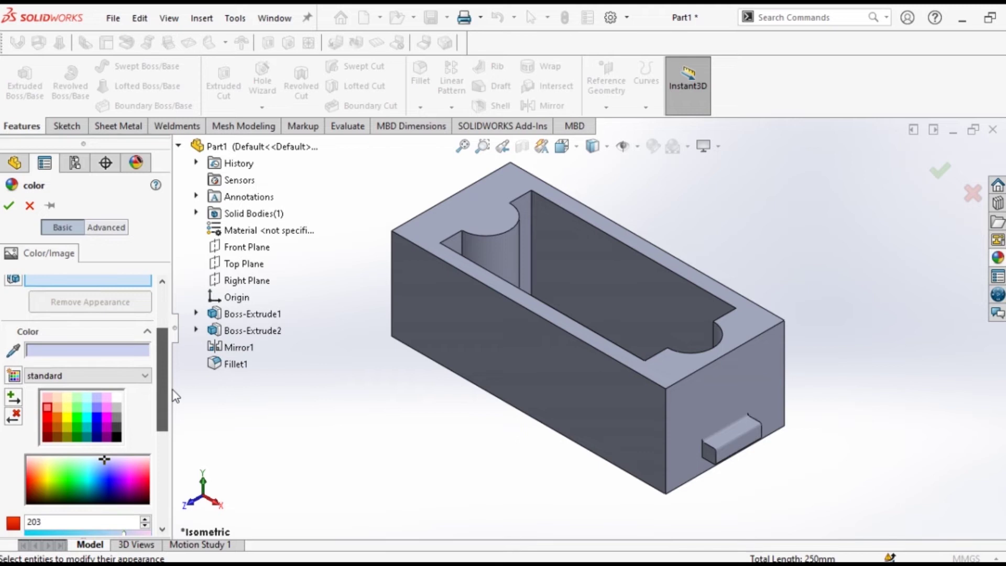
pyautogui.click(93, 465)
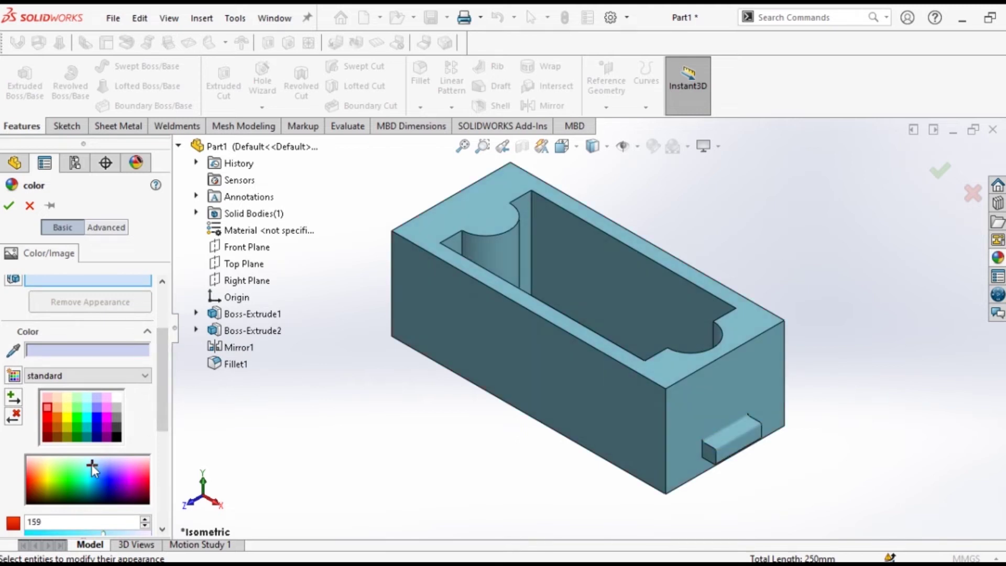
pyautogui.click(84, 464)
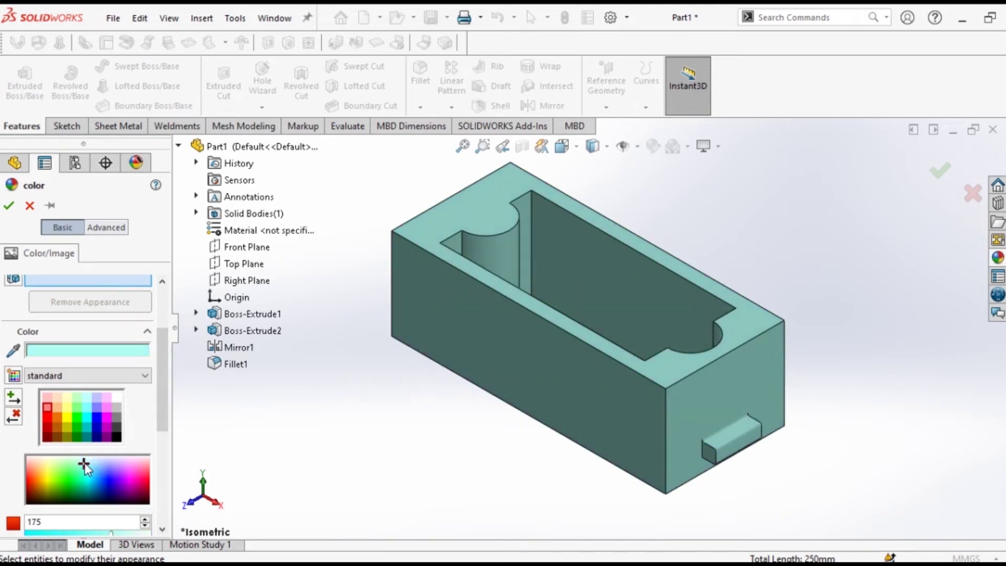
pyautogui.click(9, 205)
# - Save the part under the new file name base
pyautogui.click(449, 17)
pyautogui.click(451, 57)
pyautogui.write('base')
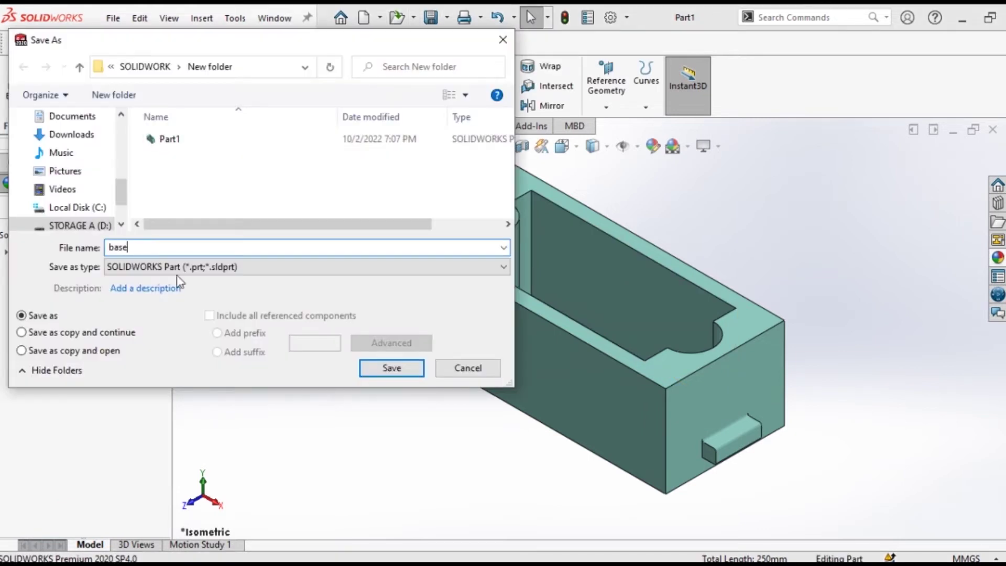
pyautogui.click(391, 367)
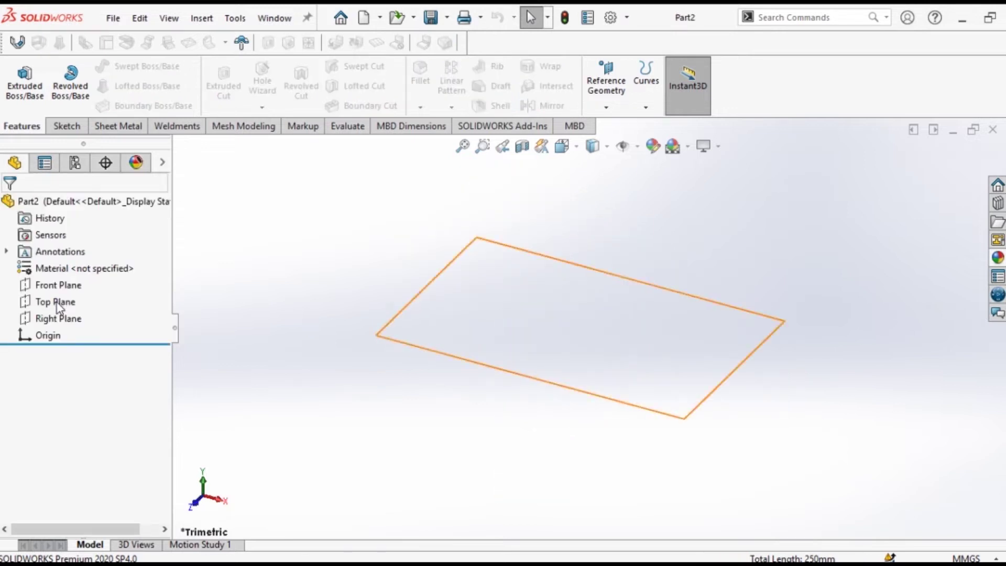
# - In the new part, sketch a center rectangle about 181 mm wide on the Top Plane, centered on the origin
pyautogui.click(56, 301)
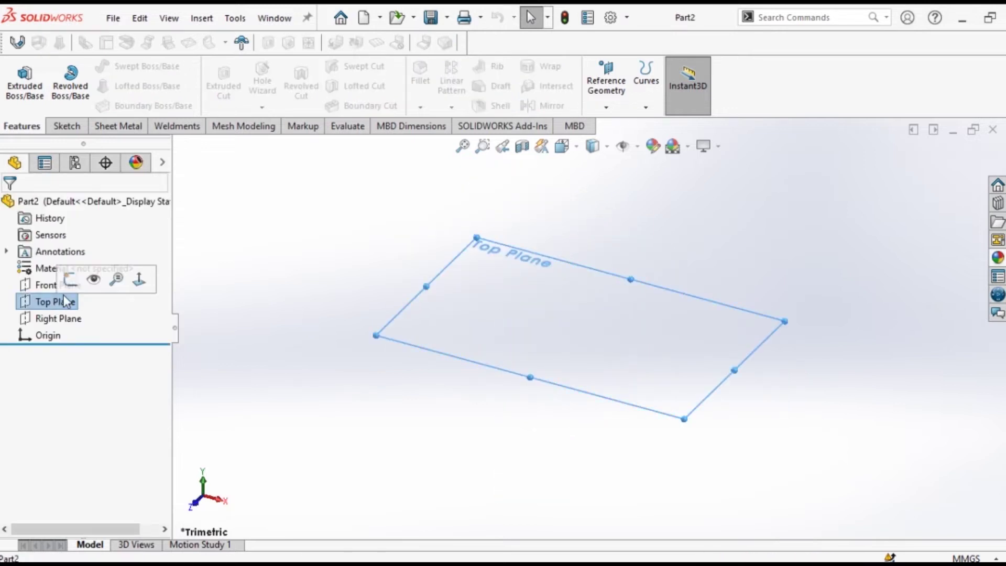
pyautogui.hotkey('ctrl', '8')
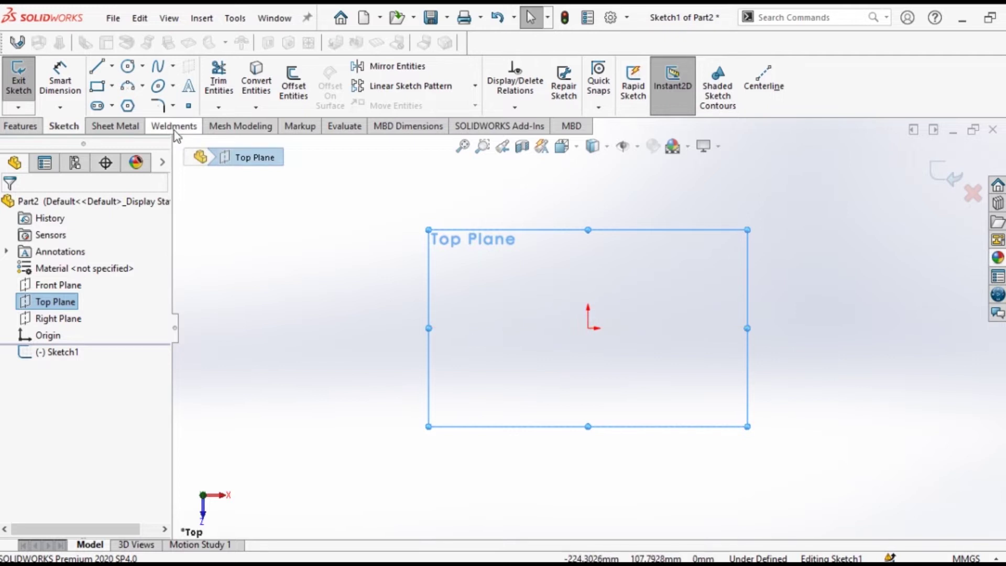
pyautogui.click(112, 87)
pyautogui.click(124, 124)
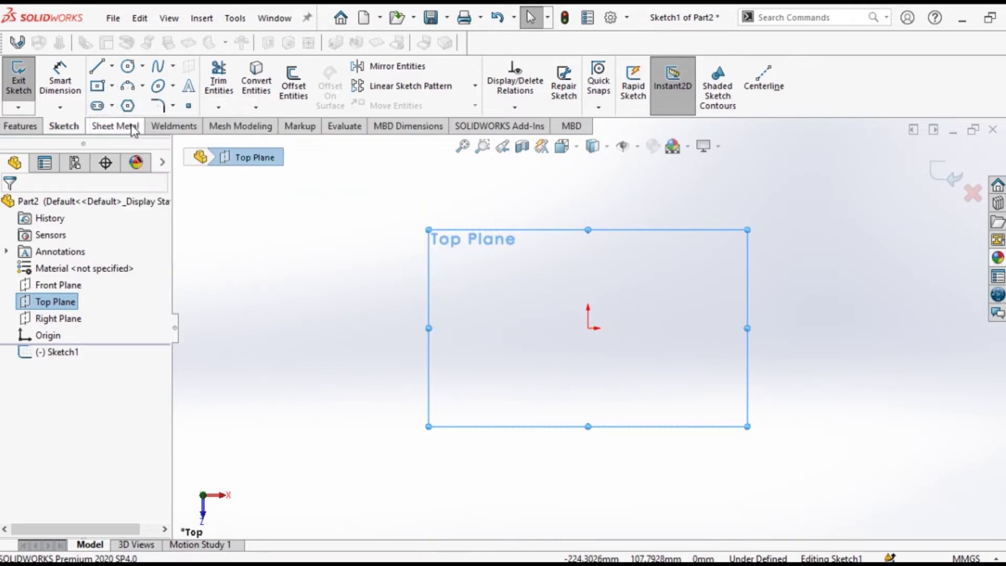
pyautogui.click(588, 329)
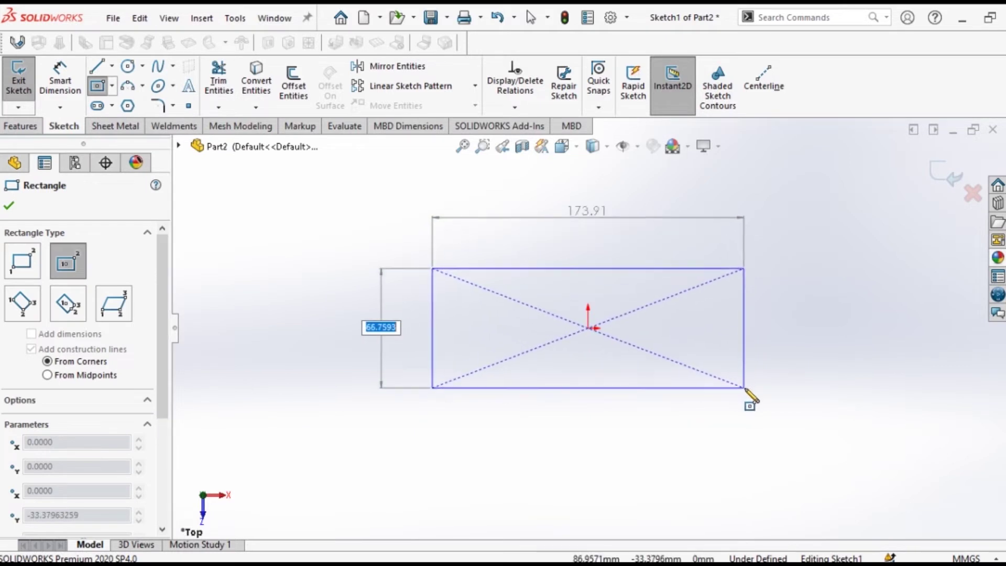
pyautogui.click(750, 385)
# - Dimension the rectangle's width as 360 mm
pyautogui.click(67, 83)
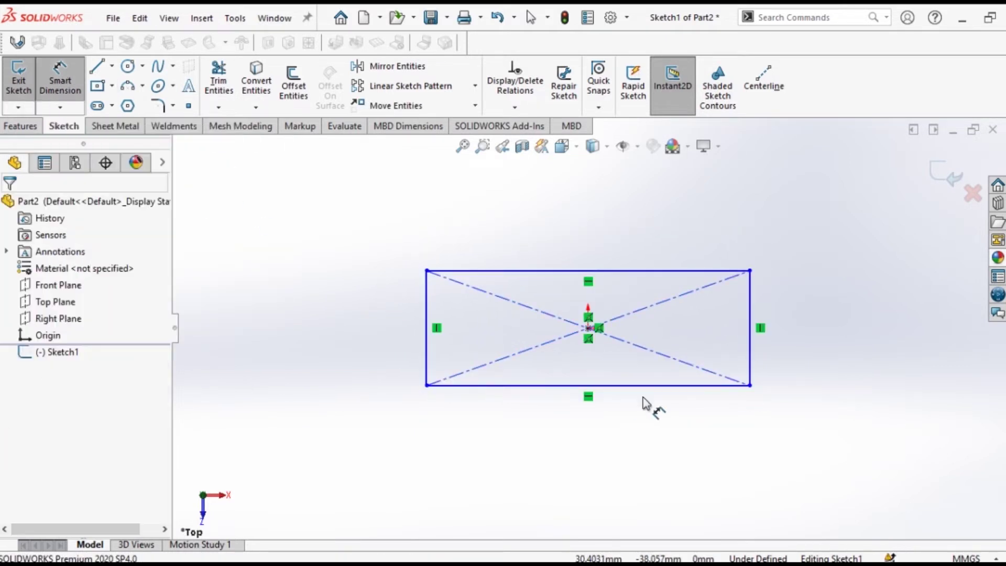
pyautogui.click(661, 386)
pyautogui.click(596, 441)
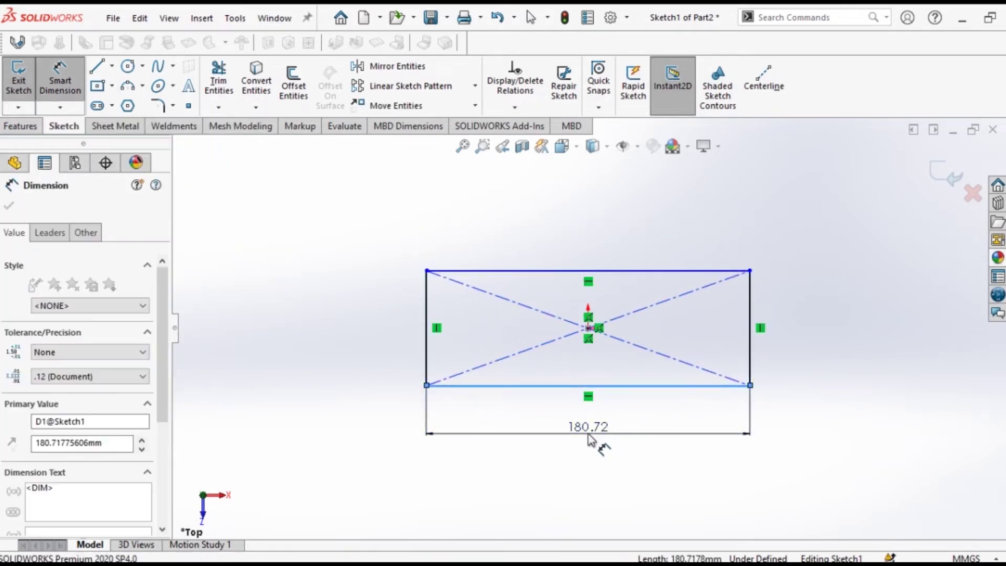
pyautogui.write('1')
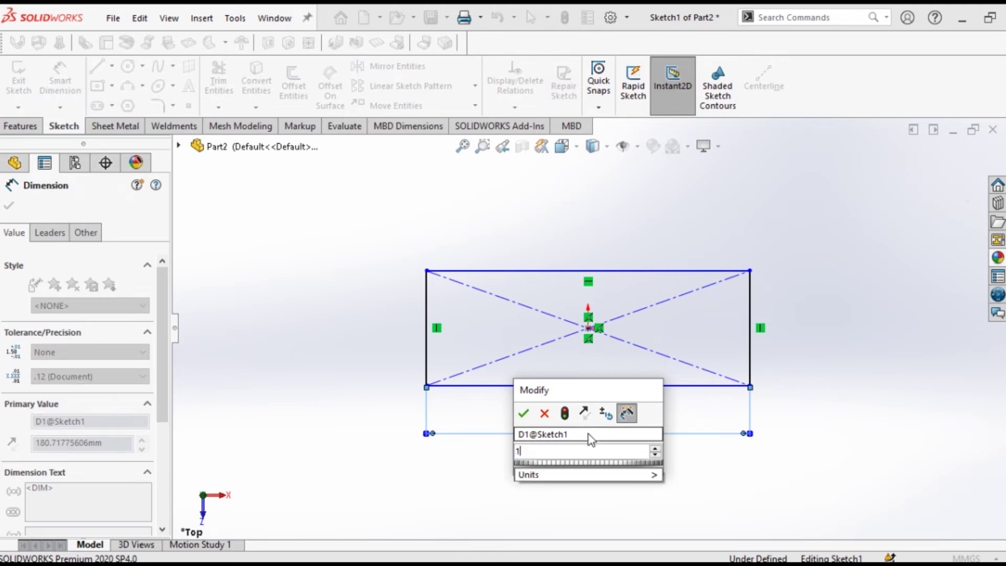
pyautogui.press('BackSpace')
pyautogui.write('360')
pyautogui.press('Return')
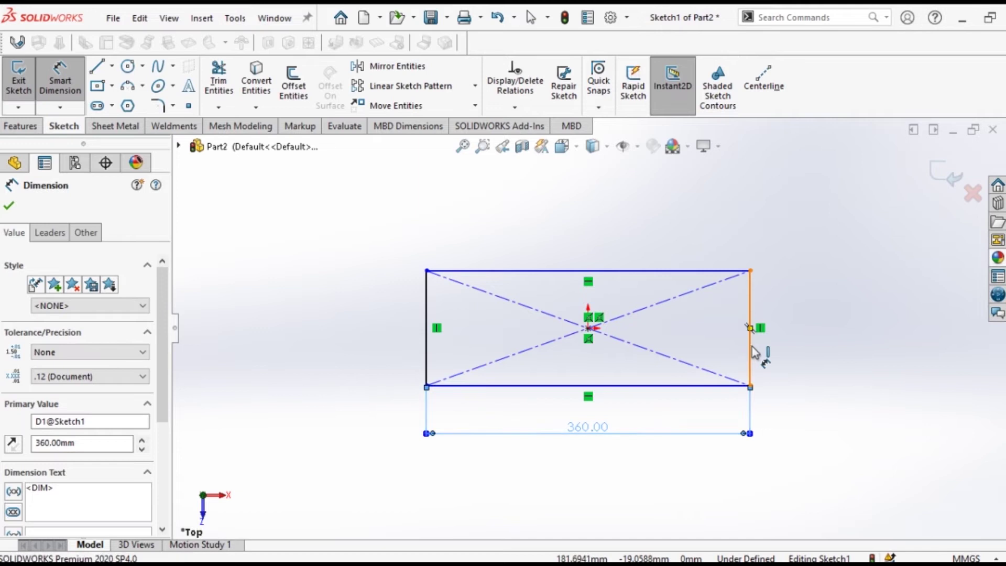
# - Dimension the rectangle's height as 130 mm
pyautogui.click(752, 350)
pyautogui.click(788, 328)
pyautogui.write('130')
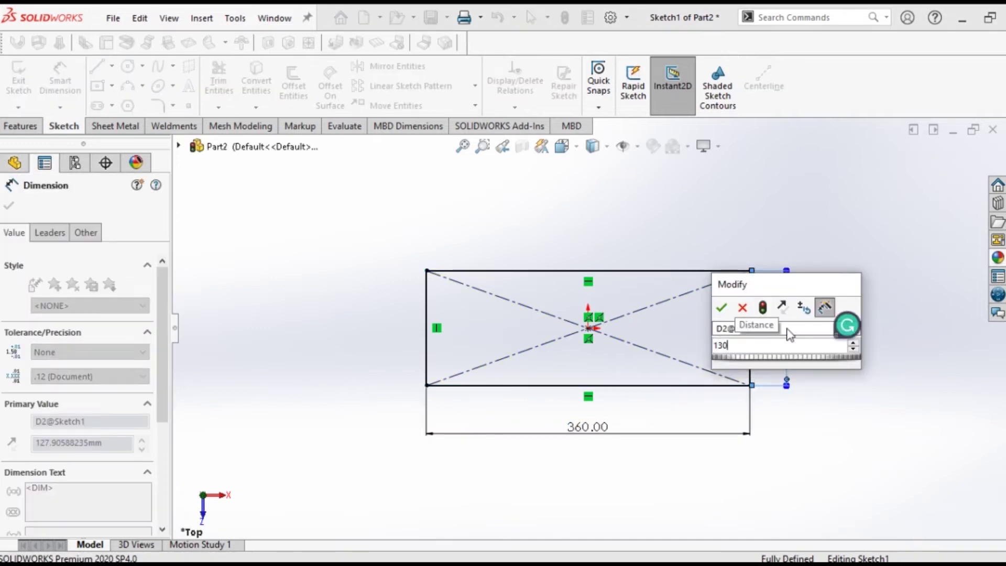
pyautogui.press('Return')
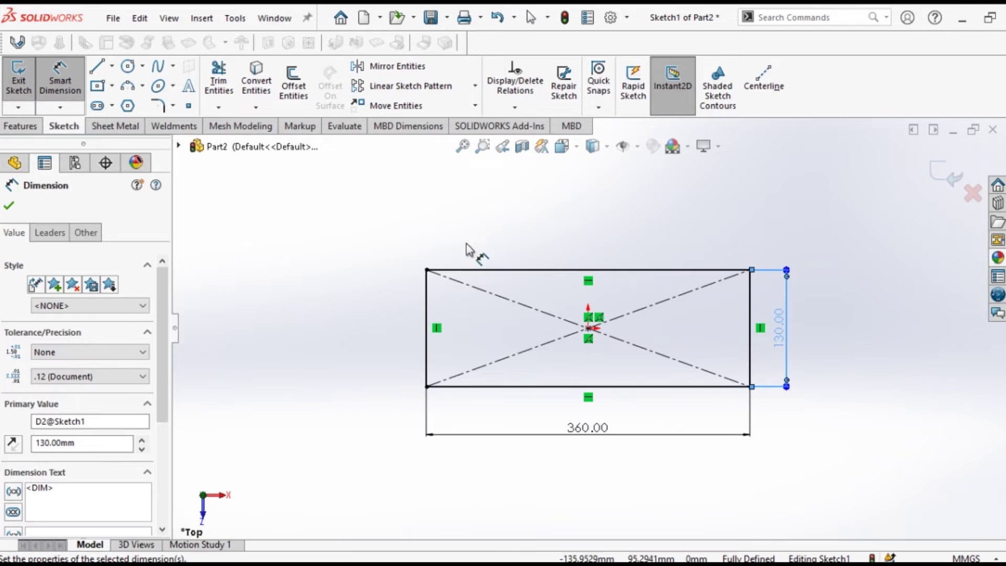
# - Round all four corners of the rectangle with 15 mm sketch fillets
pyautogui.click(159, 107)
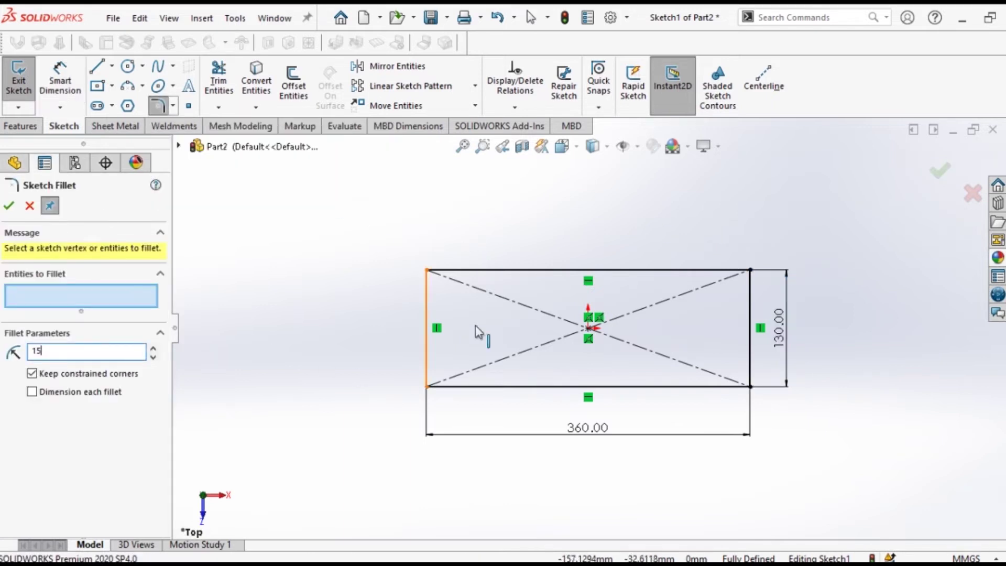
pyautogui.click(427, 271)
pyautogui.click(428, 388)
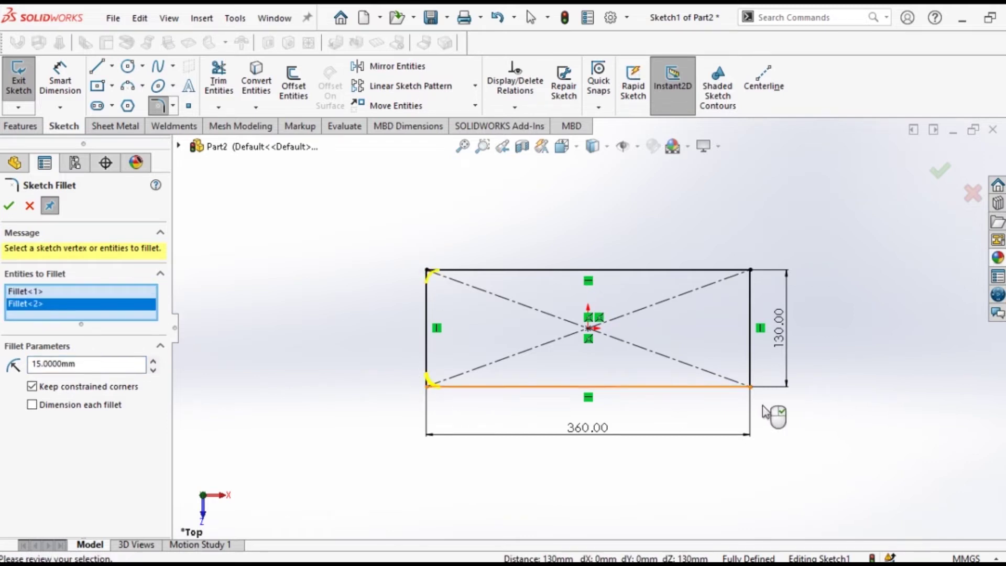
pyautogui.click(750, 387)
pyautogui.click(751, 271)
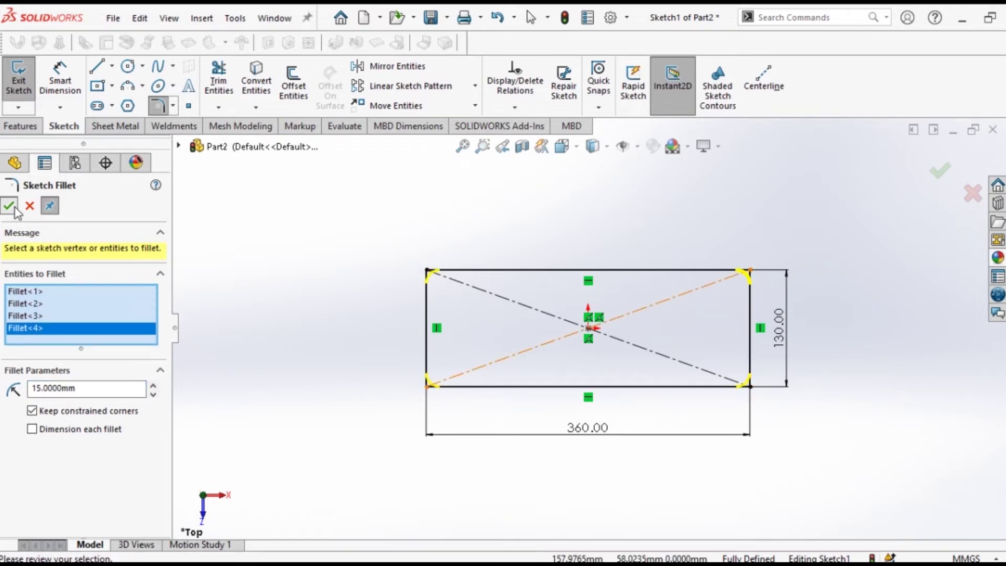
pyautogui.click(12, 206)
# - Extrude the rounded rectangle 3 mm into a thin base plate
pyautogui.click(20, 127)
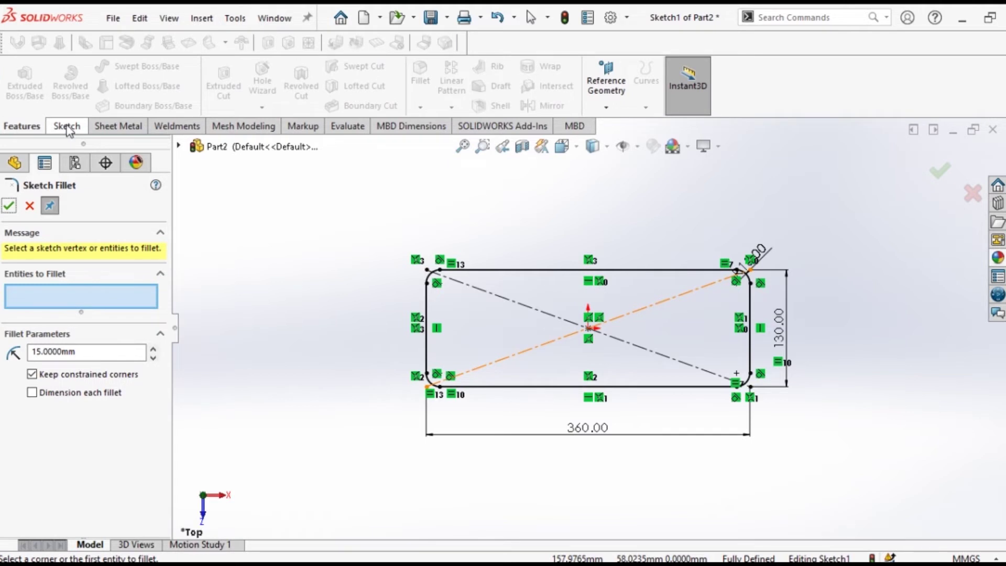
pyautogui.click(42, 167)
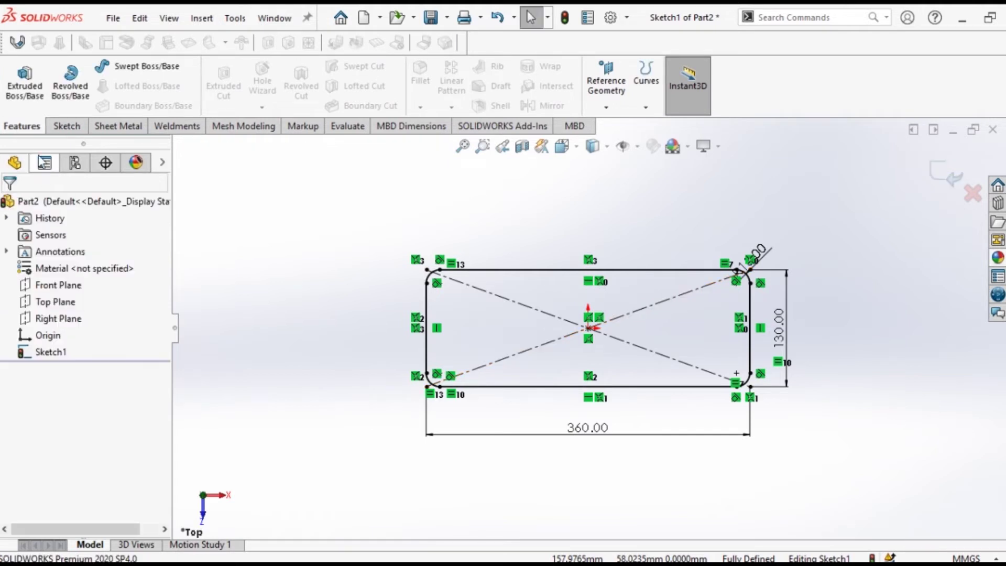
pyautogui.click(25, 77)
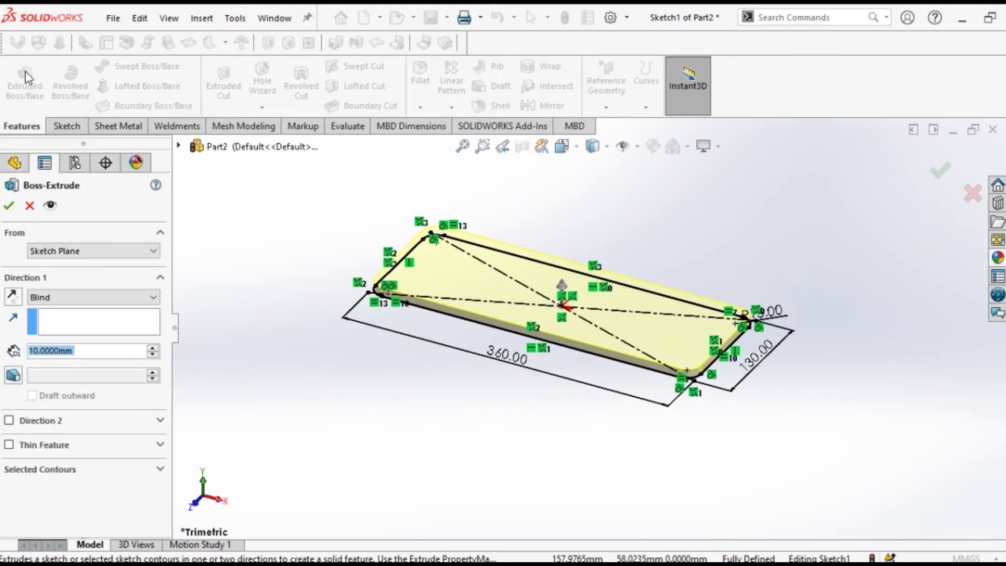
pyautogui.write('3')
pyautogui.press('Return')
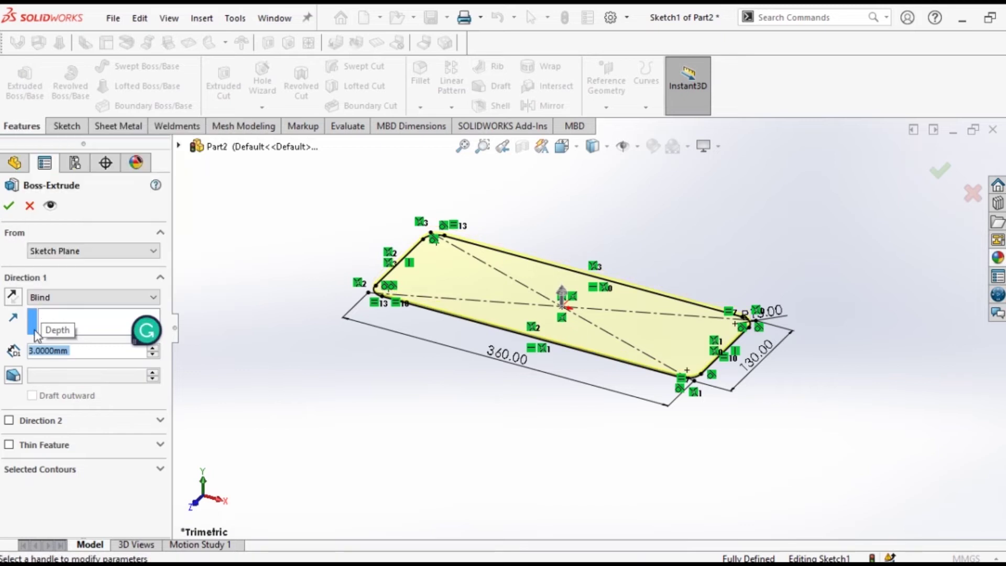
pyautogui.click(9, 206)
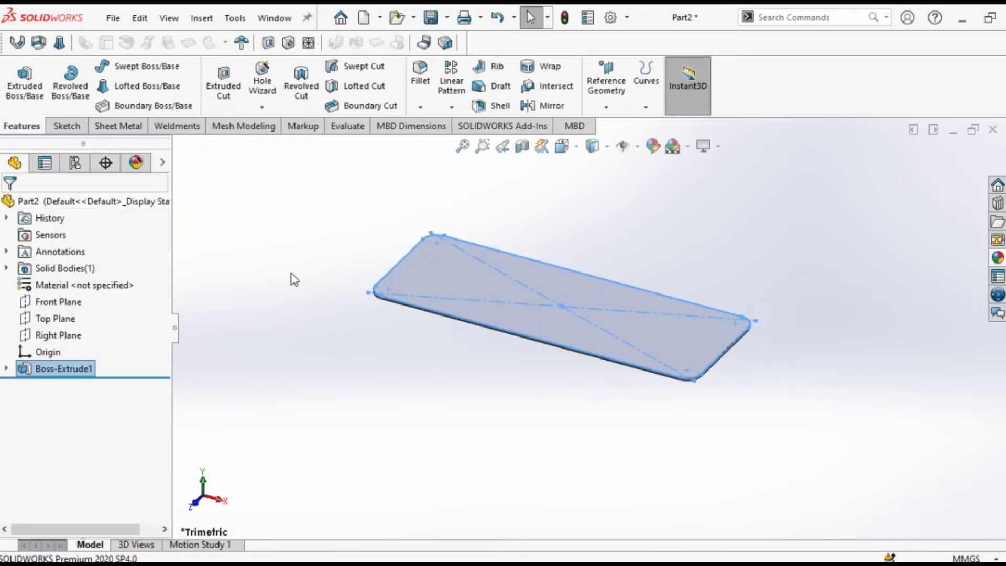
# - In a new sketch on the plate's top face, draw a vertical centerline between the two long edges, slightly right of the origin
pyautogui.click(591, 325)
pyautogui.click(659, 278)
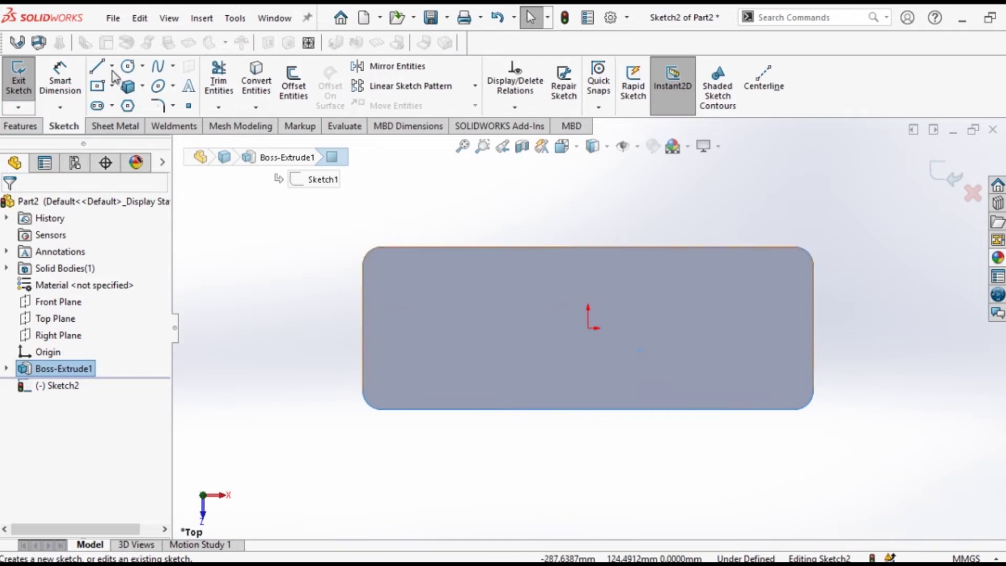
pyautogui.click(112, 66)
pyautogui.click(132, 104)
pyautogui.click(610, 247)
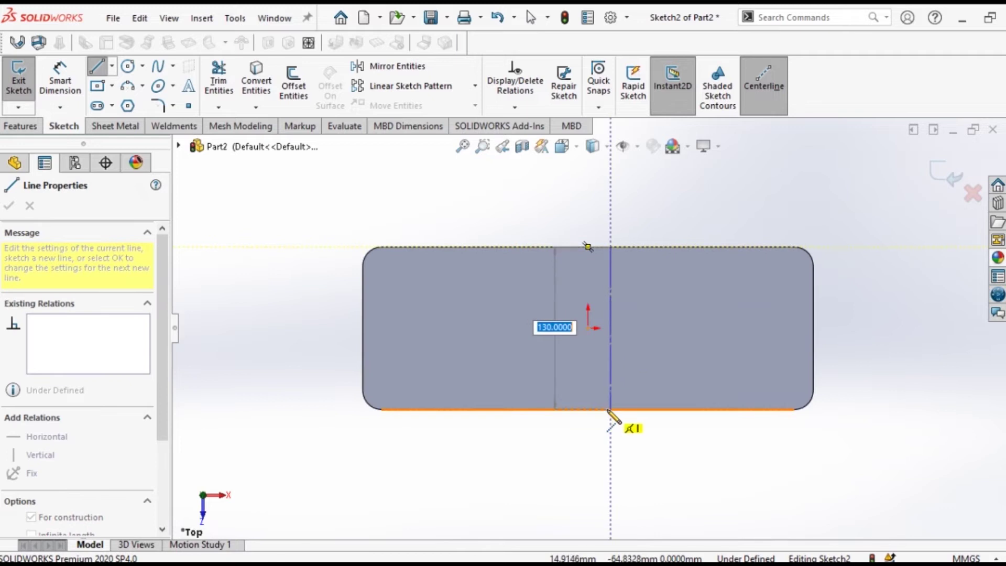
pyautogui.click(611, 409)
pyautogui.rightClick(611, 410)
pyautogui.click(663, 410)
# - Dimension the centerline 168 mm from the plate's right short edge
pyautogui.click(62, 84)
pyautogui.click(611, 313)
pyautogui.click(814, 338)
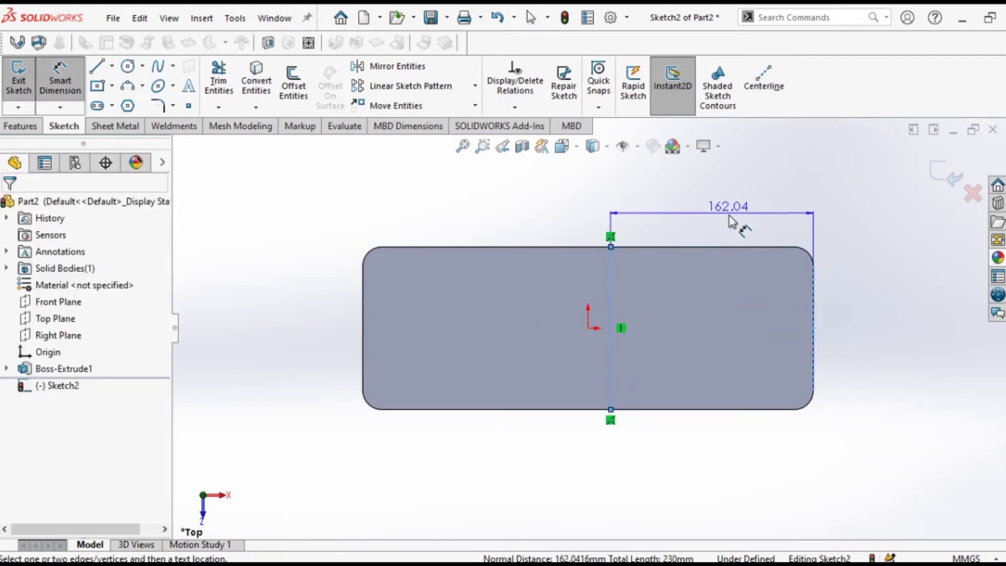
pyautogui.click(733, 227)
pyautogui.write('1')
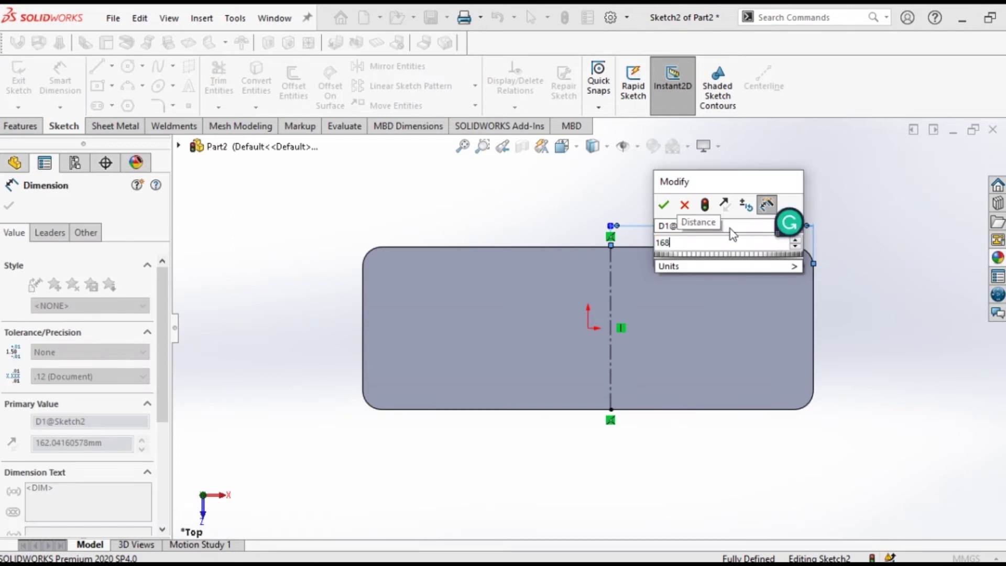
pyautogui.write('68')
pyautogui.press('Return')
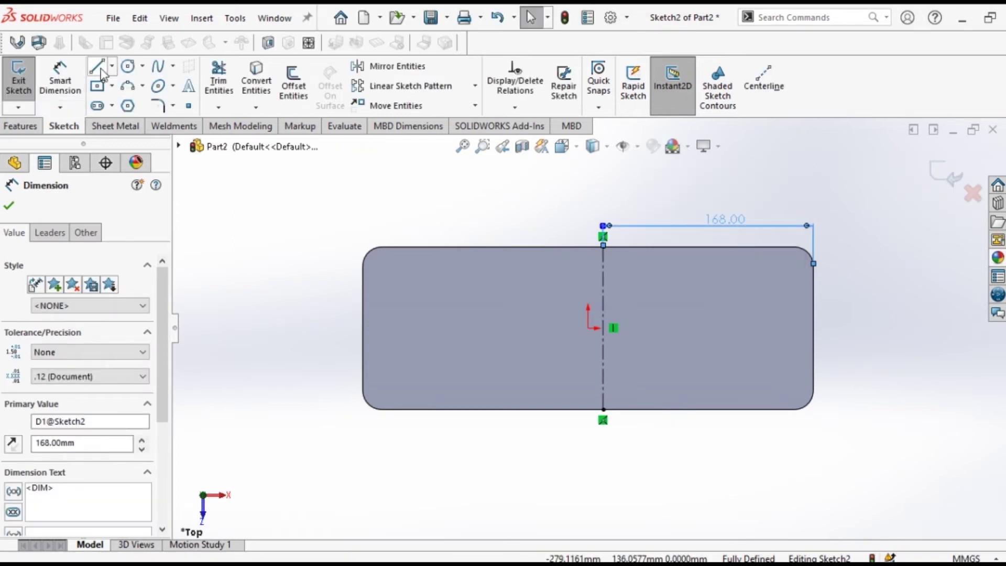
pyautogui.click(98, 87)
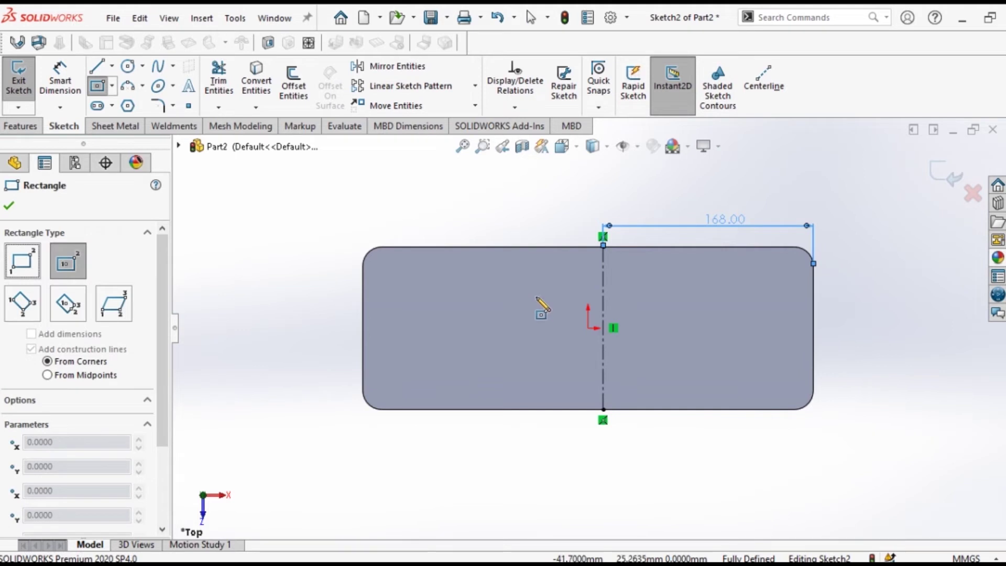
pyautogui.click(540, 293)
pyautogui.click(546, 329)
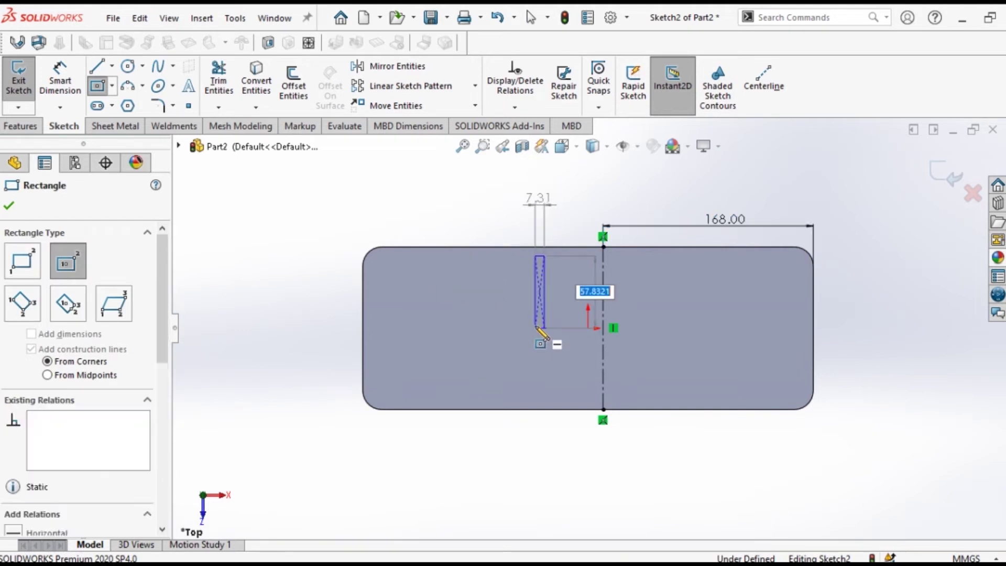
pyautogui.press('Escape')
pyautogui.click(498, 18)
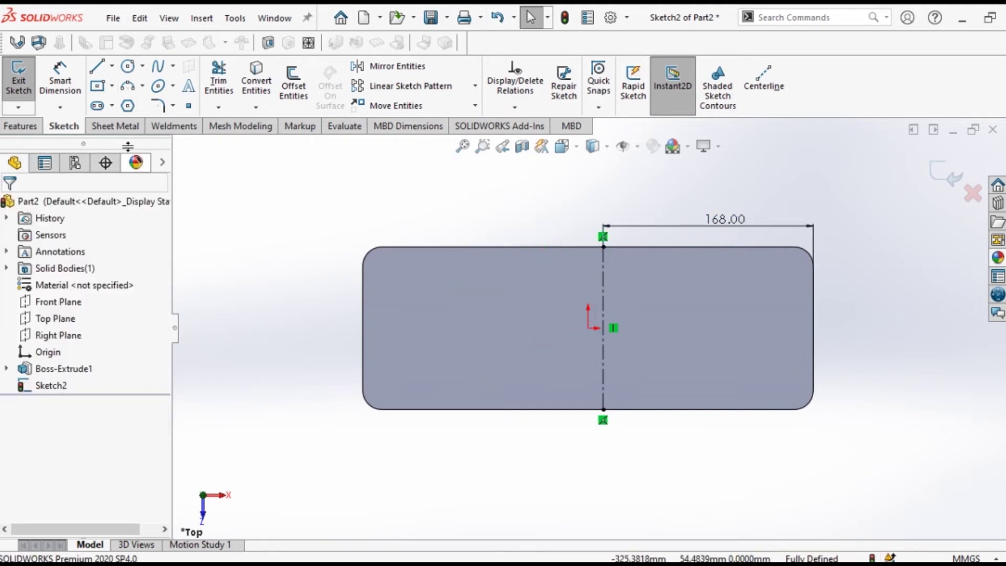
# - Sketch a corner rectangle about 46 mm high on the plate, left of the origin and the centerline
pyautogui.click(114, 87)
pyautogui.click(143, 105)
pyautogui.click(541, 299)
pyautogui.click(573, 355)
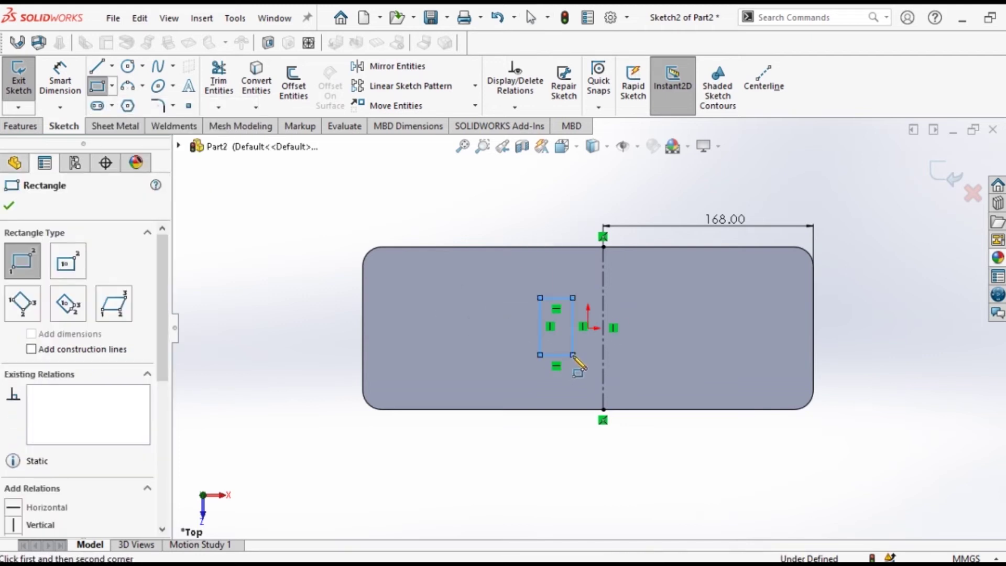
# - Dimension the small rectangle's height as 55 mm
pyautogui.click(67, 84)
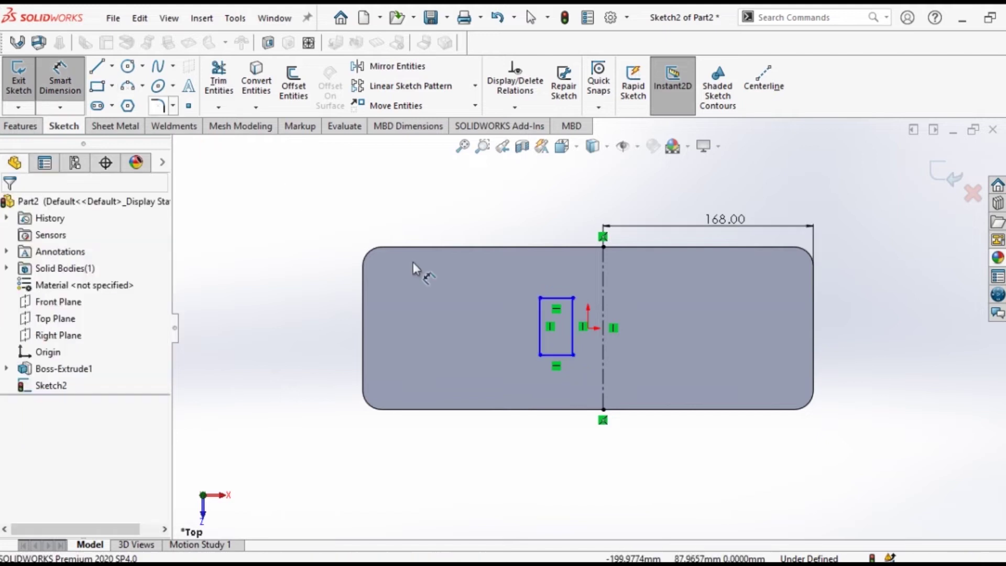
pyautogui.click(540, 326)
pyautogui.click(512, 327)
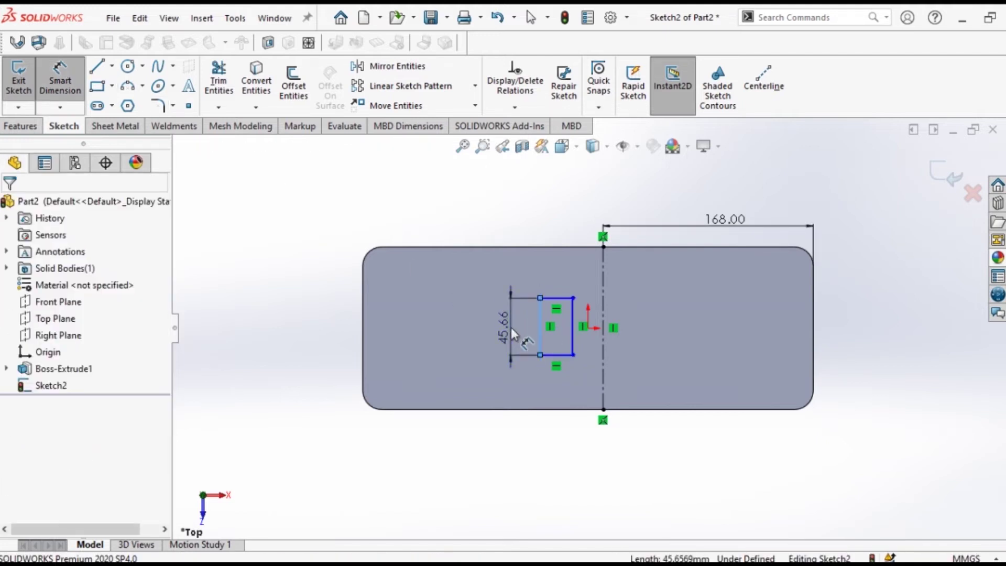
pyautogui.write('55')
pyautogui.press('Return')
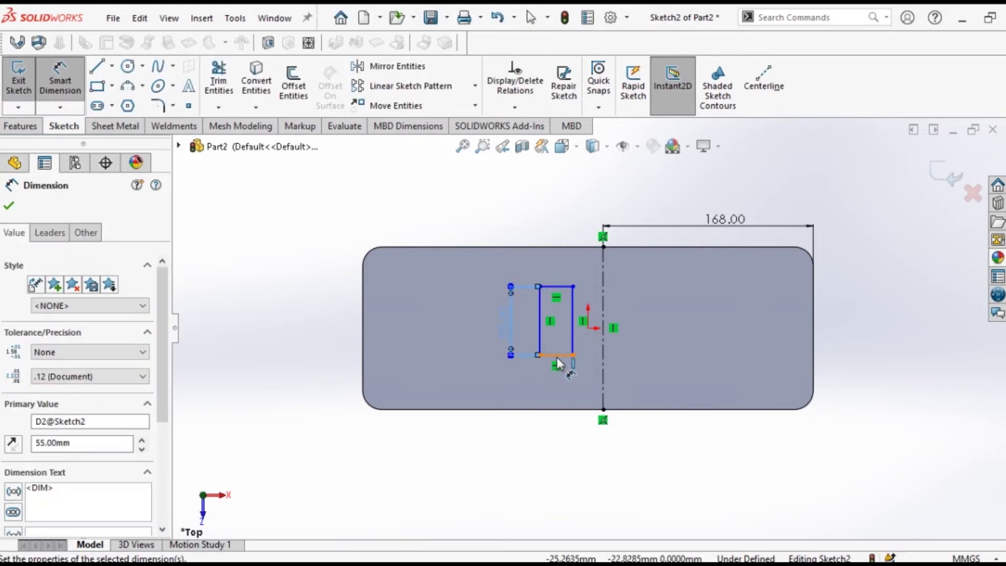
# - Dimension the small rectangle's width as 65 mm
pyautogui.click(557, 355)
pyautogui.click(557, 445)
pyautogui.write('65')
pyautogui.press('Return')
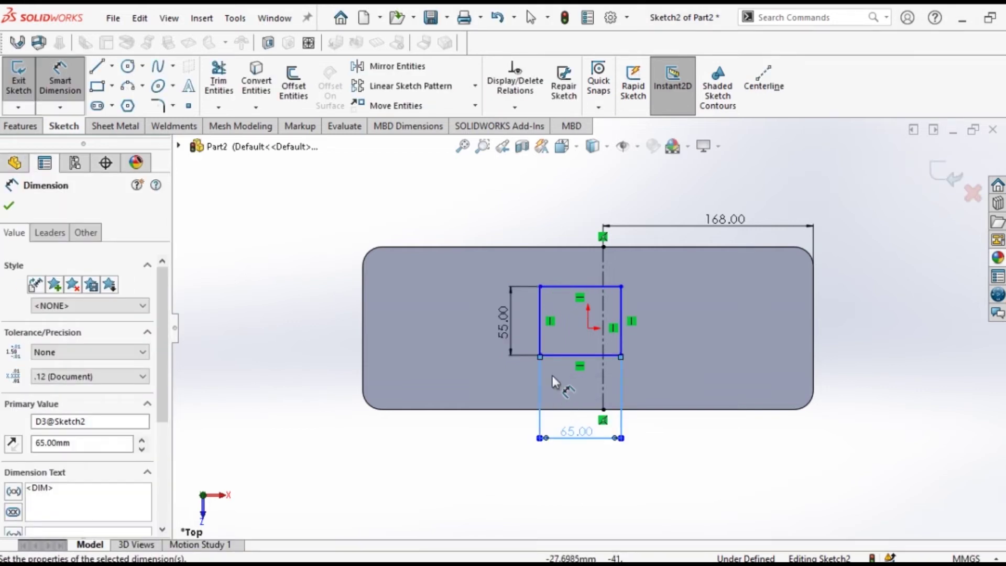
pyautogui.click(10, 206)
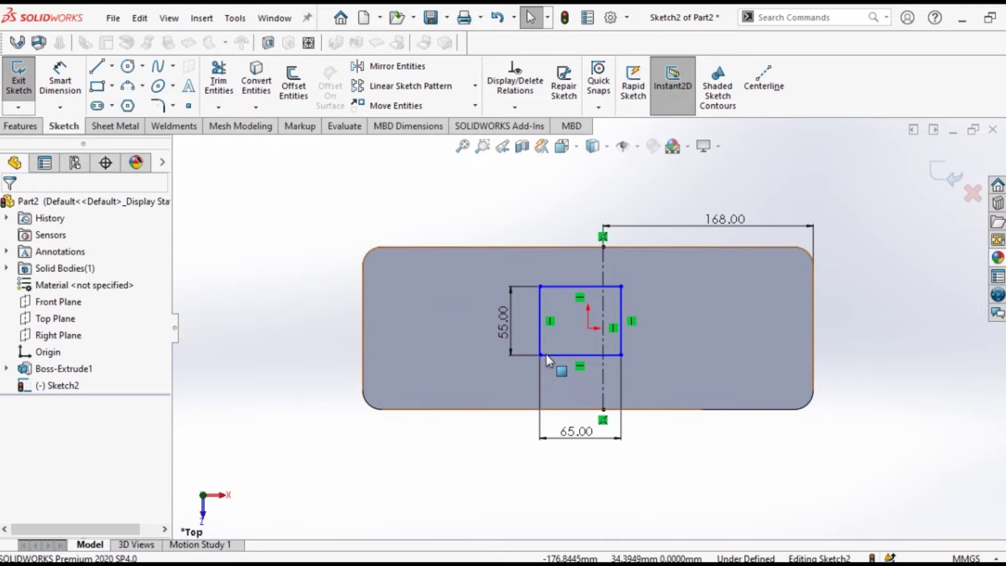
# - Move the small rectangle left of the origin and align its right side's midpoint horizontally with the origin
pyautogui.moveTo(539, 355); pyautogui.dragTo(489, 363)
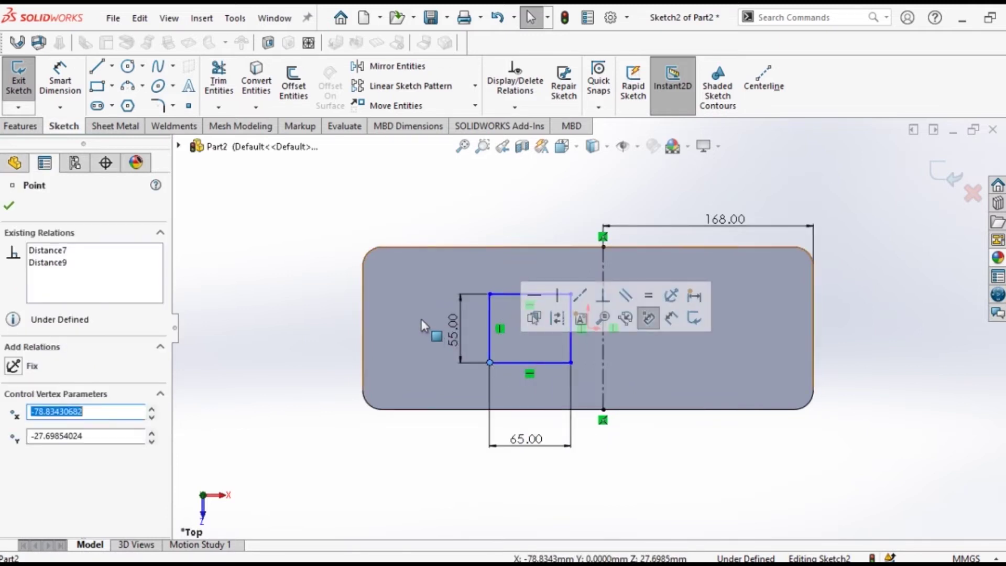
pyautogui.click(420, 319)
pyautogui.click(570, 328)
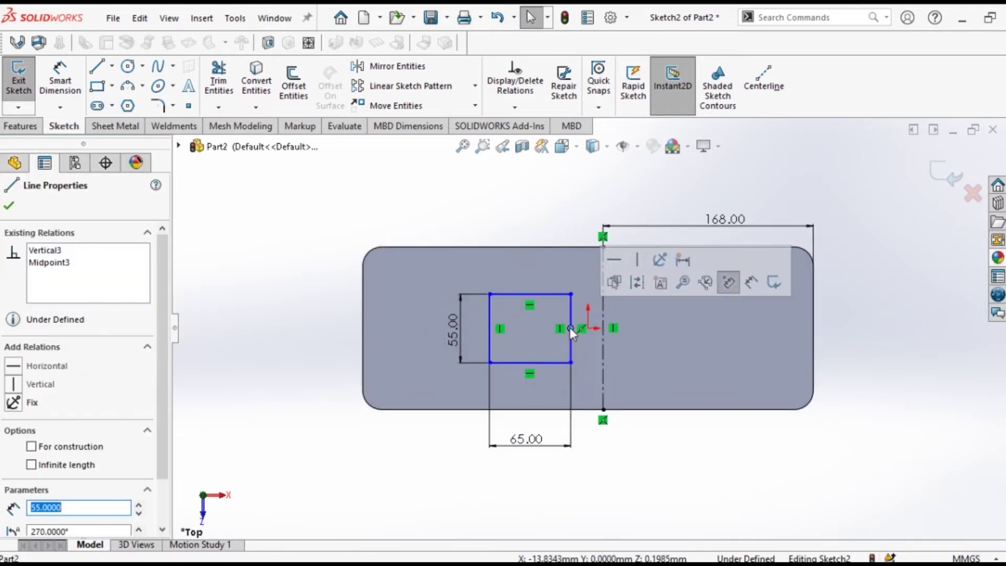
pyautogui.keyDown('ctrl'); pyautogui.click(588, 328); pyautogui.keyUp('ctrl')
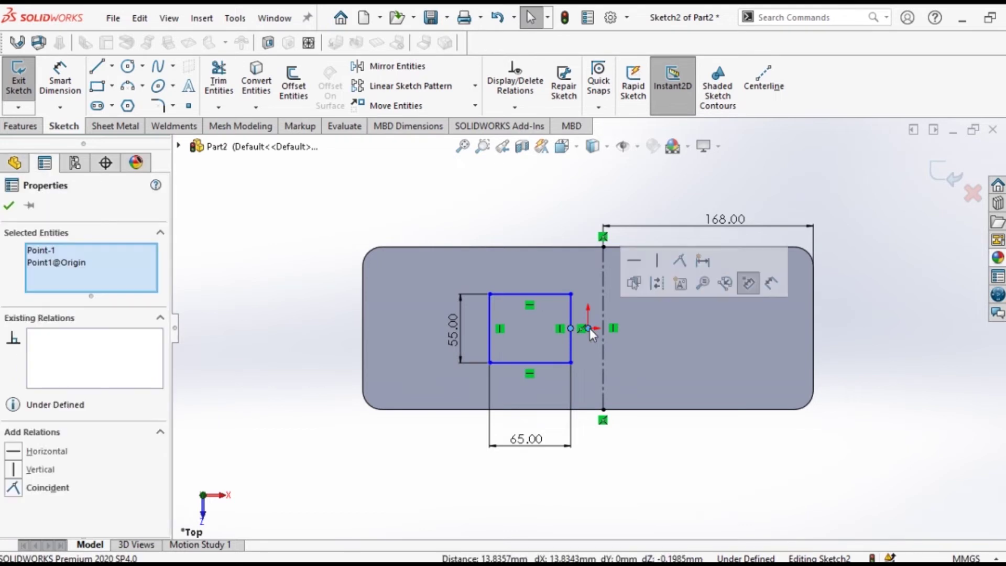
pyautogui.click(636, 260)
pyautogui.click(321, 238)
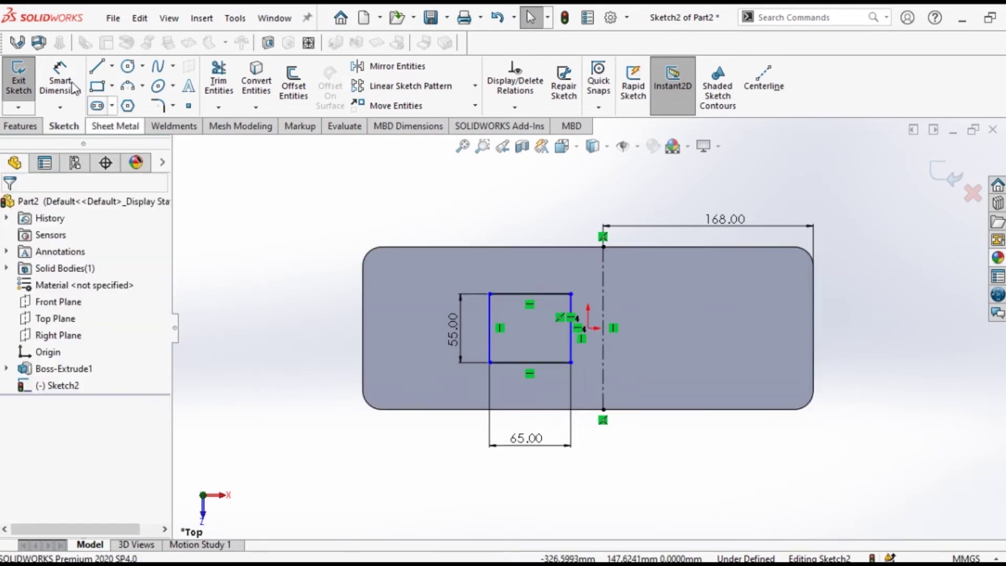
# - Dimension the gap between the rectangle's right side and the centerline as 15 mm
pyautogui.click(60, 82)
pyautogui.click(572, 338)
pyautogui.click(602, 338)
pyautogui.click(595, 210)
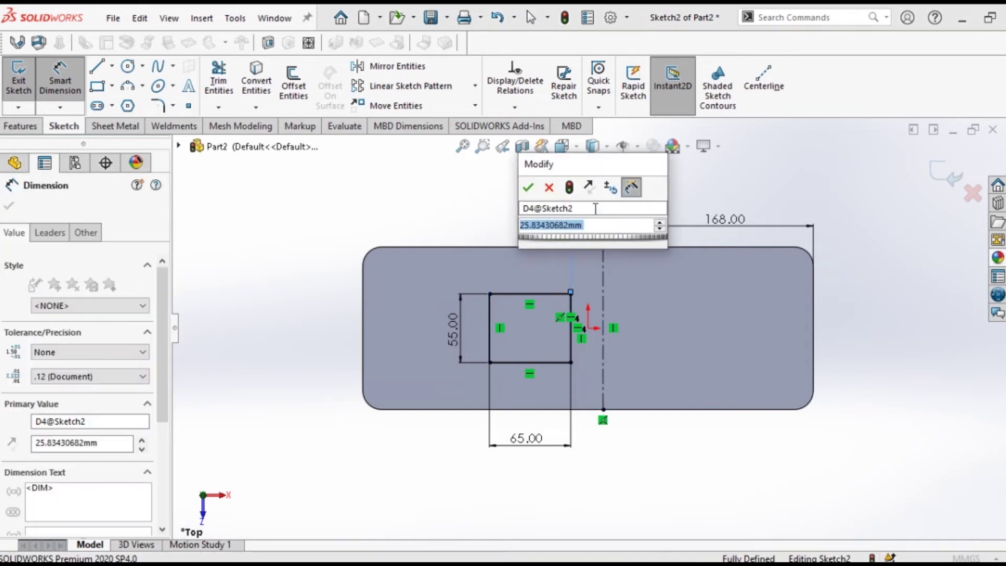
pyautogui.write('15')
pyautogui.press('Return')
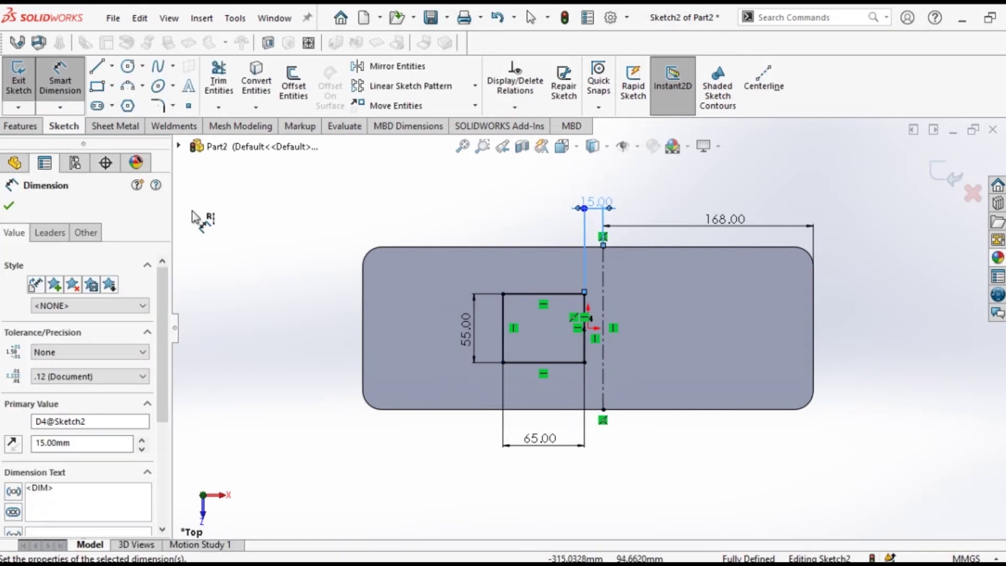
pyautogui.click(9, 207)
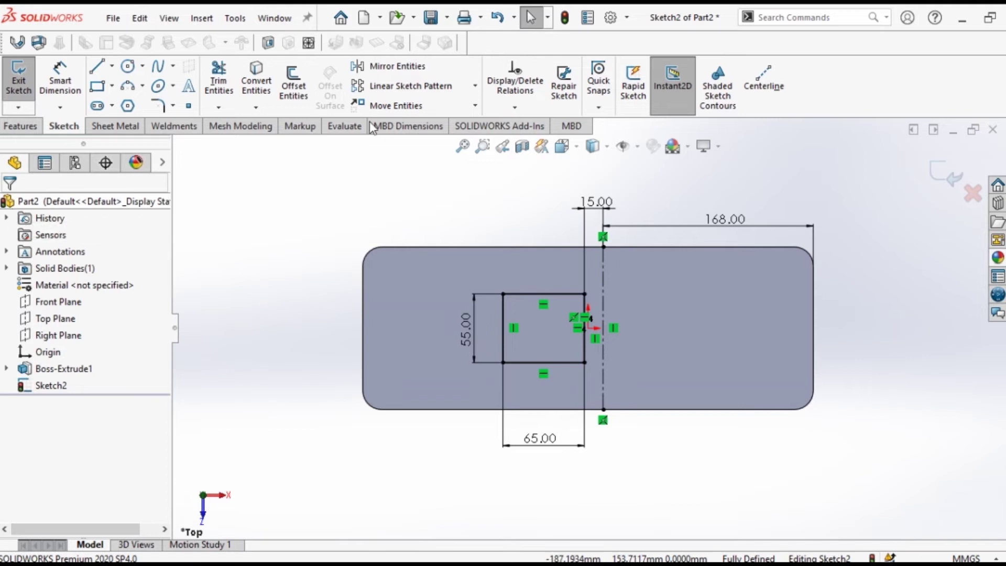
# - Mirror the four lines of the 65 x 55 mm rectangle about the vertical centerline
pyautogui.click(391, 66)
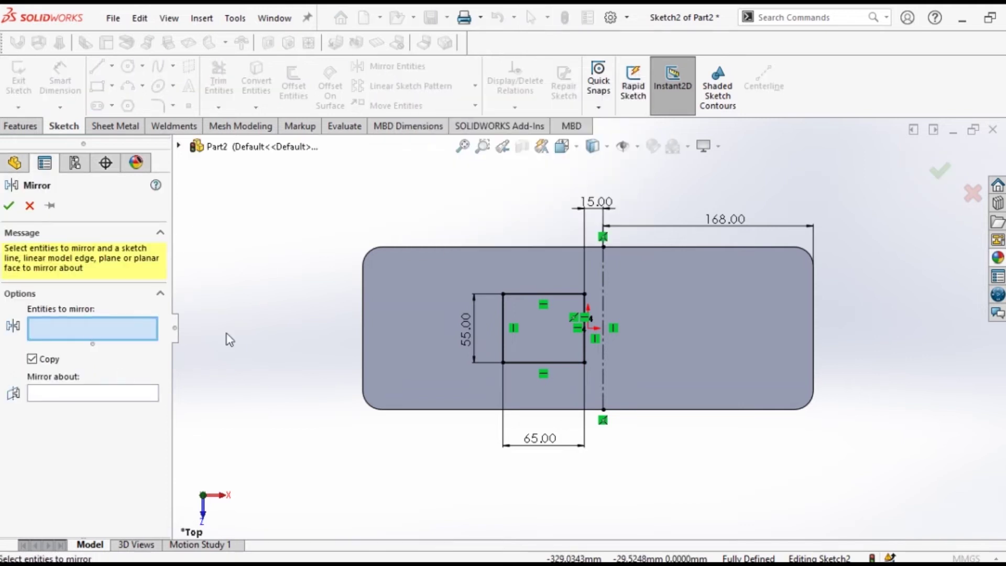
pyautogui.moveTo(591, 267); pyautogui.dragTo(499, 376)
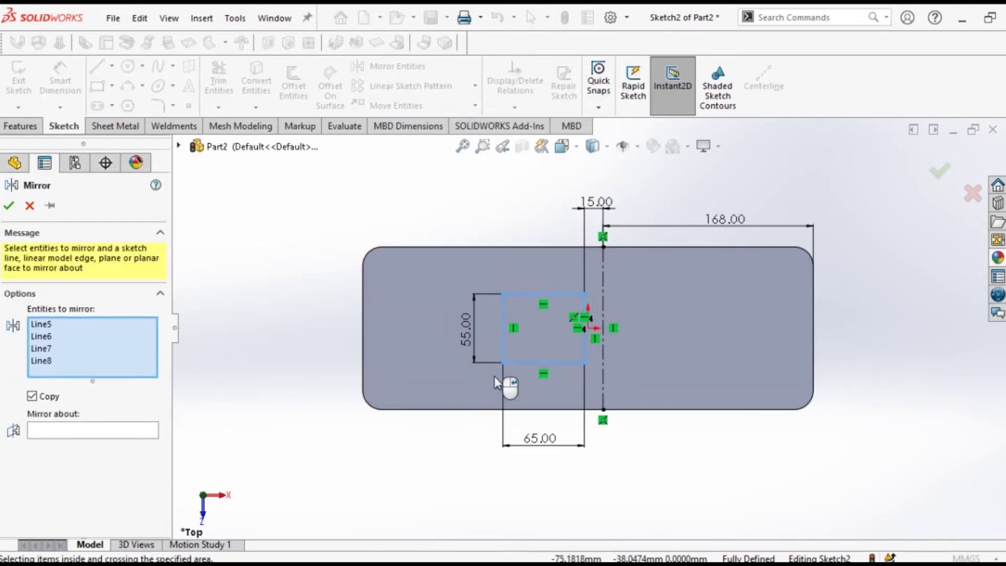
pyautogui.click(80, 429)
pyautogui.click(603, 277)
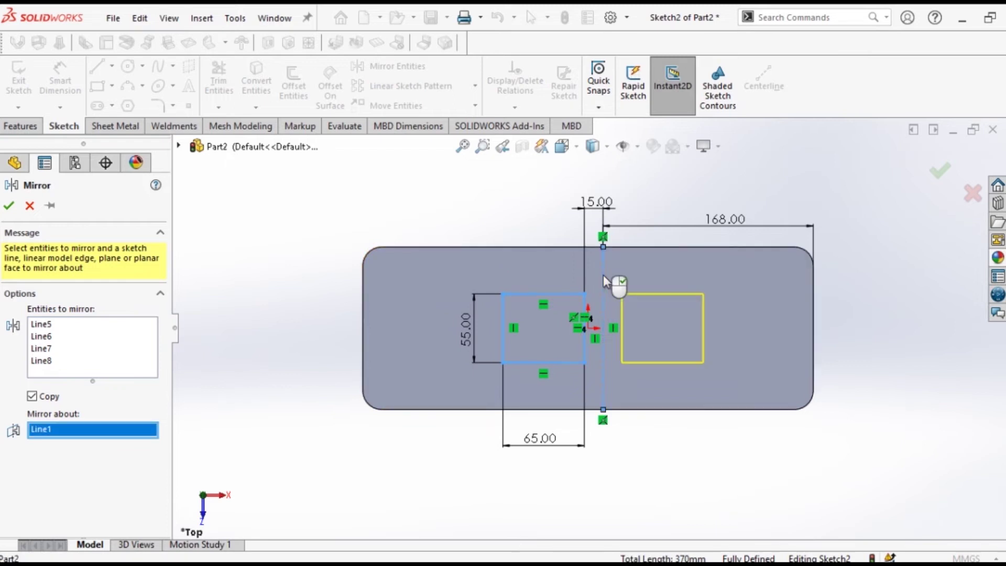
pyautogui.click(9, 206)
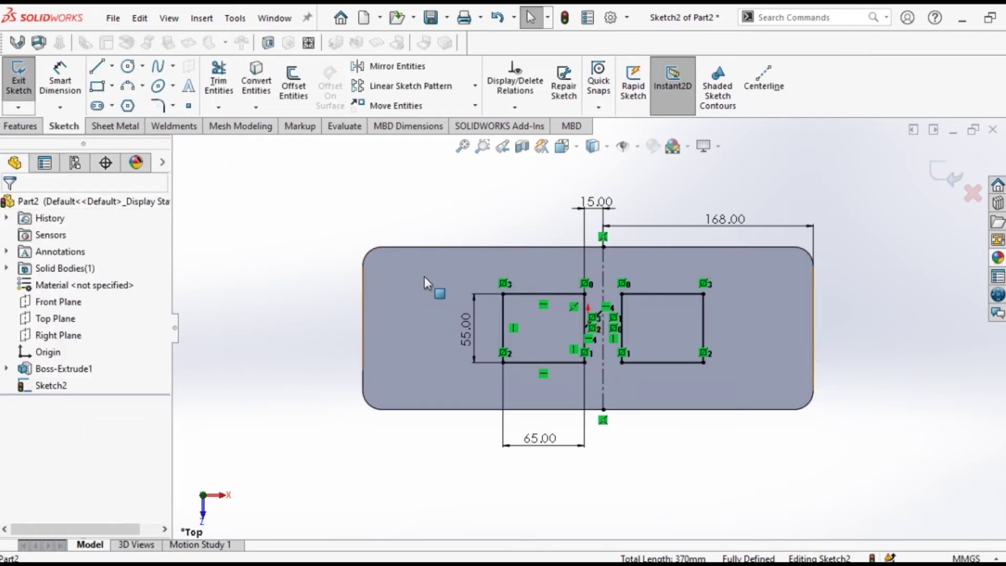
# - Extrude both rectangles 100 mm upward from the plate
pyautogui.click(18, 128)
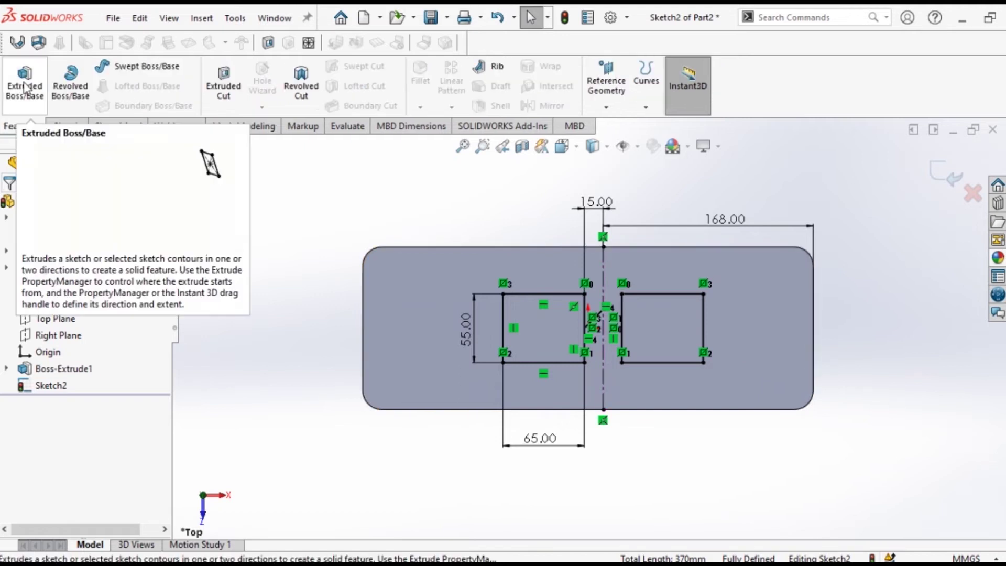
pyautogui.click(24, 83)
pyautogui.write('100')
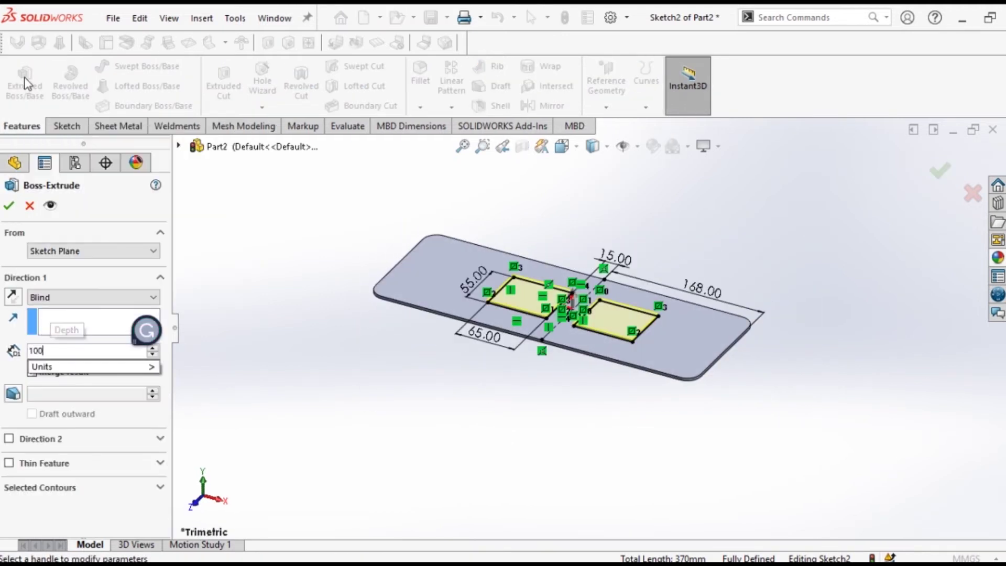
pyautogui.press('Return')
pyautogui.click(9, 207)
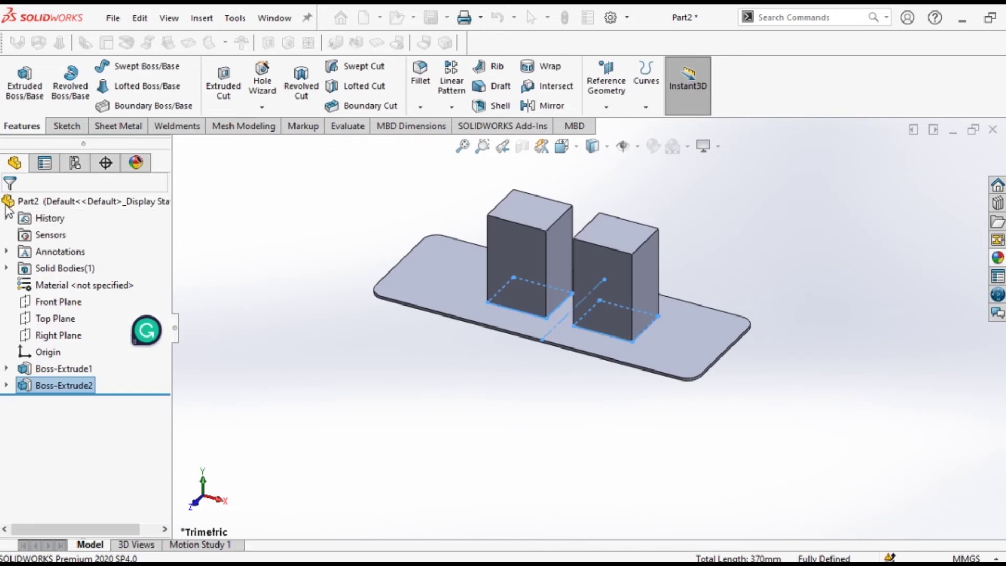
# - Start a sketch on the plate's upper face and draw a small upright rectangle about 9 mm wide near its upper-right corner
pyautogui.click(690, 347)
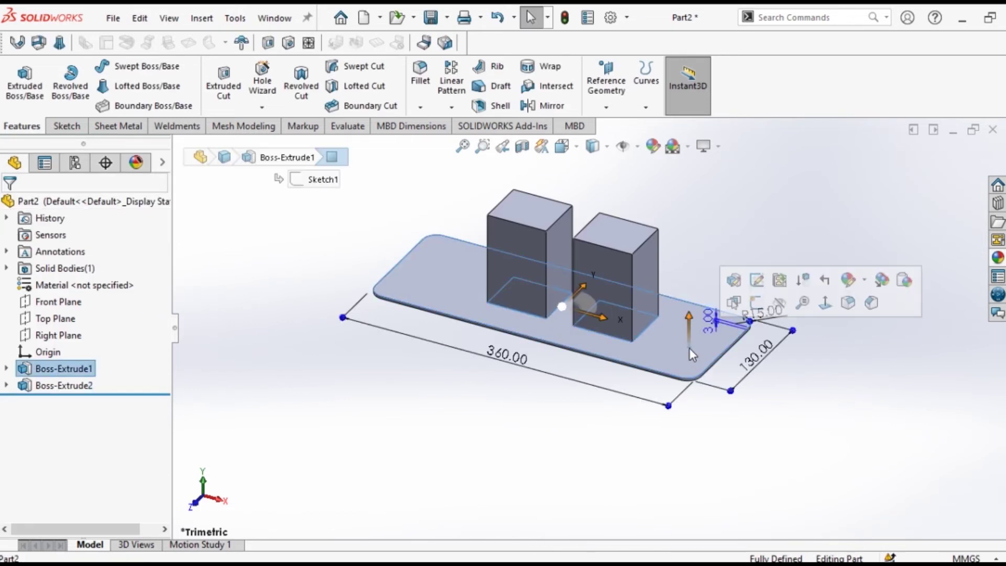
pyautogui.click(755, 303)
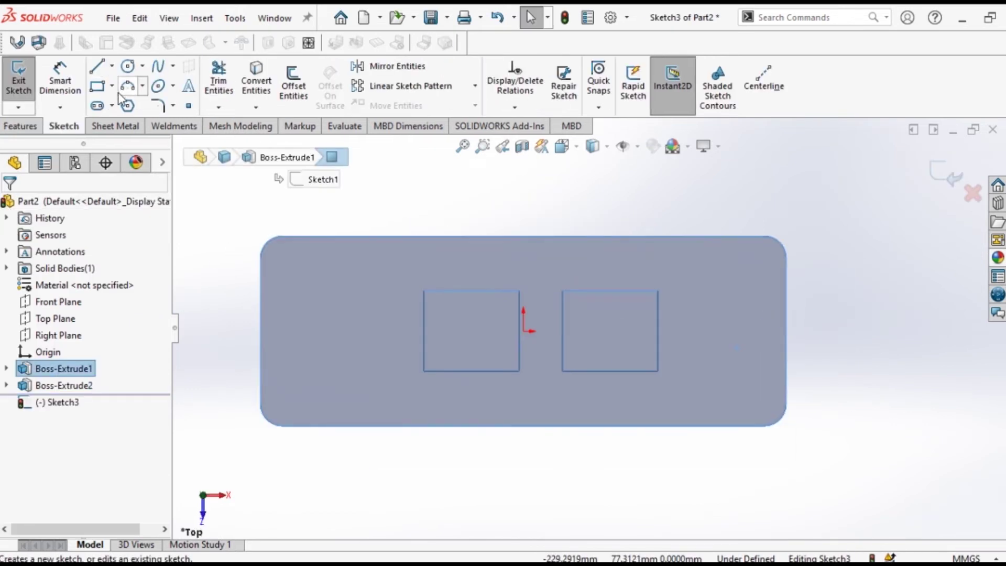
pyautogui.click(97, 87)
pyautogui.moveTo(747, 262)
pyautogui.mouseDown()
pyautogui.moveTo(758, 300)
pyautogui.moveTo(761, 288)
pyautogui.mouseUp()
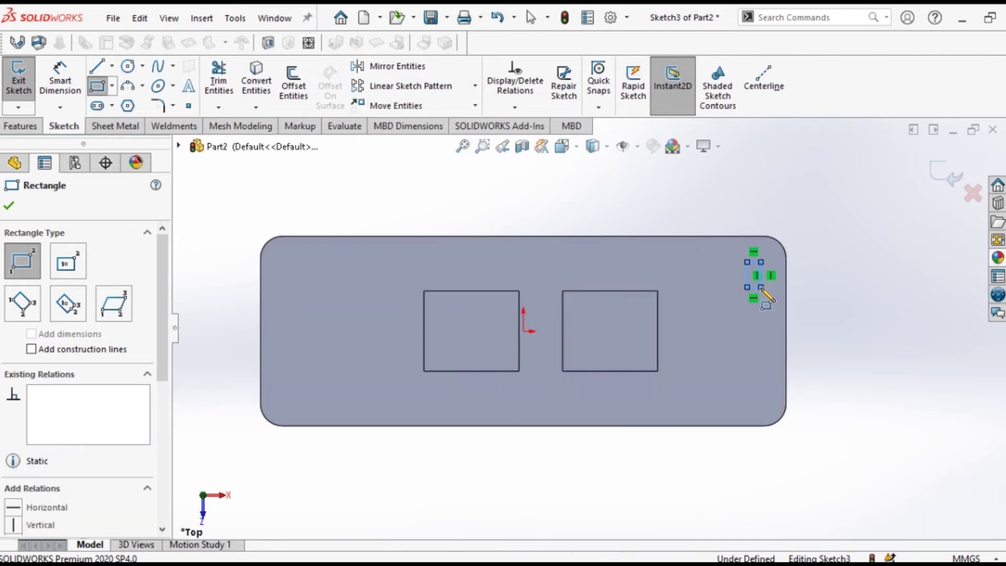
# - Dimension the small corner rectangle's width as 10 mm
pyautogui.scroll(-2, 838, 227)
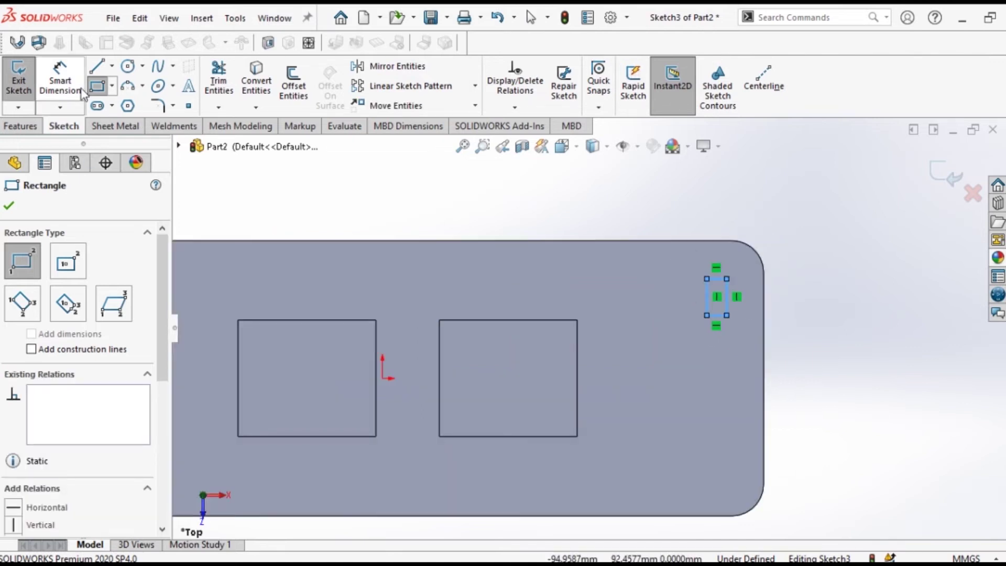
pyautogui.click(60, 79)
pyautogui.click(719, 319)
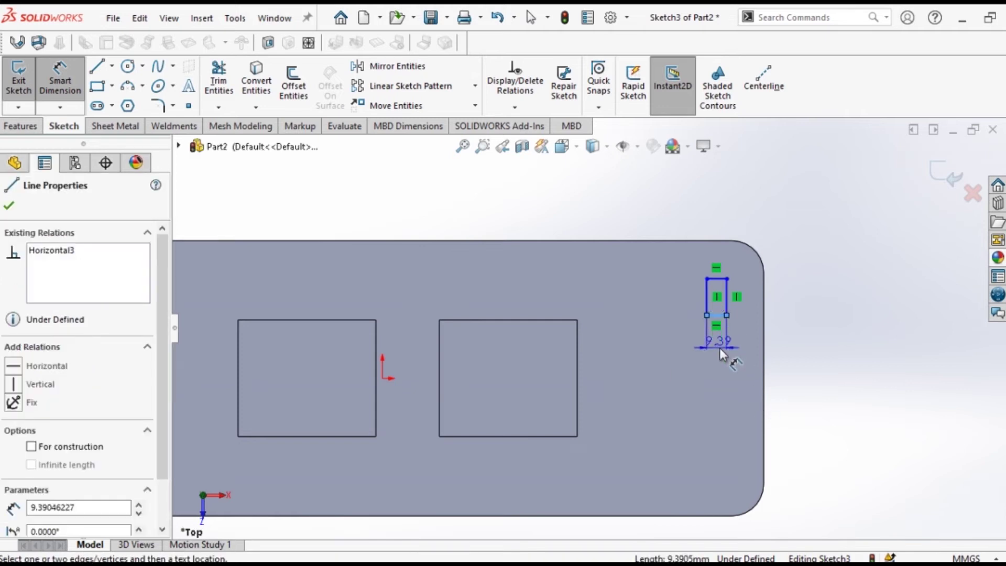
pyautogui.click(719, 347)
pyautogui.write('1')
pyautogui.press('BackSpace')
pyautogui.write('5')
pyautogui.press('BackSpace')
pyautogui.write('10')
pyautogui.press('Return')
# - Dimension the small corner rectangle's height as 15 mm
pyautogui.scroll(-2, 734, 299)
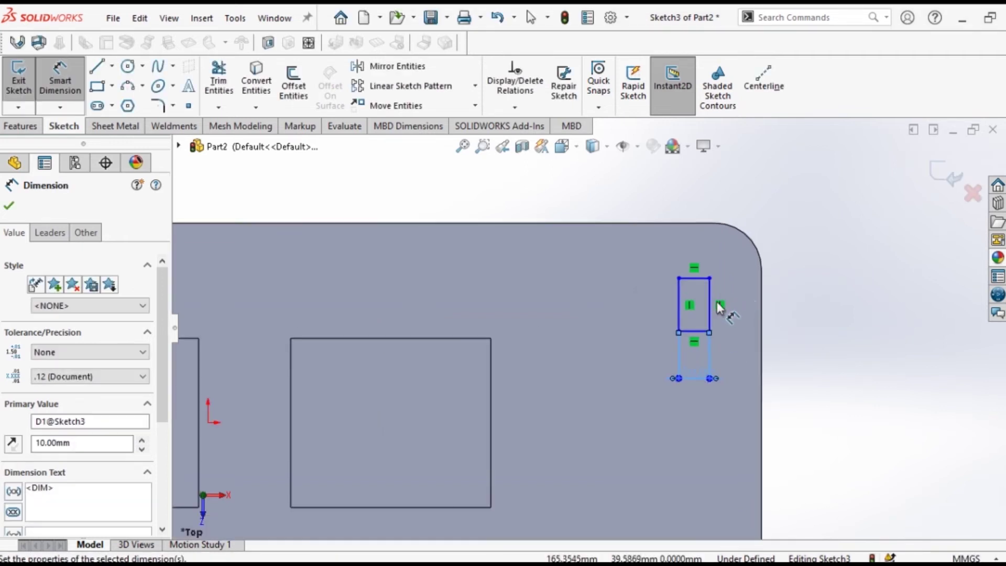
pyautogui.click(727, 293)
pyautogui.click(731, 301)
pyautogui.write('15')
pyautogui.press('Return')
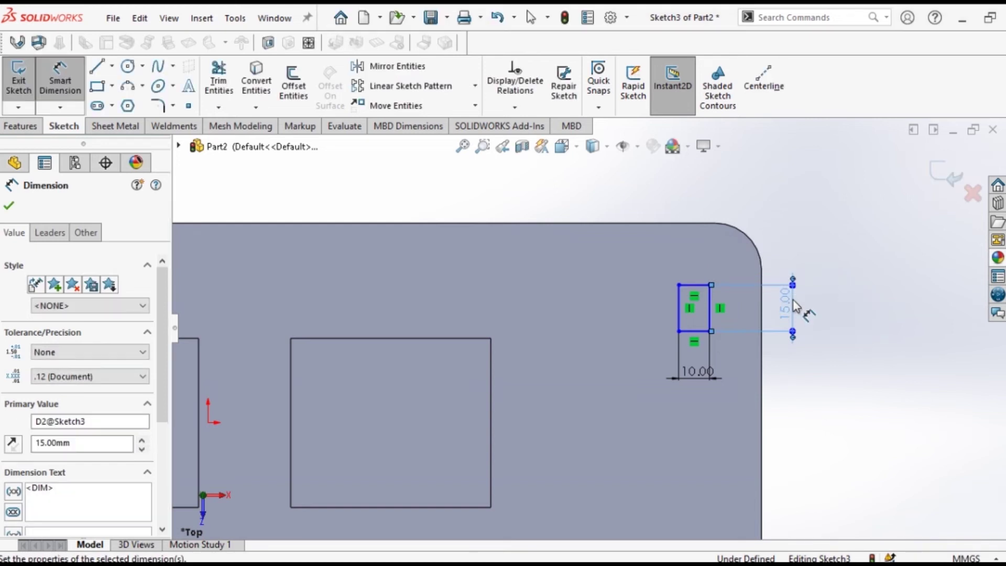
# - Dimension the distance from the small rectangle's left side to the plate's right edge as 30 mm
pyautogui.click(679, 310)
pyautogui.click(762, 299)
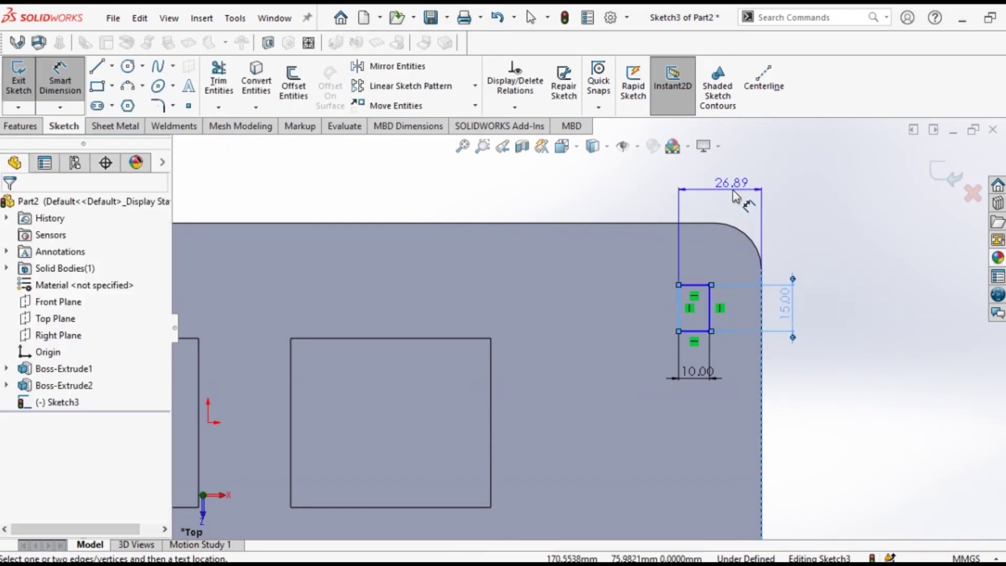
pyautogui.click(733, 195)
pyautogui.write('30')
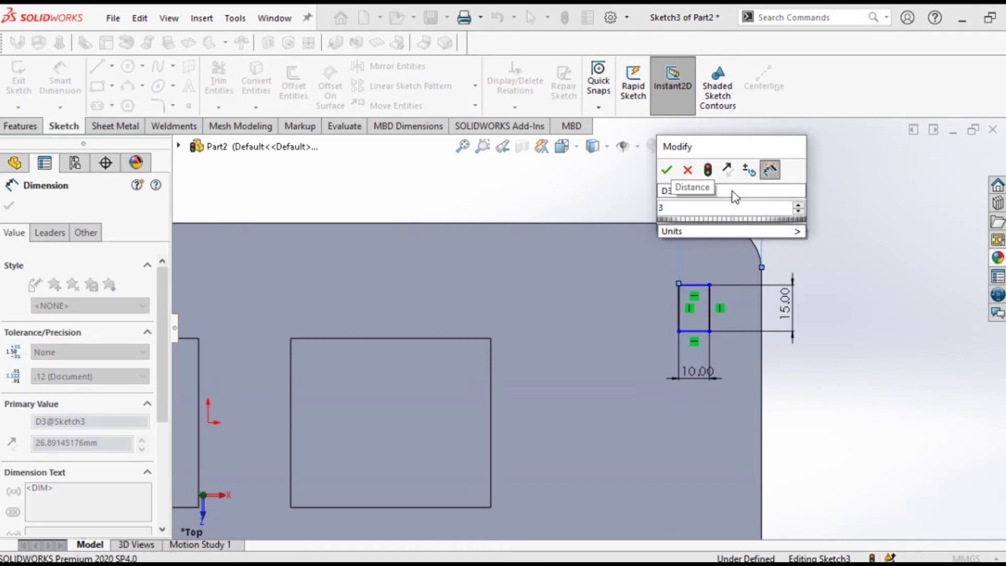
pyautogui.press('Return')
pyautogui.press('Escape')
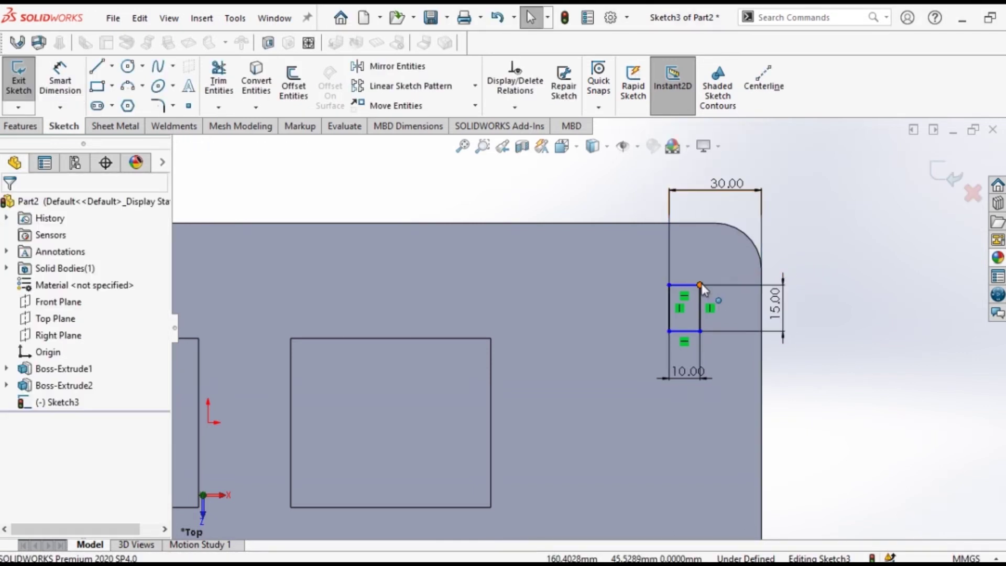
# - Make the small rectangle's upper-right corner coincident with the plate's upper long edge
pyautogui.click(701, 284)
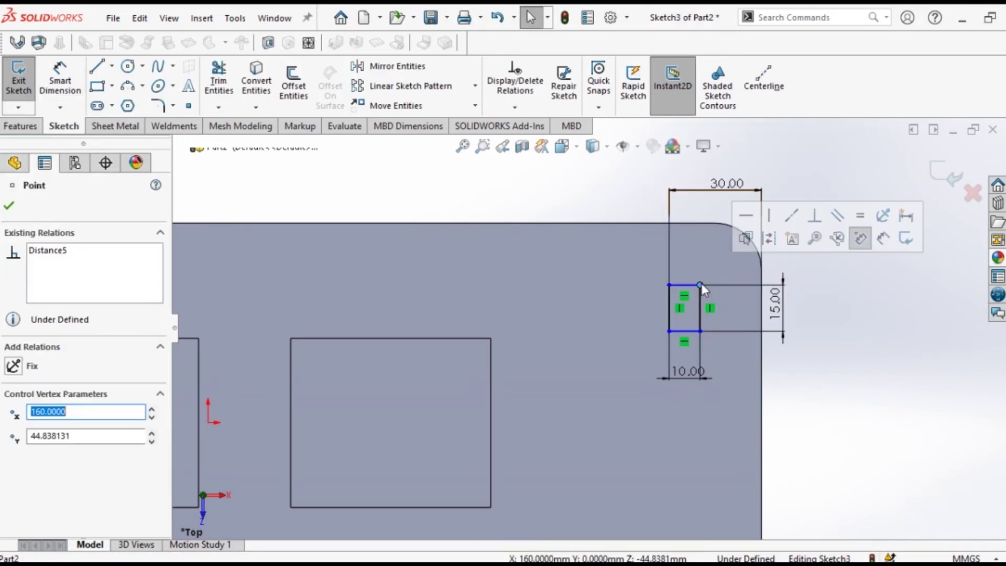
pyautogui.keyDown('ctrl'); pyautogui.click(699, 225); pyautogui.keyUp('ctrl')
pyautogui.click(775, 167)
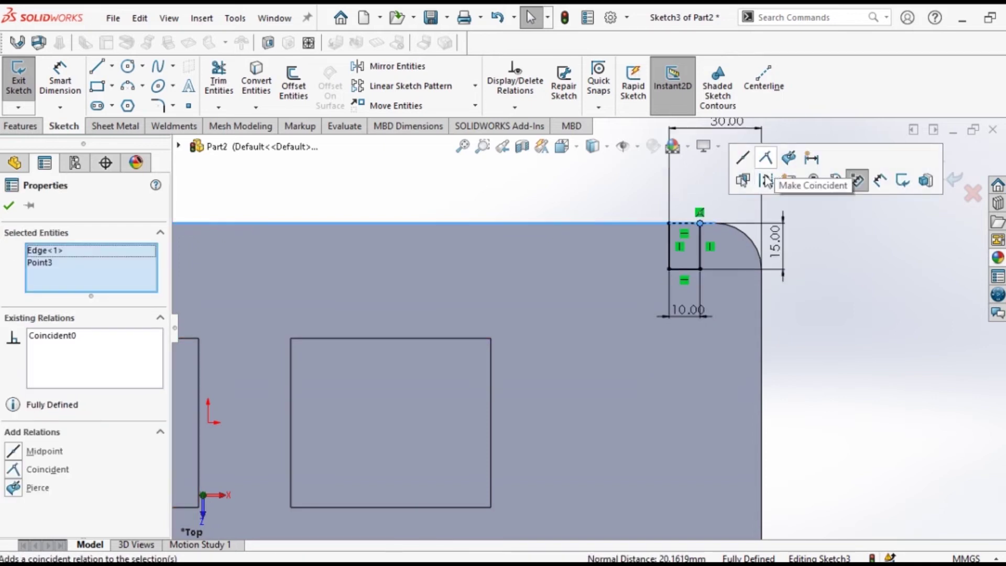
pyautogui.click(807, 299)
pyautogui.scroll(5, 834, 312)
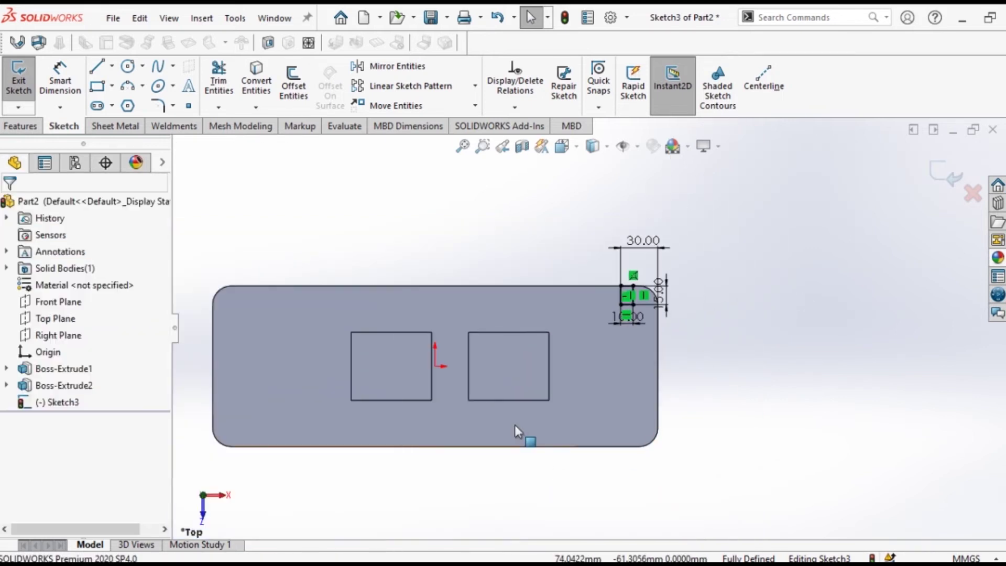
# - Draw a vertical centerline from the plate's upper edge midpoint to the origin and a horizontal one to the right block's outer side
pyautogui.scroll(-1, 465, 439)
pyautogui.scroll(1, 465, 439)
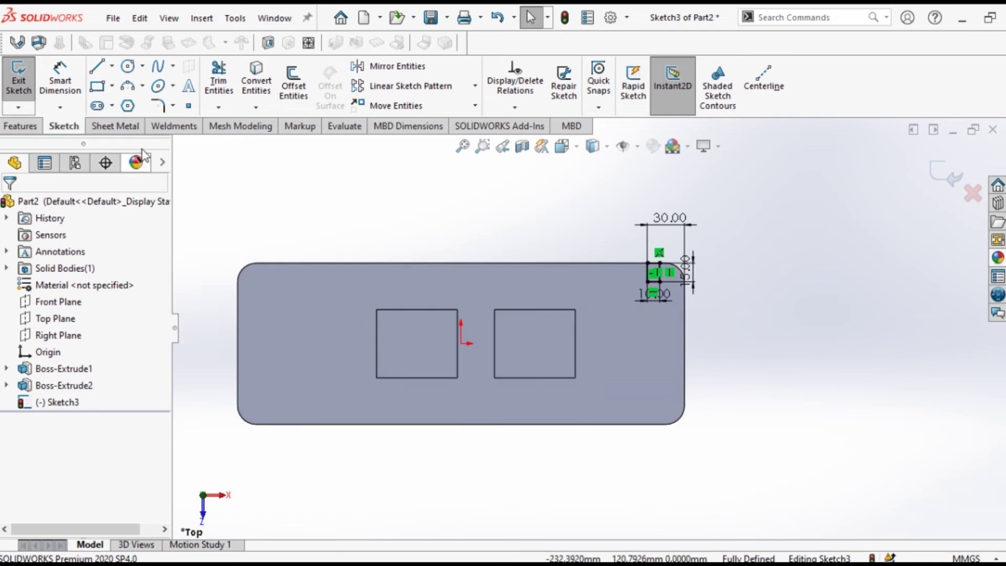
pyautogui.click(112, 66)
pyautogui.click(128, 103)
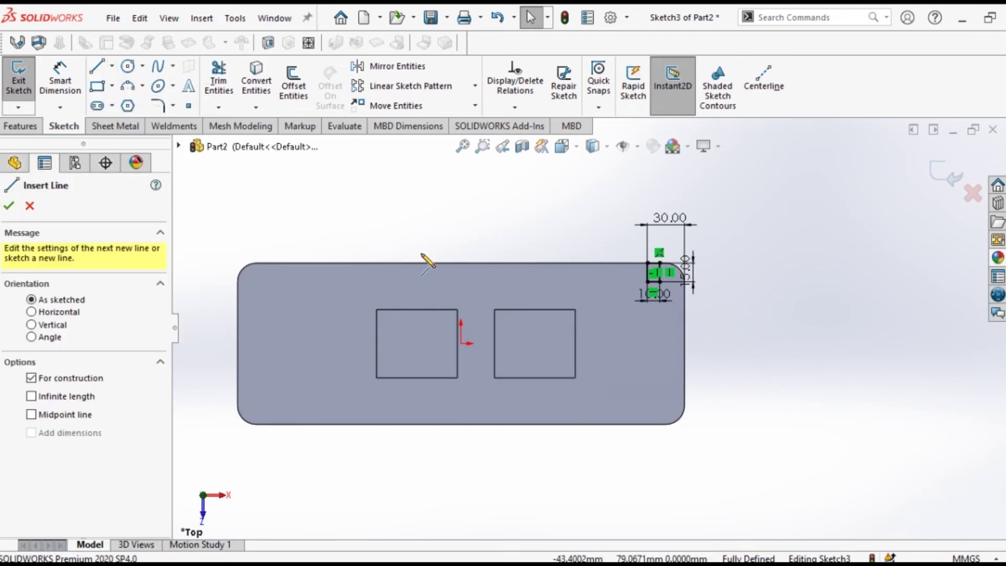
pyautogui.click(460, 262)
pyautogui.click(460, 344)
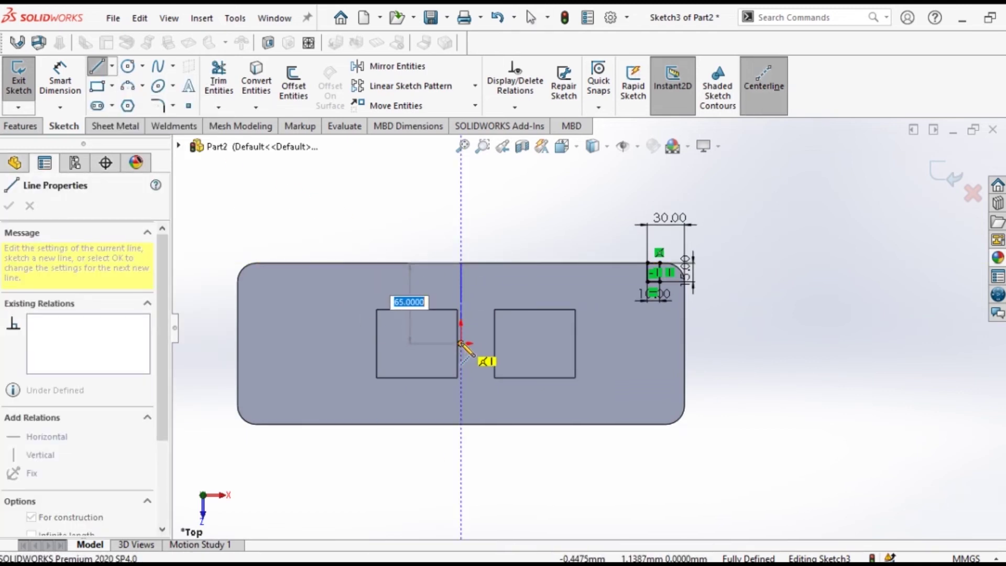
pyautogui.click(576, 344)
pyautogui.rightClick(575, 344)
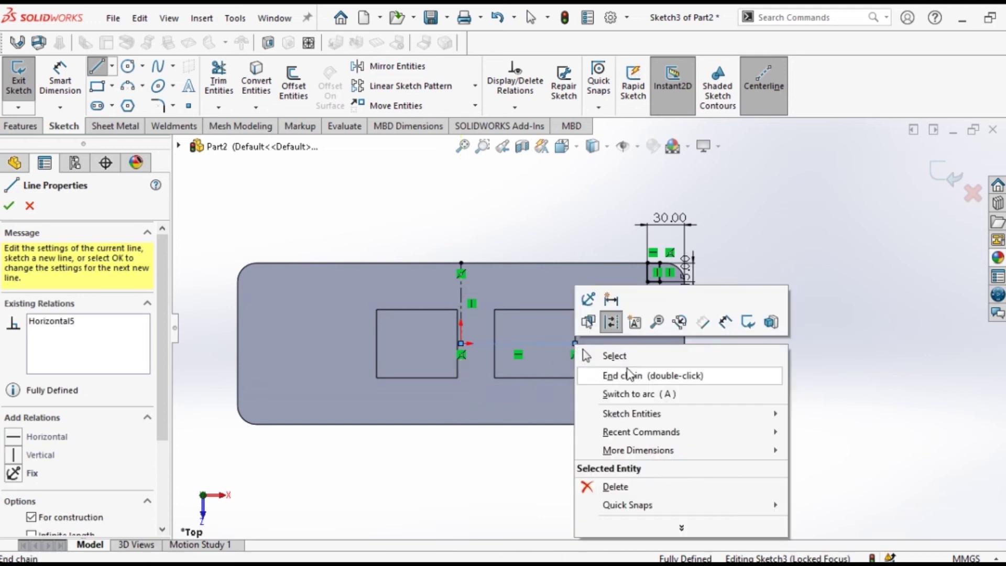
pyautogui.click(603, 355)
# - Mirror the four lines of the 10 x 15 mm rectangle about the vertical centerline
pyautogui.scroll(-1, 483, 223)
pyautogui.scroll(1, 484, 222)
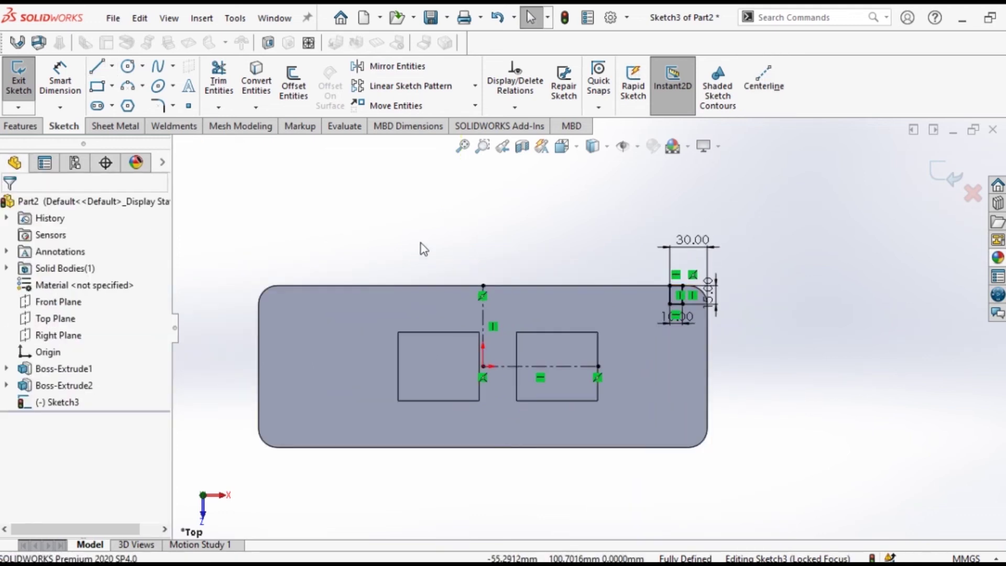
pyautogui.click(395, 68)
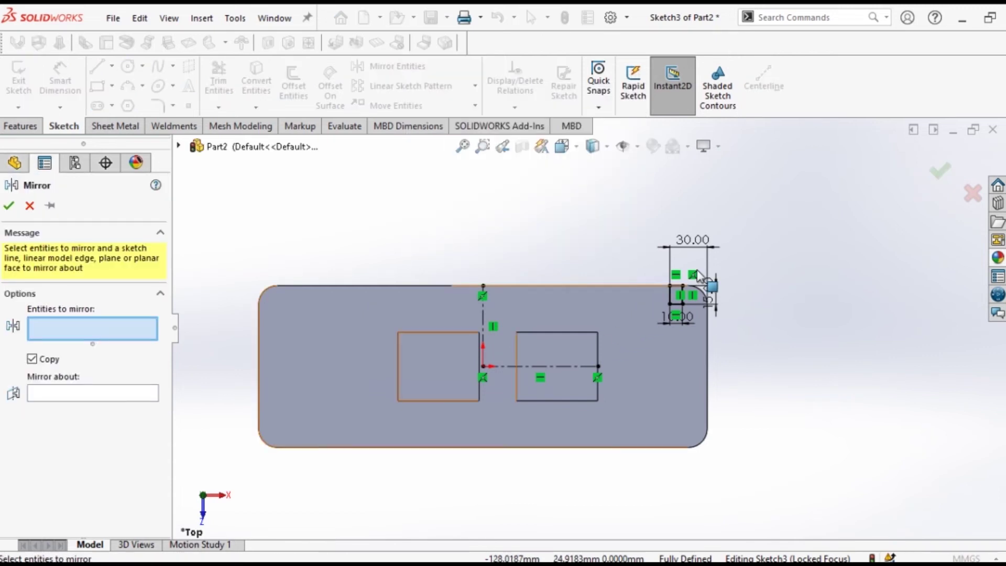
pyautogui.moveTo(668, 319); pyautogui.dragTo(670, 320)
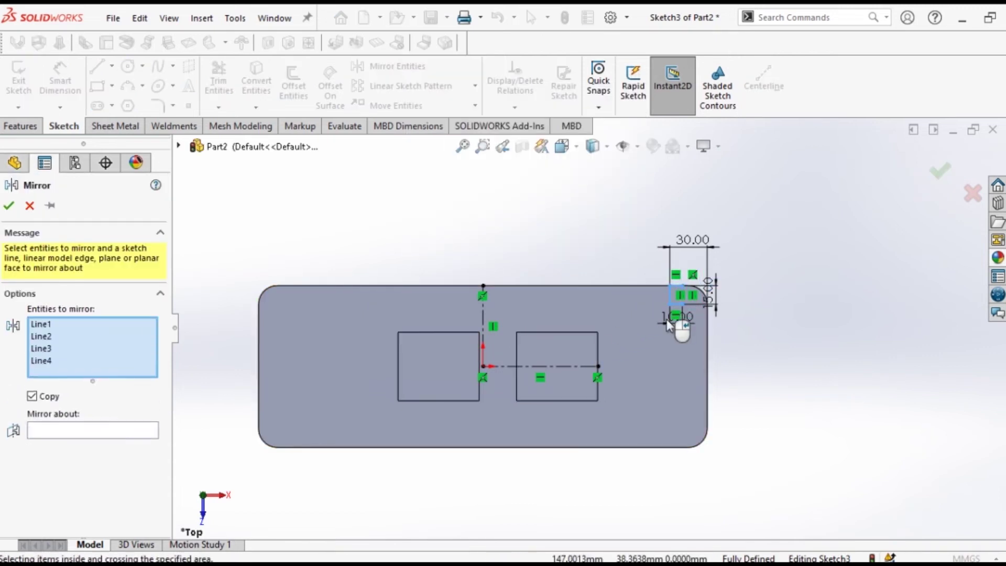
pyautogui.click(93, 431)
pyautogui.click(483, 309)
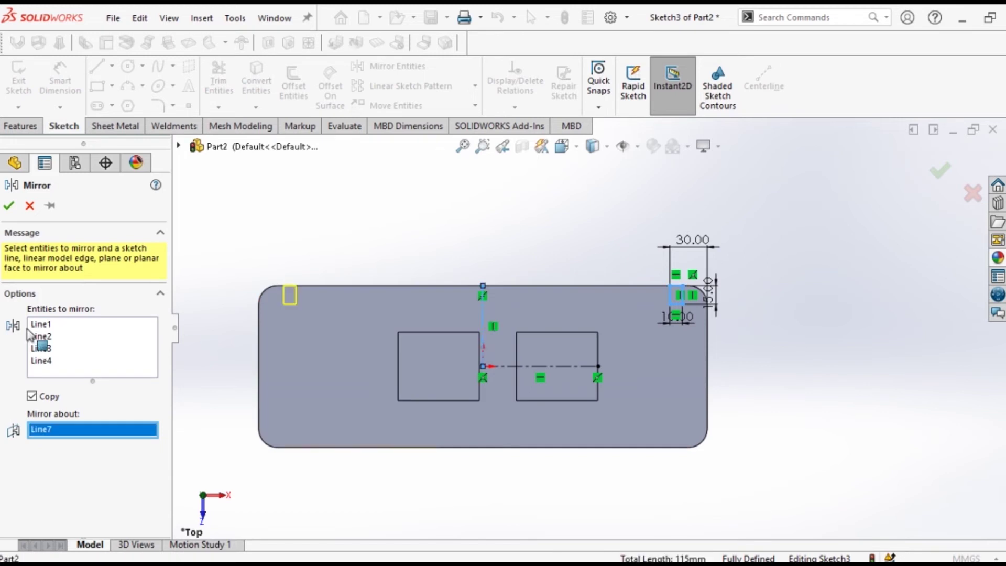
pyautogui.click(8, 205)
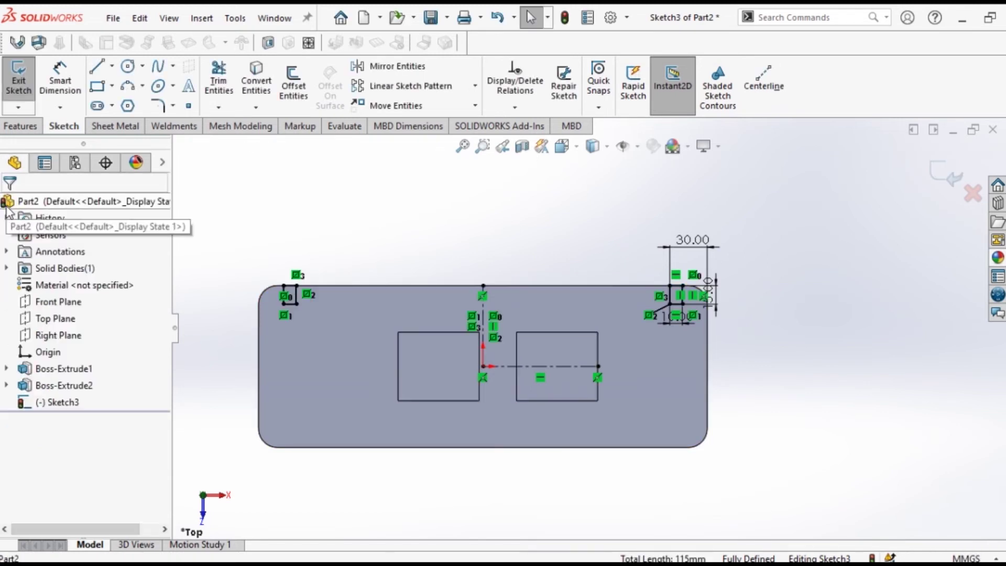
# - Mirror both small rectangles about the horizontal centerline to the plate's lower edge
pyautogui.click(397, 65)
pyautogui.moveTo(276, 318); pyautogui.dragTo(277, 317)
pyautogui.moveTo(674, 270); pyautogui.dragTo(647, 314)
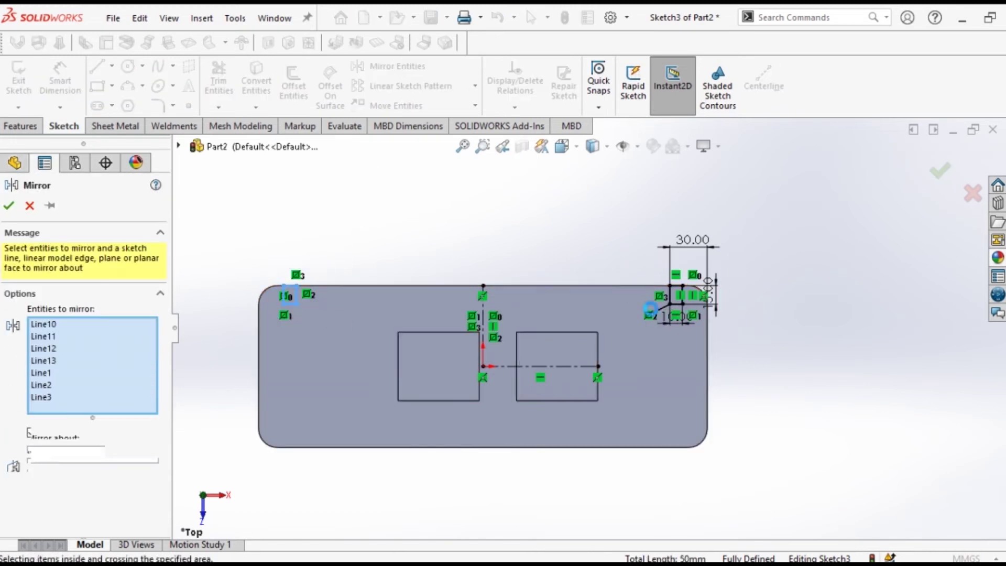
pyautogui.click(79, 480)
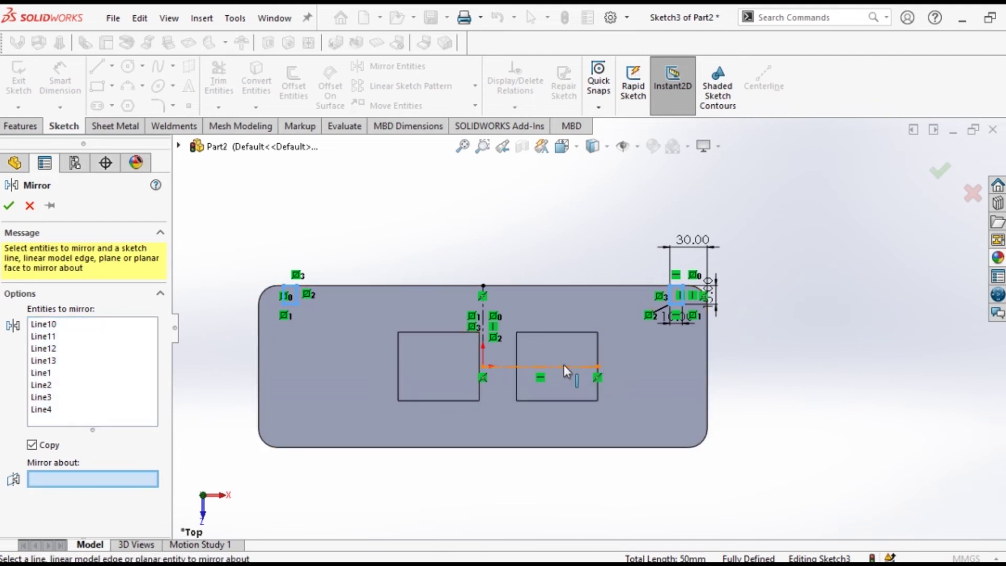
pyautogui.click(564, 366)
pyautogui.click(9, 206)
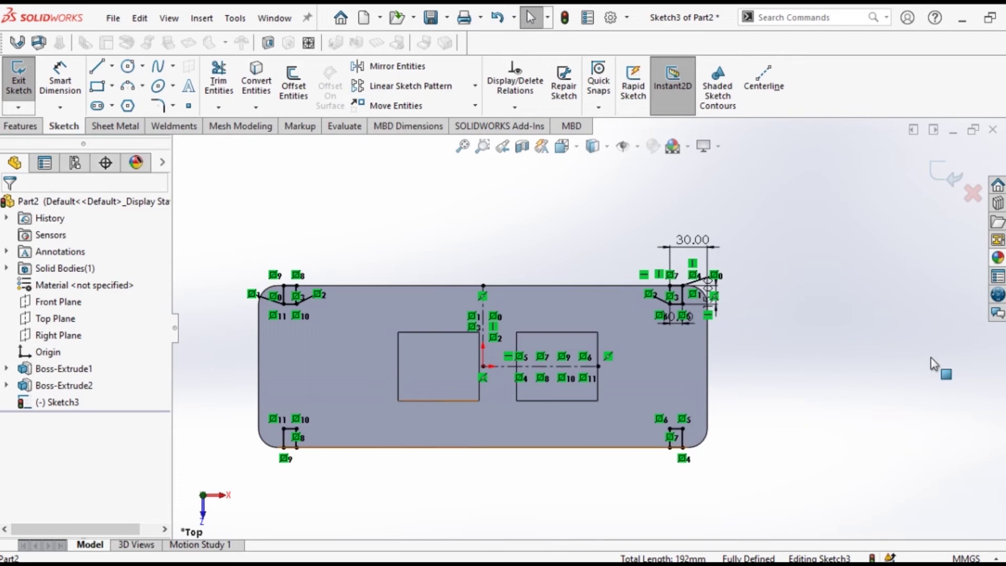
# - Extrude the four small edge rectangles 15 mm upward from the plate
pyautogui.click(20, 128)
pyautogui.click(22, 89)
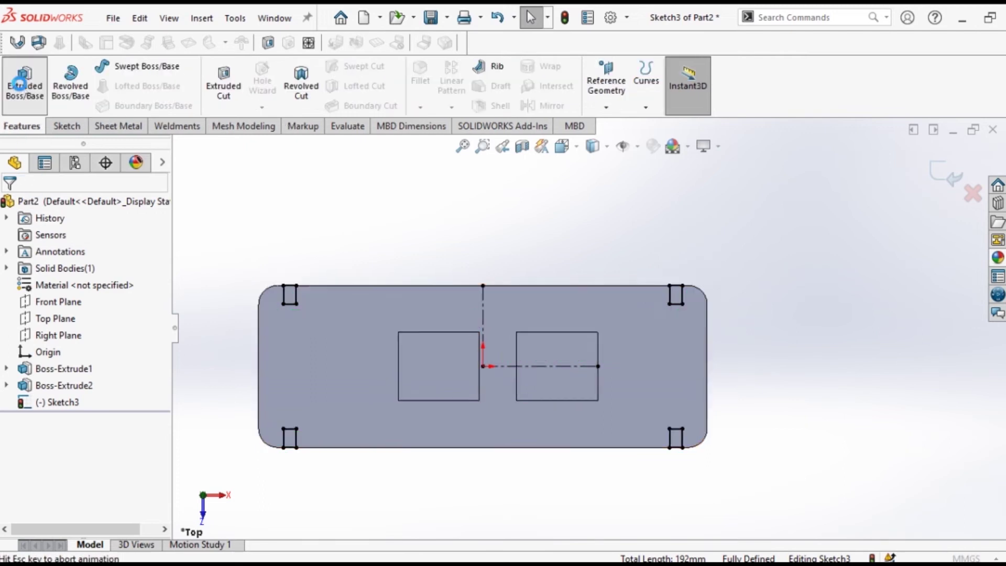
pyautogui.write('15')
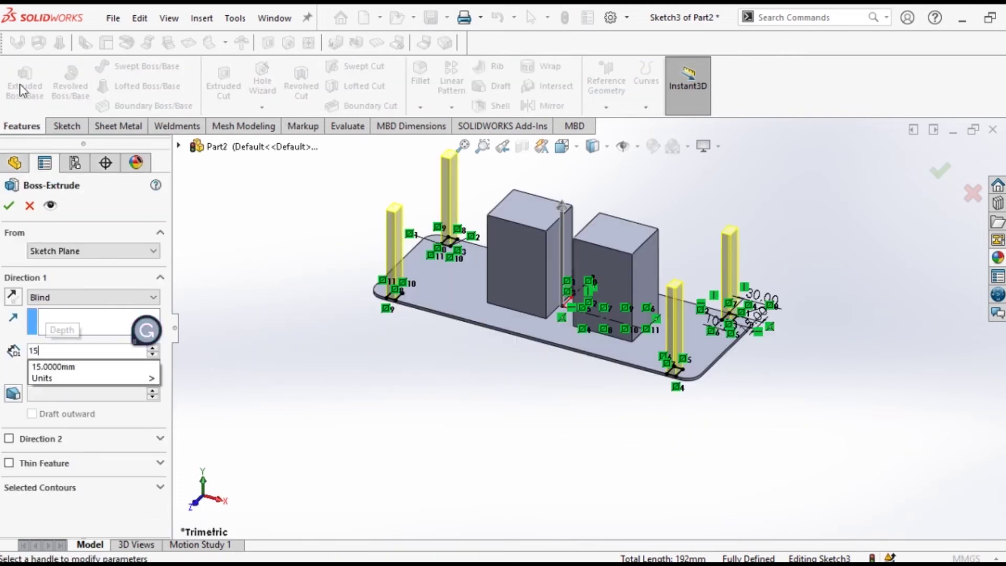
pyautogui.press('Return')
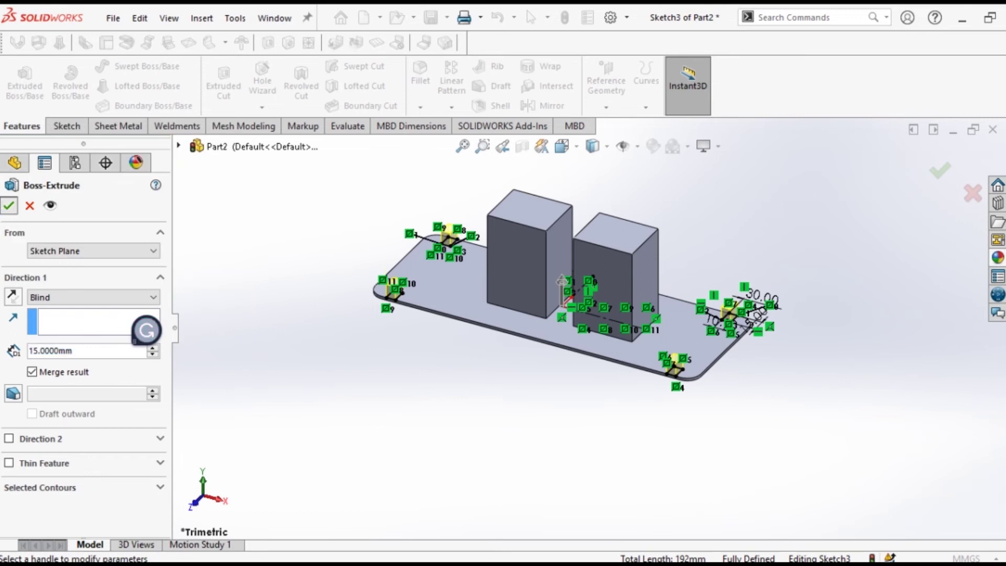
pyautogui.click(8, 206)
pyautogui.click(765, 433)
pyautogui.scroll(-1, 764, 433)
pyautogui.scroll(1, 764, 433)
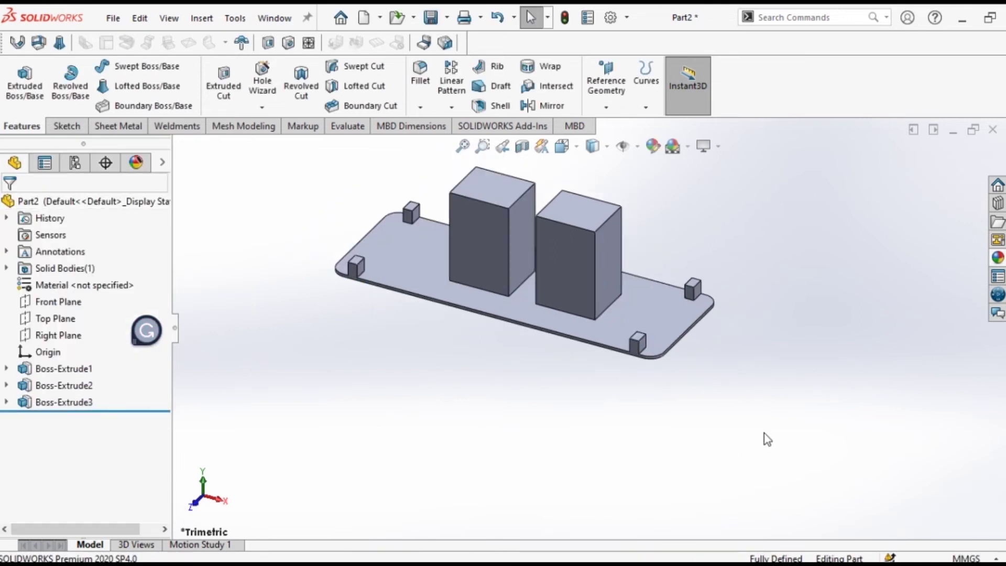
# - Set the whole part's appearance color to black
pyautogui.click(137, 163)
pyautogui.click(95, 388)
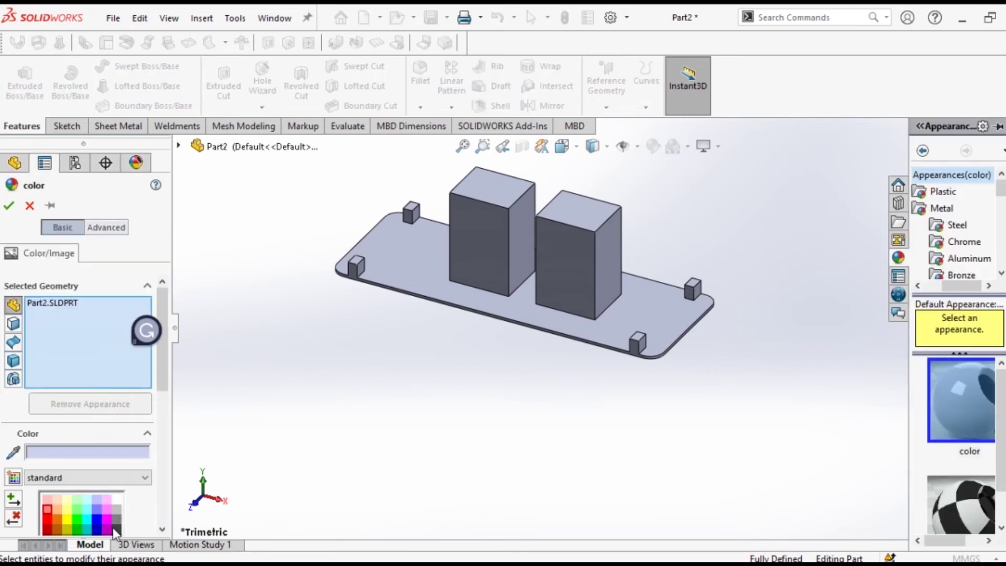
pyautogui.scroll(-3, 112, 527)
pyautogui.click(118, 402)
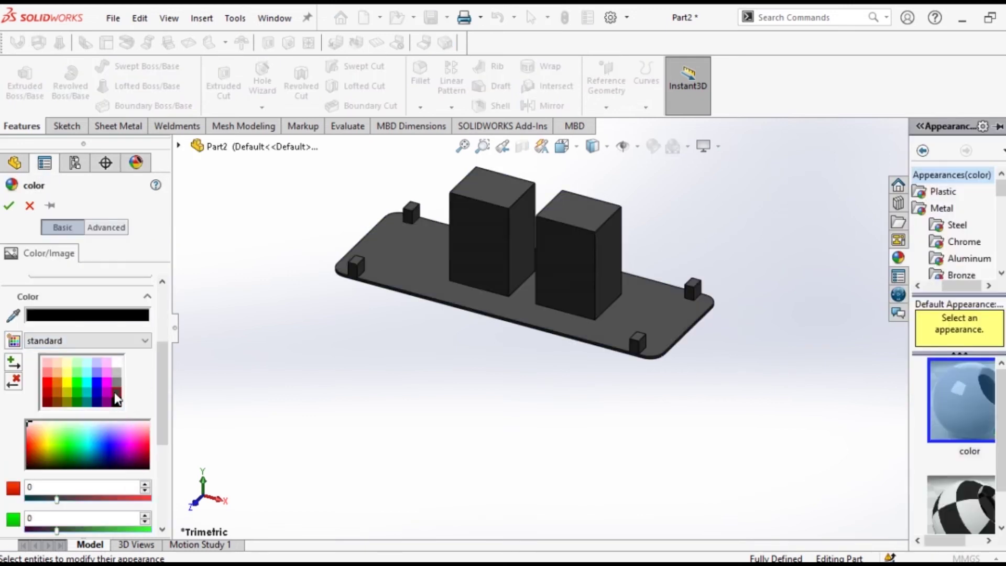
pyautogui.click(10, 206)
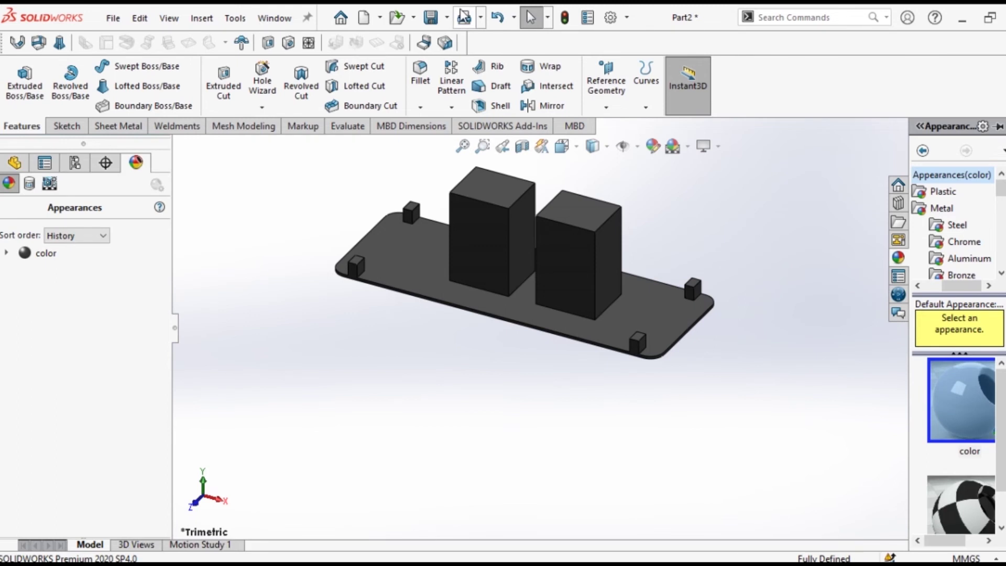
# - Save the part as "attachment" in the New folder directory
pyautogui.click(430, 17)
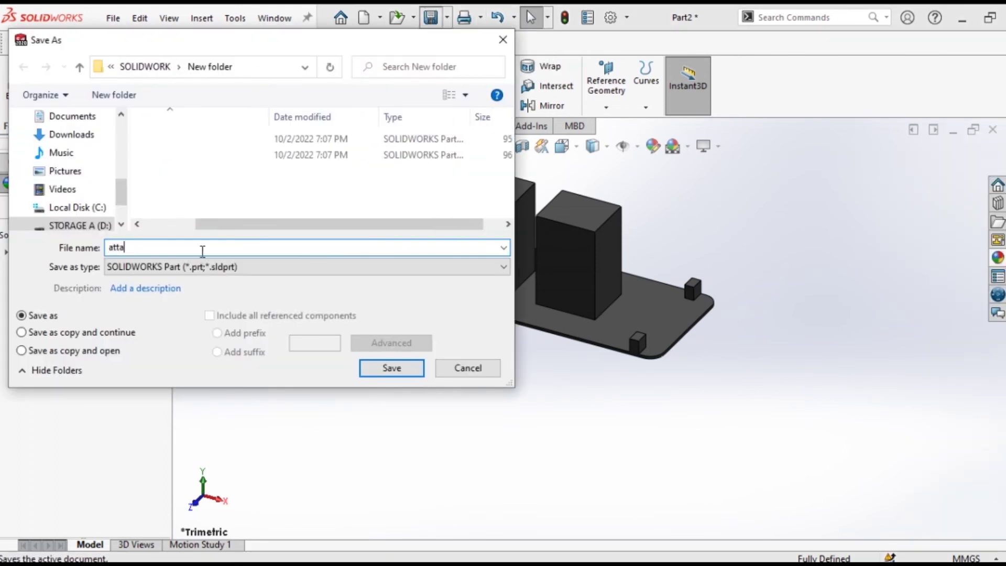
pyautogui.click(407, 370)
pyautogui.scroll(3, 473, 413)
pyautogui.scroll(-1, 734, 276)
# - Start a new assembly document
pyautogui.click(363, 17)
pyautogui.click(436, 202)
pyautogui.click(527, 424)
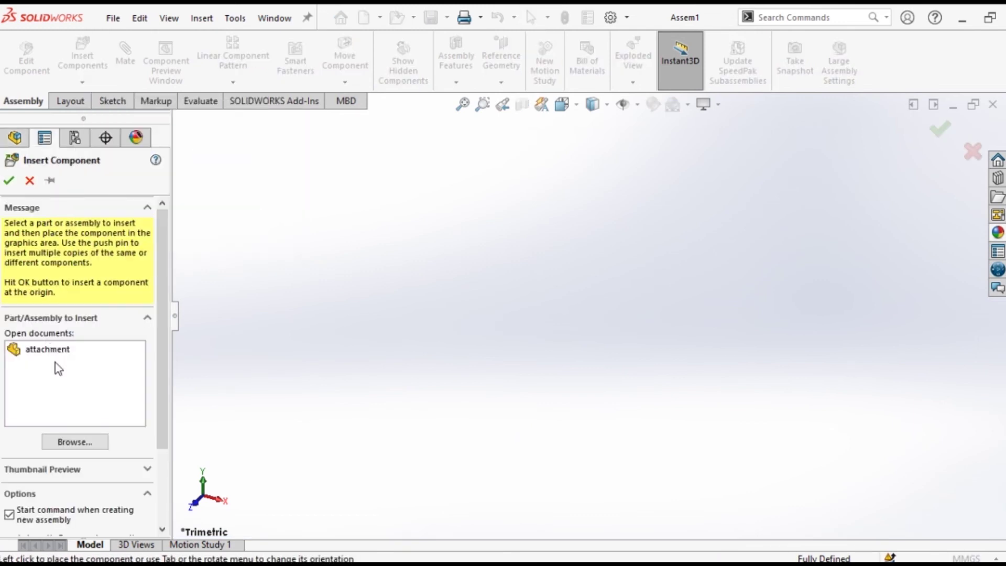
# - Insert the attachment and base parts from New folder, placing the base behind the attachment
pyautogui.click(82, 447)
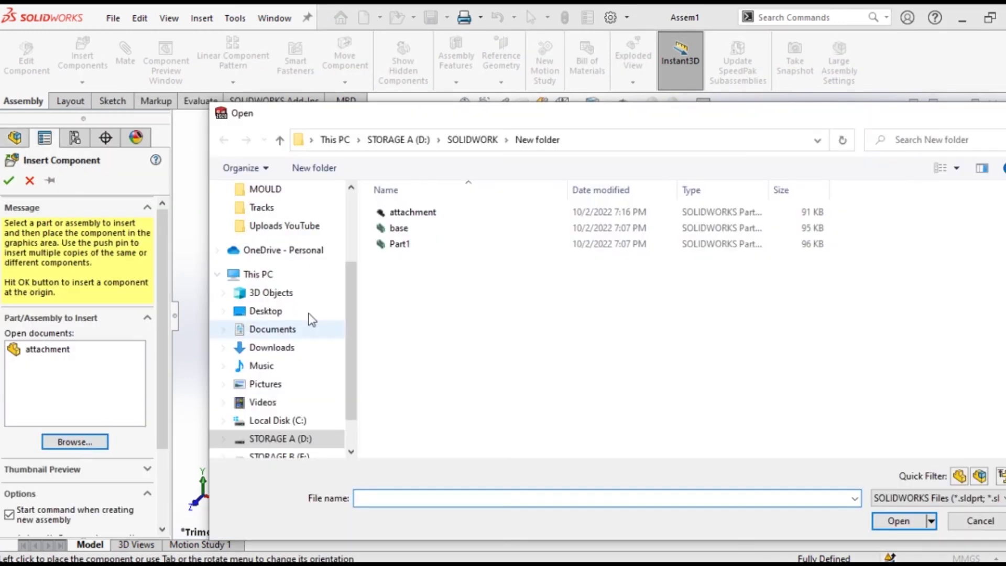
pyautogui.click(423, 229)
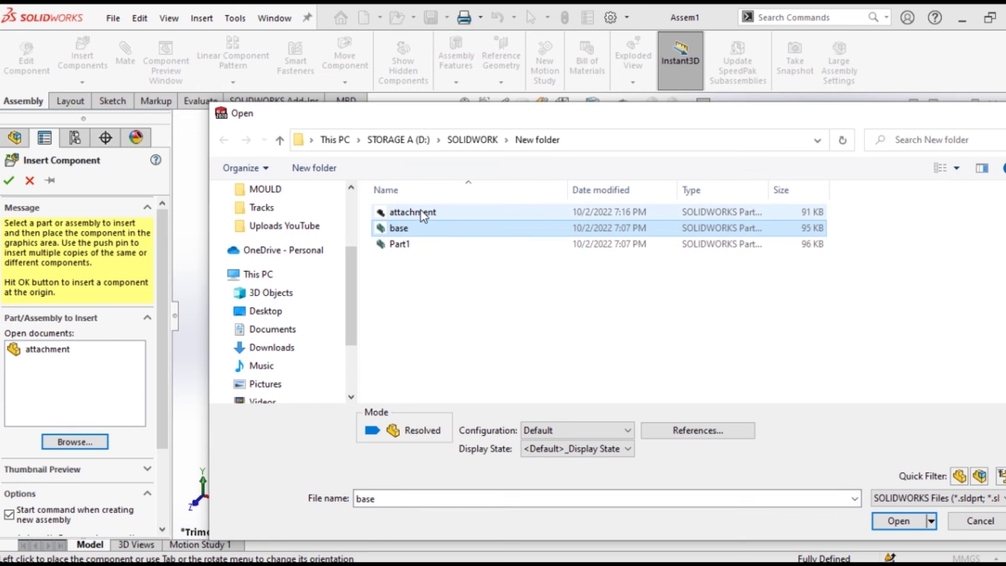
pyautogui.keyDown('ctrl'); pyautogui.click(415, 212); pyautogui.keyUp('ctrl')
pyautogui.click(897, 521)
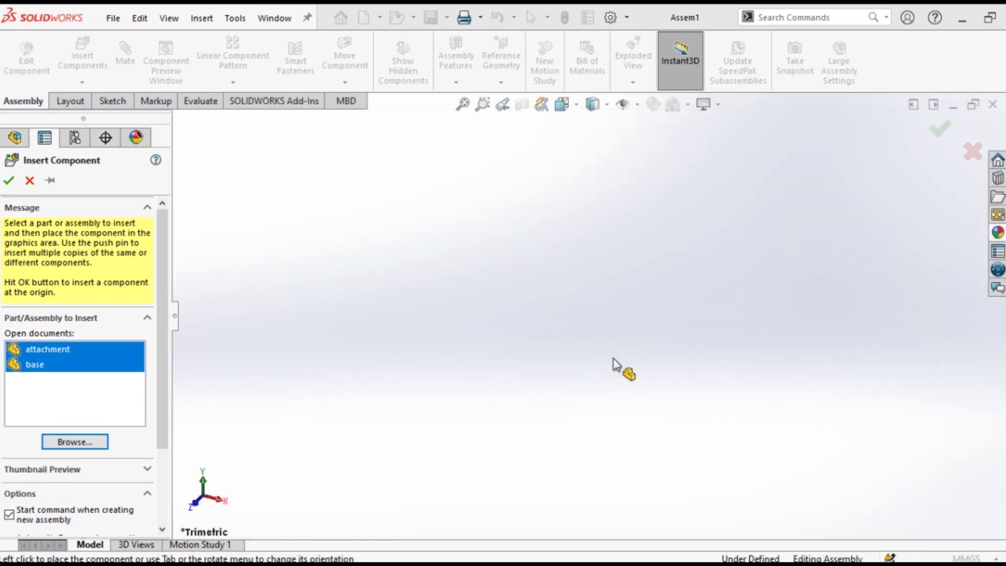
pyautogui.scroll(3, 537, 313)
pyautogui.click(521, 348)
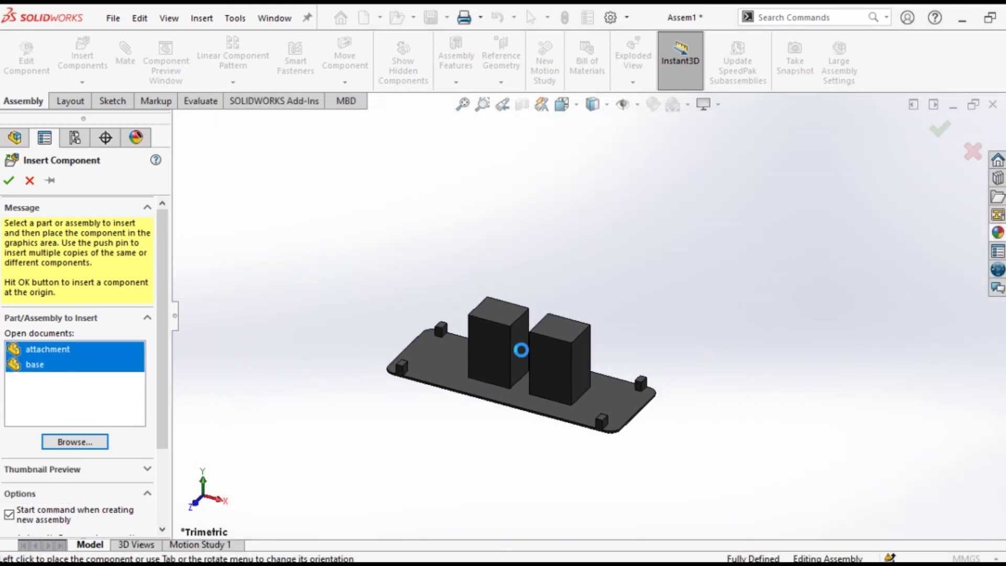
pyautogui.click(415, 278)
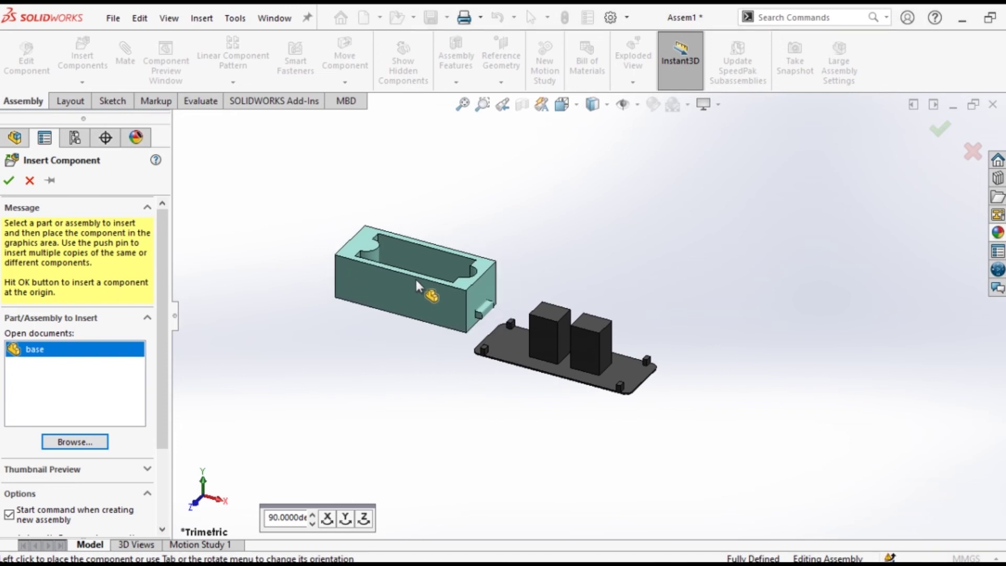
# - Float the fixed attachment component so that it can move
pyautogui.rightClick(557, 370)
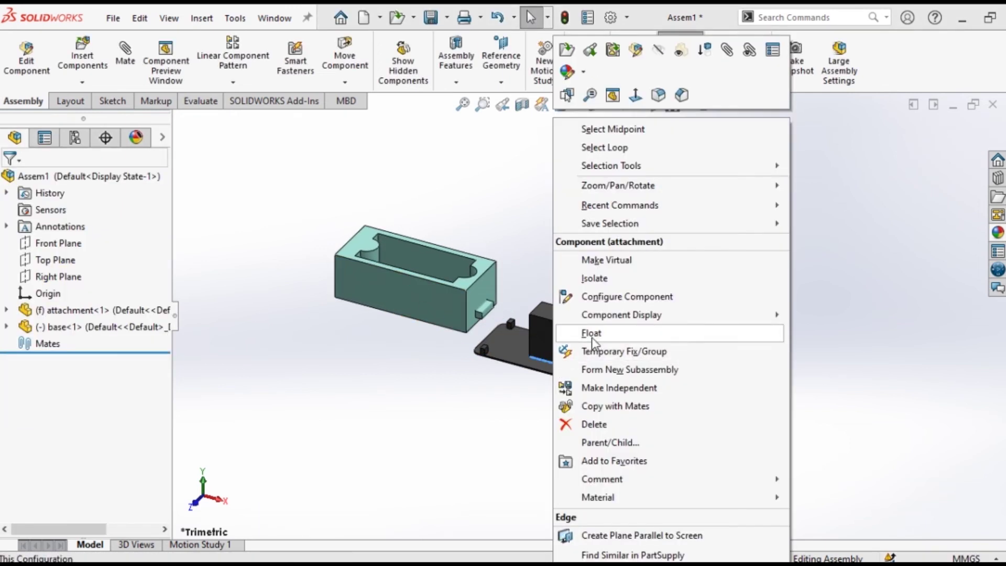
pyautogui.click(594, 332)
pyautogui.scroll(-1, 291, 274)
pyautogui.scroll(1, 294, 271)
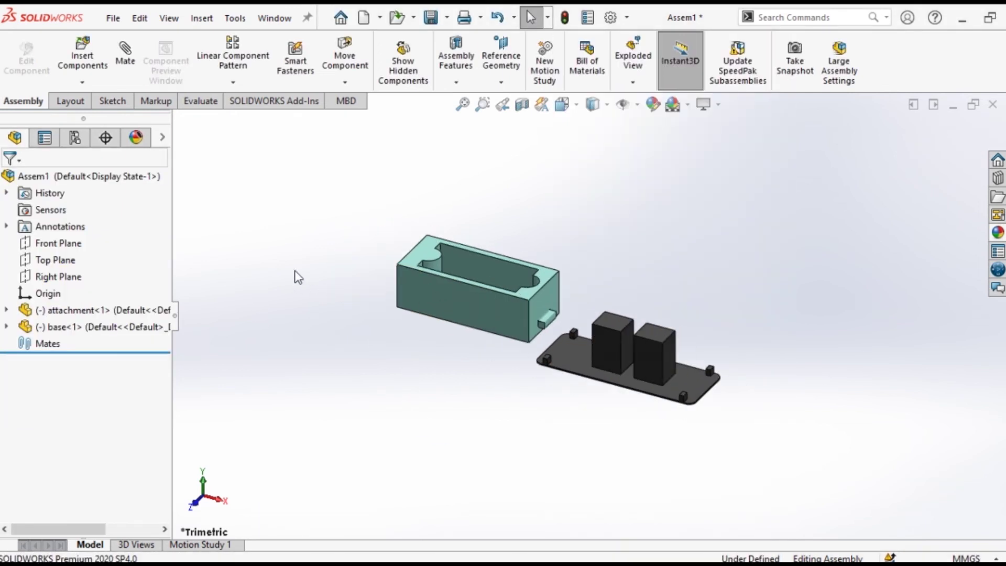
# - Add a coincident mate between the base's Front Plane and the assembly's Front Plane
pyautogui.click(126, 56)
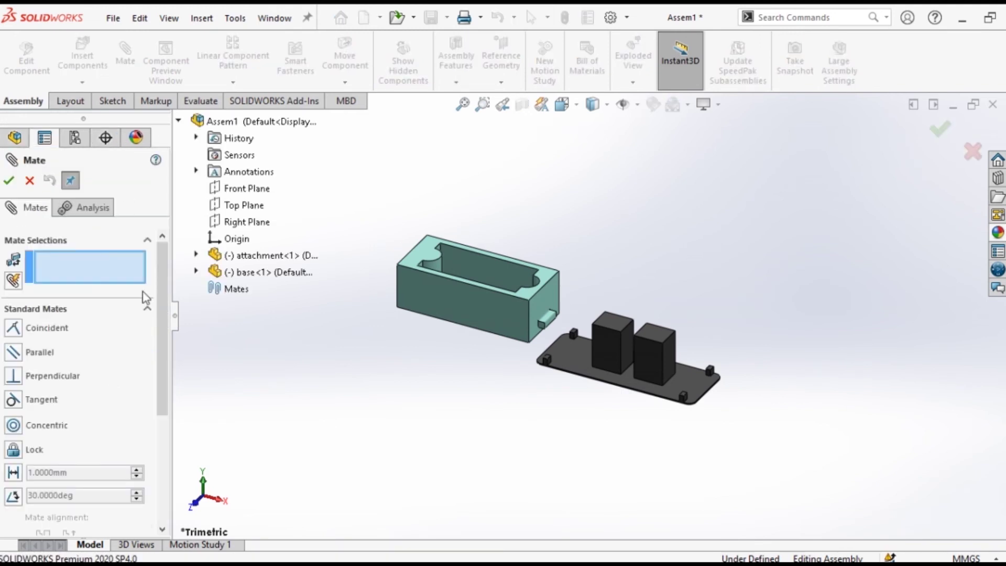
pyautogui.click(196, 273)
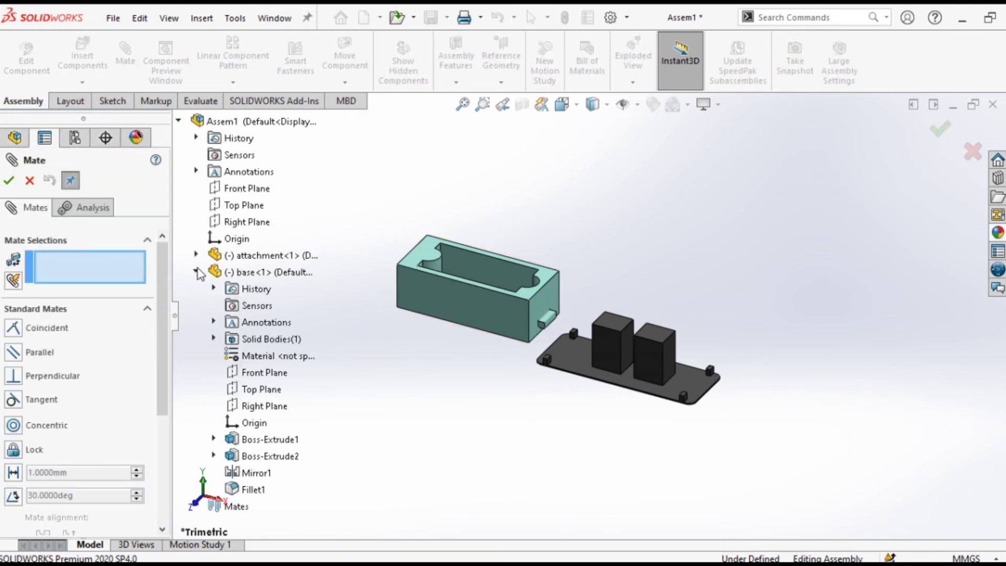
pyautogui.click(265, 373)
pyautogui.click(244, 190)
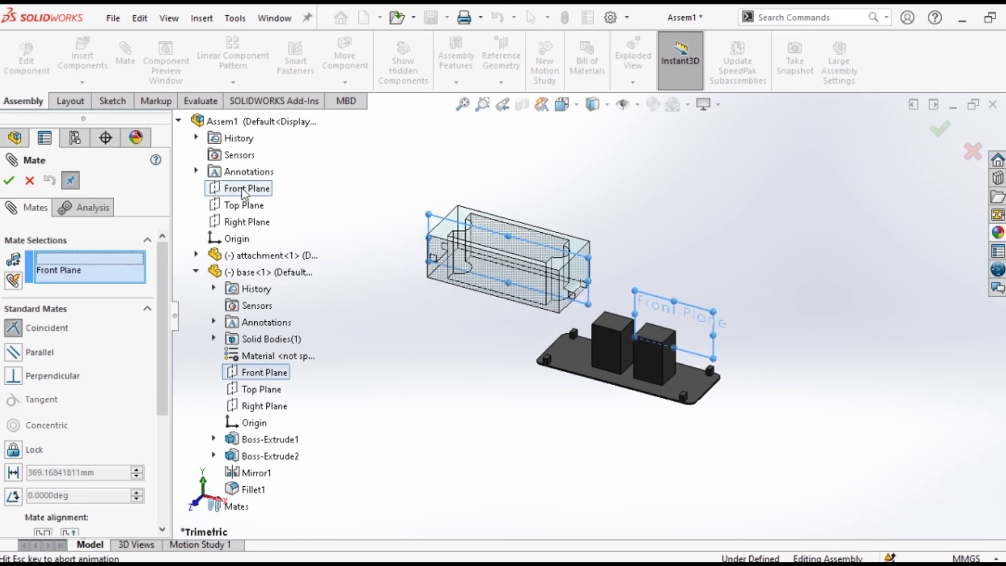
pyautogui.click(11, 182)
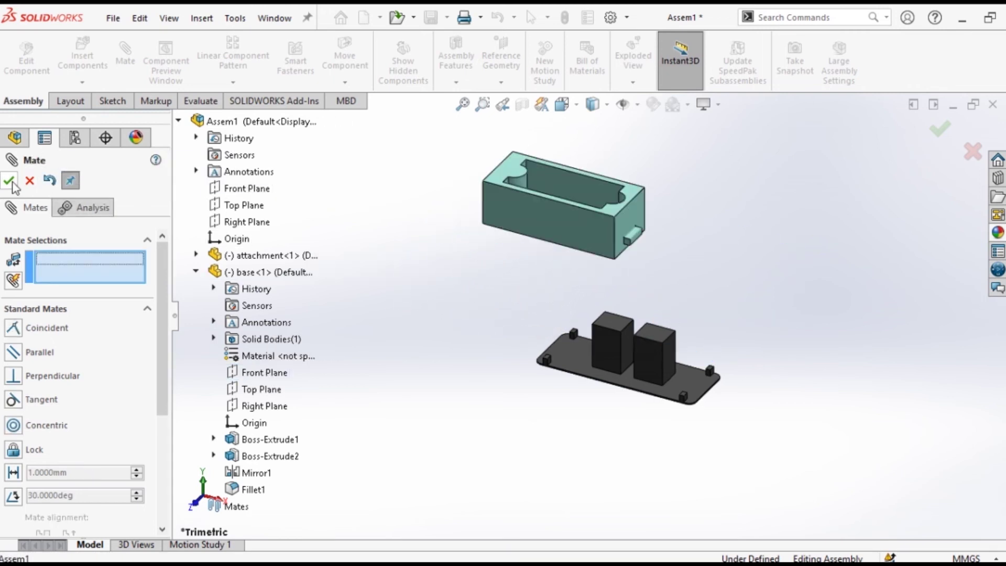
# - Add coincident mates between the base's Top and Right Planes and the matching assembly planes
pyautogui.click(256, 393)
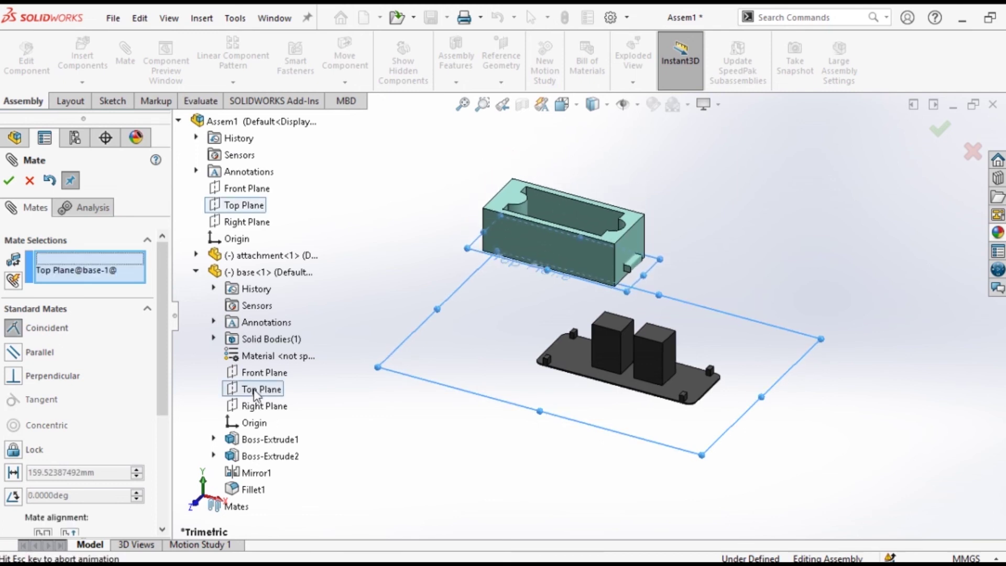
pyautogui.click(10, 182)
pyautogui.click(247, 224)
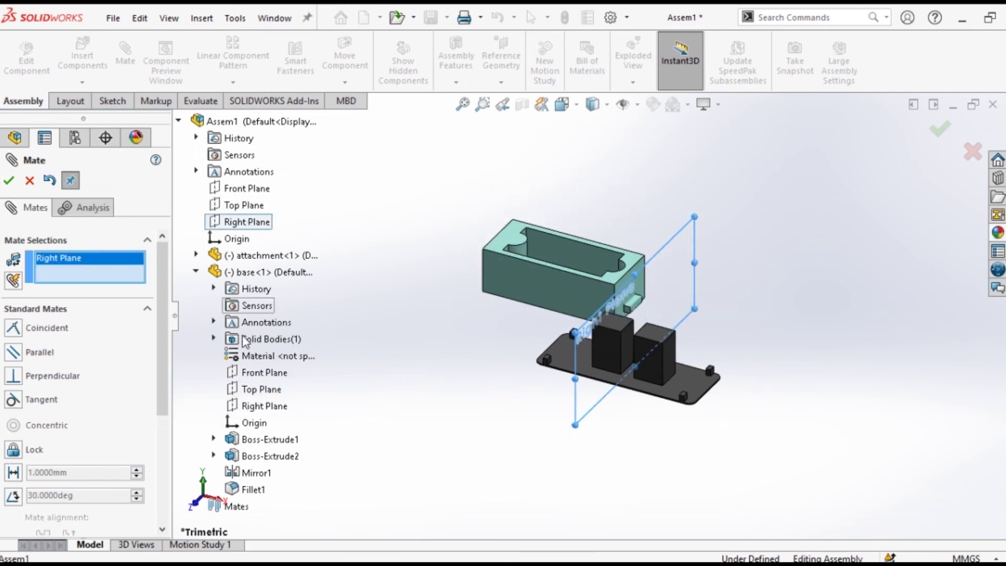
pyautogui.click(263, 406)
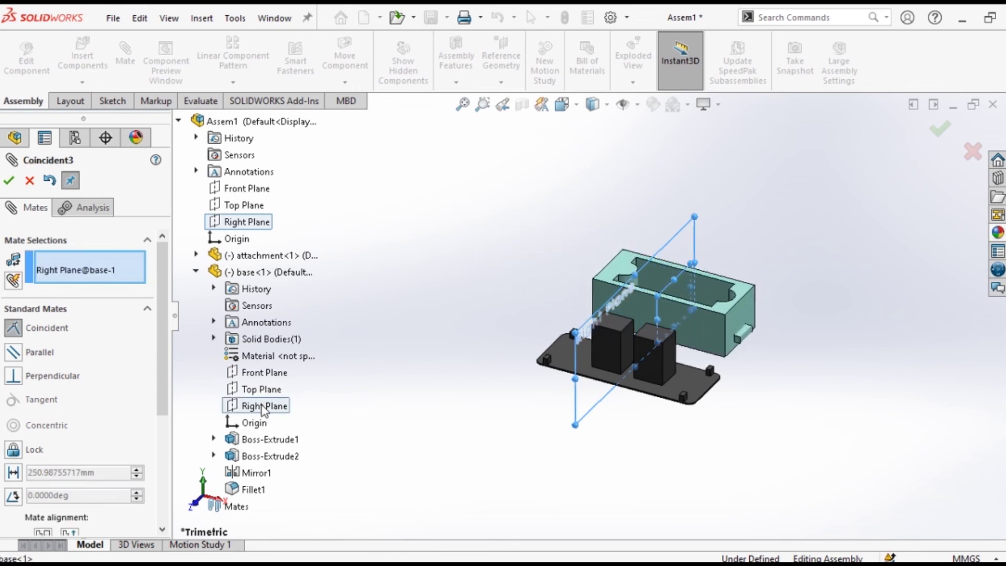
pyautogui.click(10, 182)
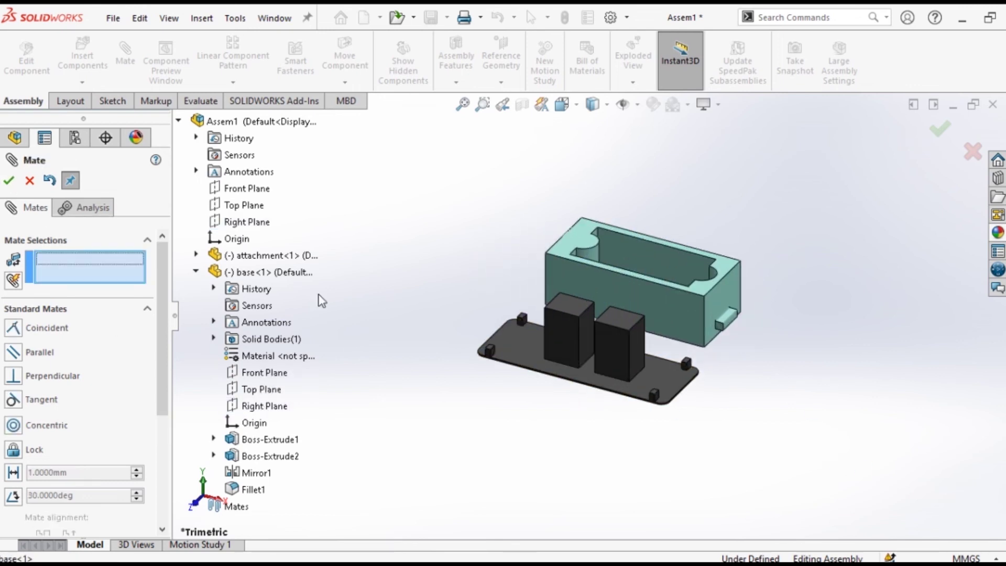
# - Add a coincident mate between the attachment plate's upper face and the base's underside
pyautogui.click(653, 375)
pyautogui.moveTo(716, 373); pyautogui.dragTo(762, 155, button='middle')
pyautogui.click(681, 398)
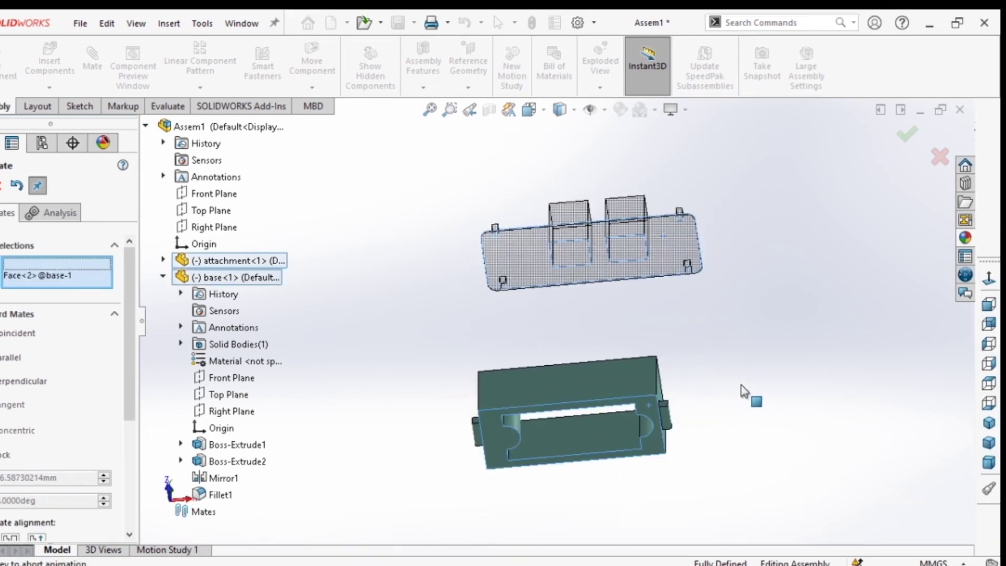
pyautogui.click(989, 423)
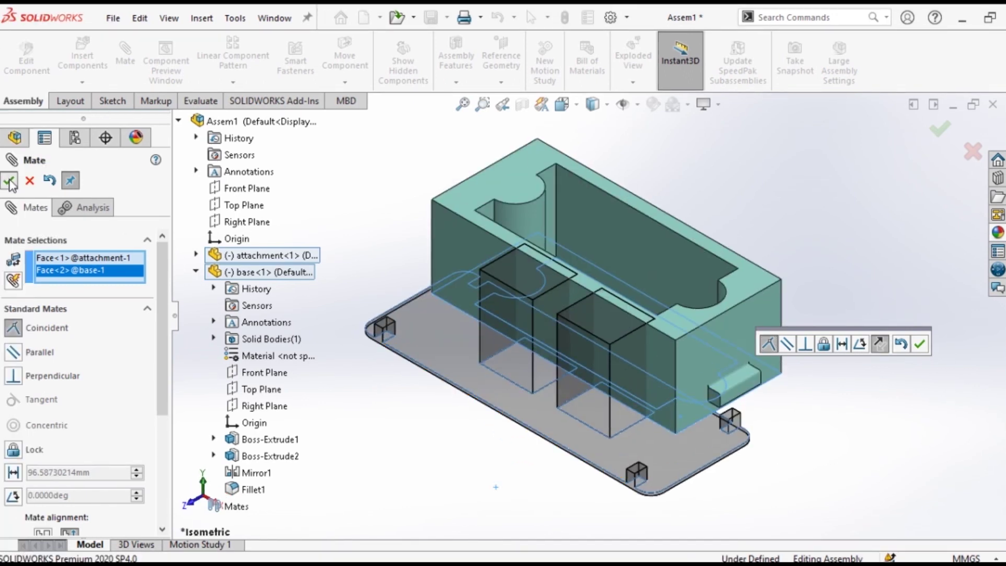
pyautogui.click(9, 181)
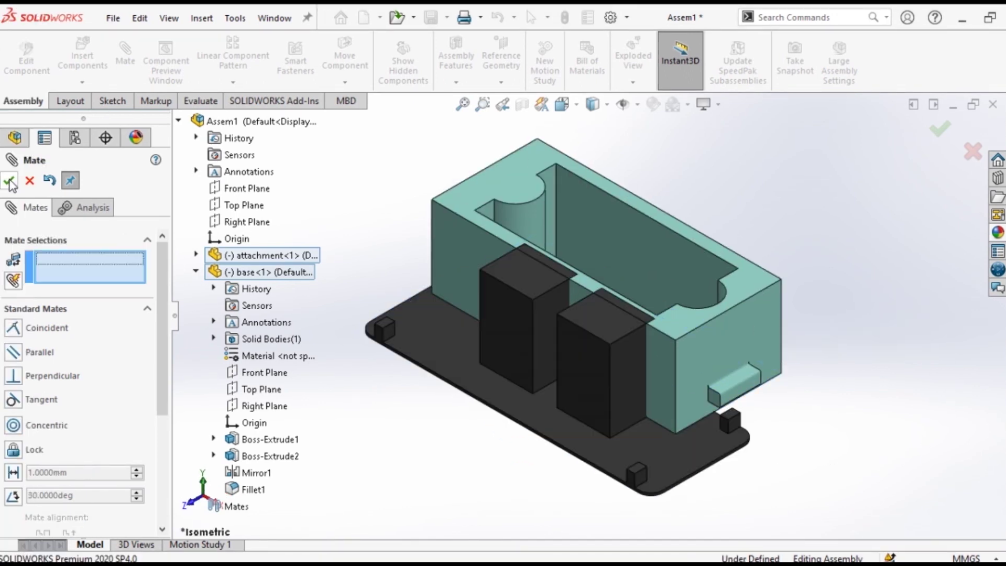
# - Add a coincident mate between the base's long front face and the attachment plate's long front edge face
pyautogui.click(666, 365)
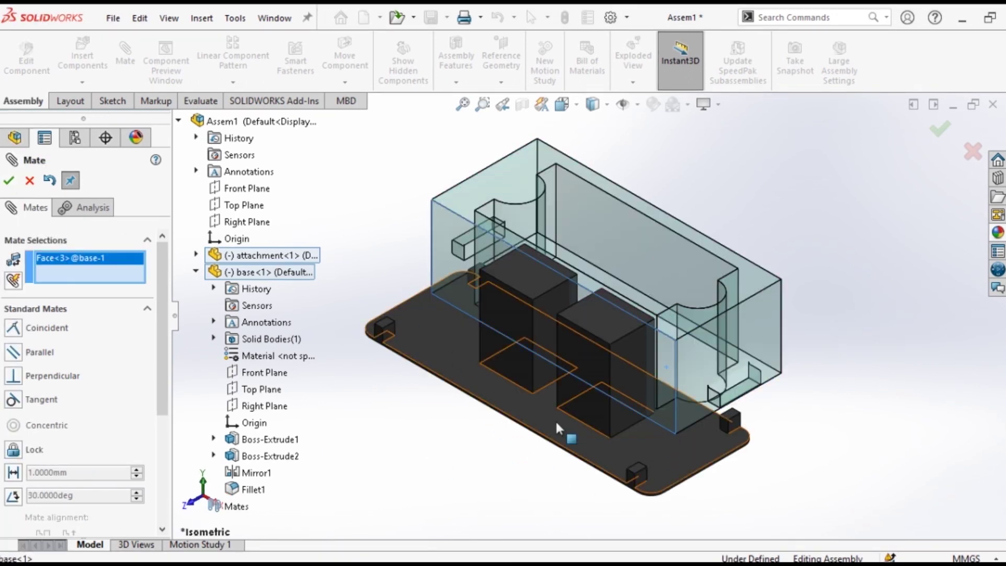
pyautogui.scroll(-4, 571, 451)
pyautogui.scroll(-4, 583, 467)
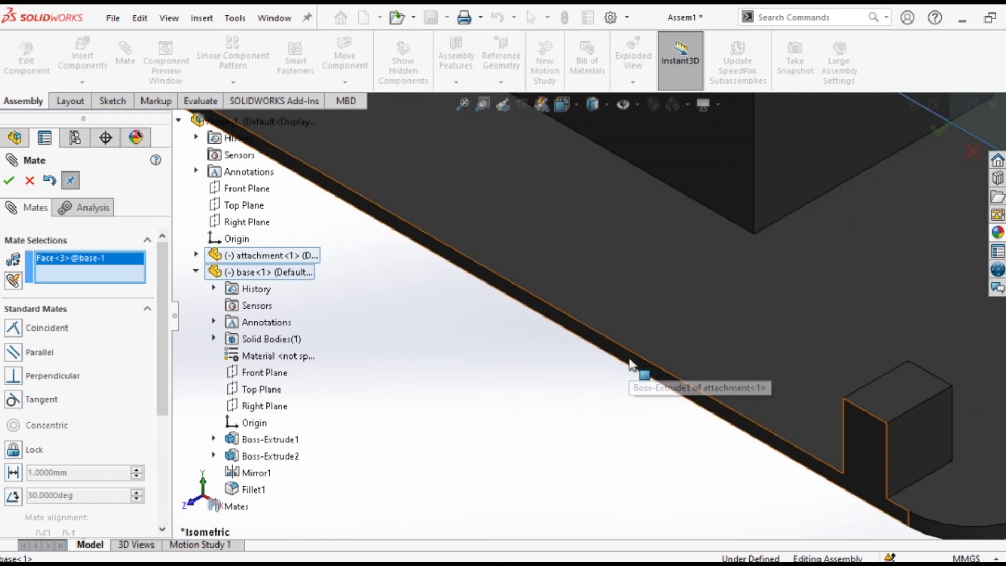
pyautogui.scroll(6, 632, 365)
pyautogui.click(690, 414)
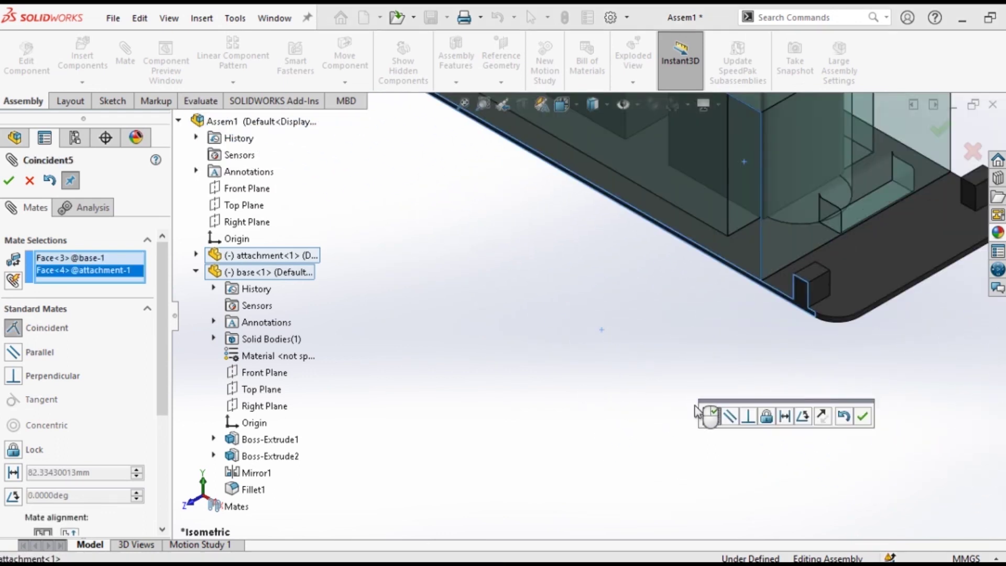
pyautogui.click(8, 181)
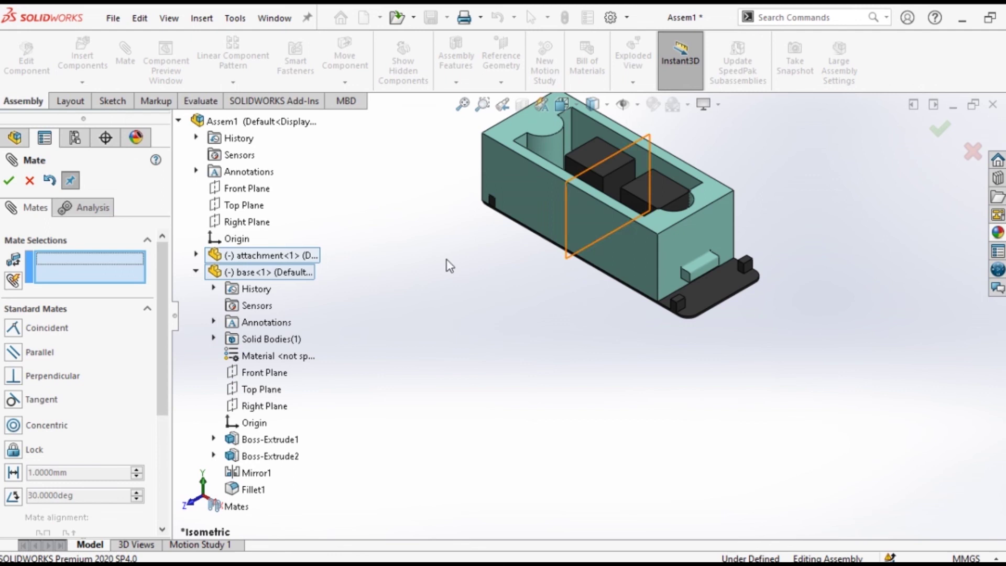
# - Add a coincident mate between a corner tab's inner face and the base's end face, and finish mating
pyautogui.scroll(-5, 680, 310)
pyautogui.moveTo(609, 218); pyautogui.dragTo(712, 290, button='middle')
pyautogui.click(675, 268)
pyautogui.scroll(5, 766, 269)
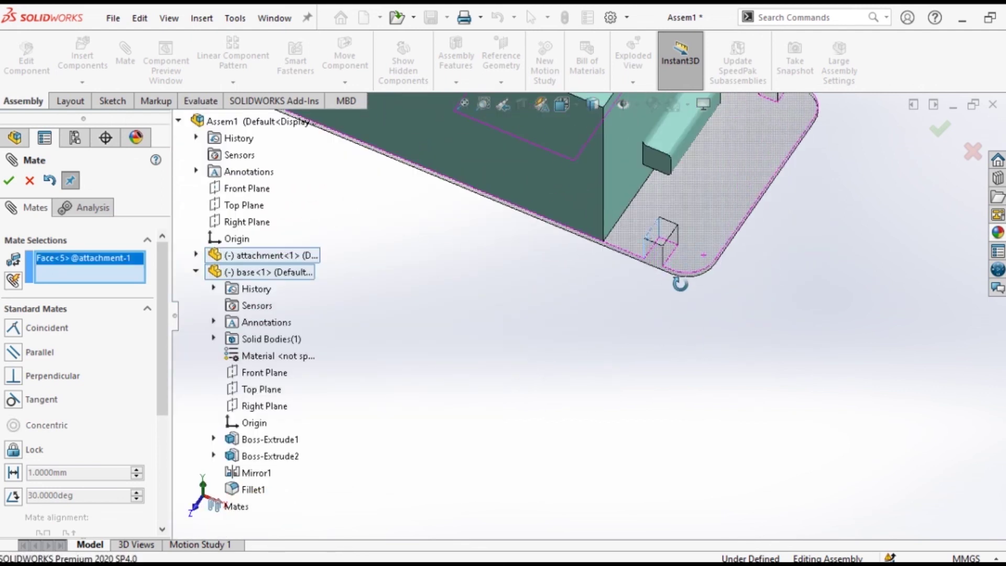
pyautogui.scroll(2, 651, 200)
pyautogui.scroll(-1, 414, 169)
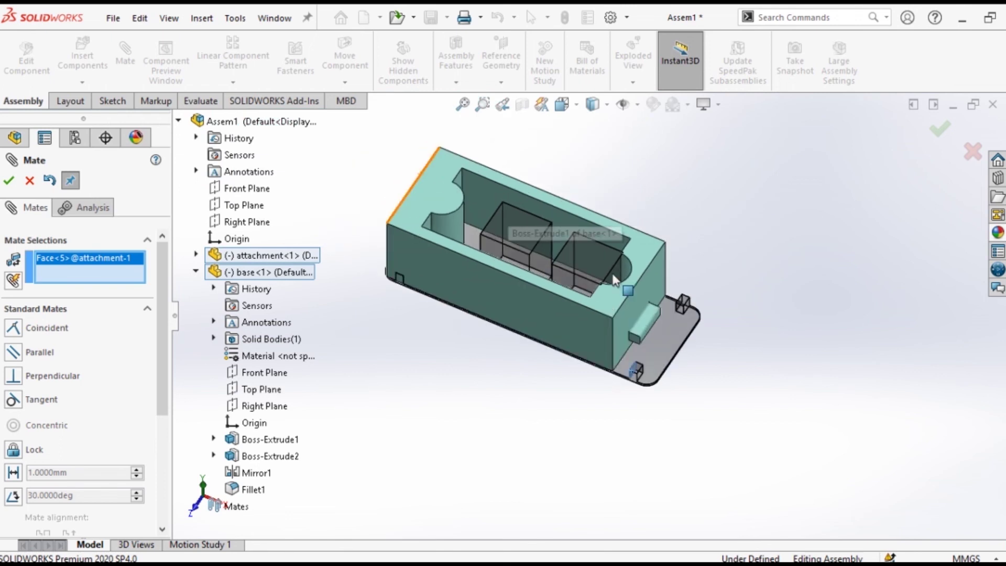
pyautogui.click(643, 309)
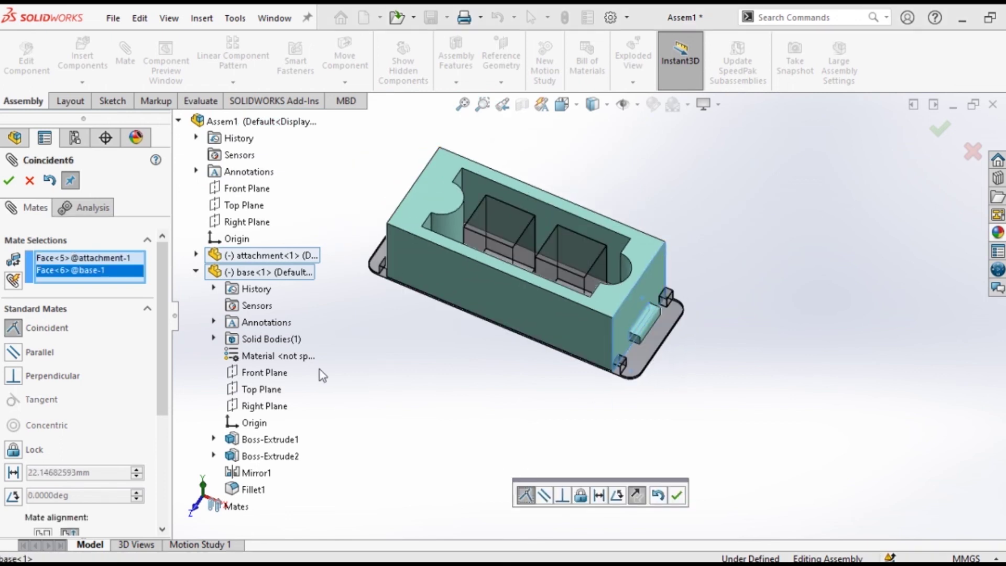
pyautogui.click(8, 183)
pyautogui.click(15, 182)
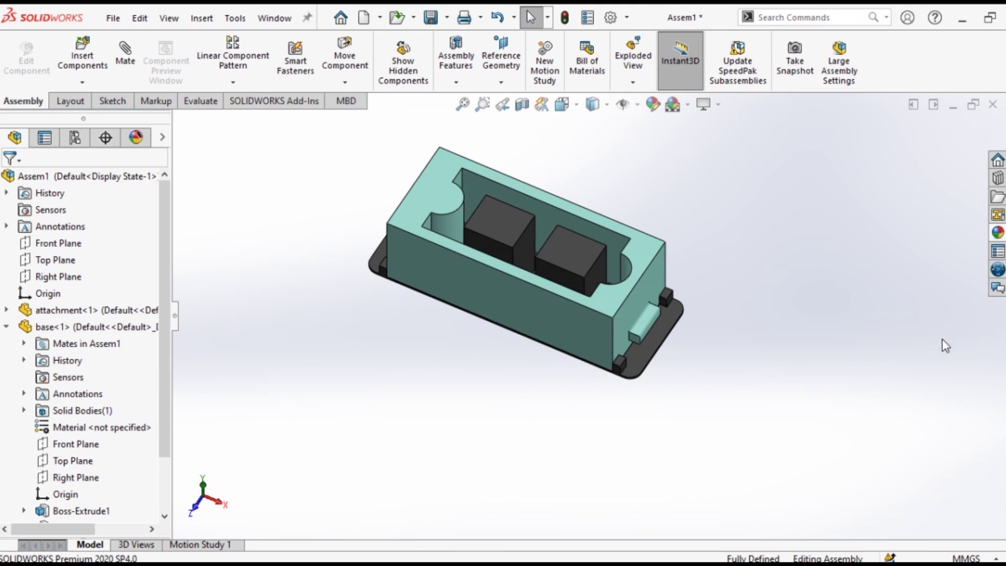
# - Examine the mated assembly in the top view and in the isometric view
pyautogui.hotkey('ctrl', '5')
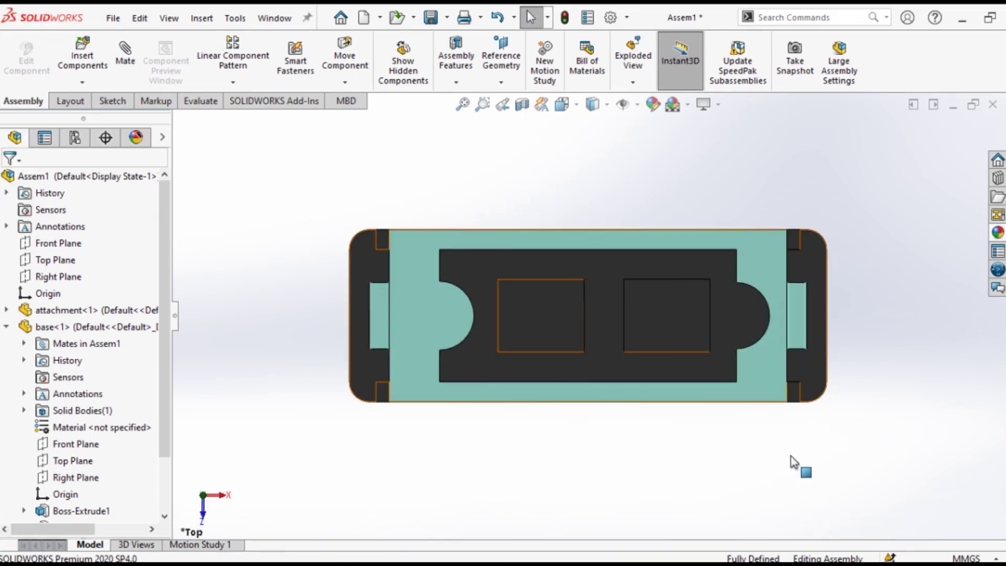
pyautogui.scroll(2, 791, 456)
pyautogui.scroll(-2, 791, 456)
pyautogui.scroll(1, 618, 297)
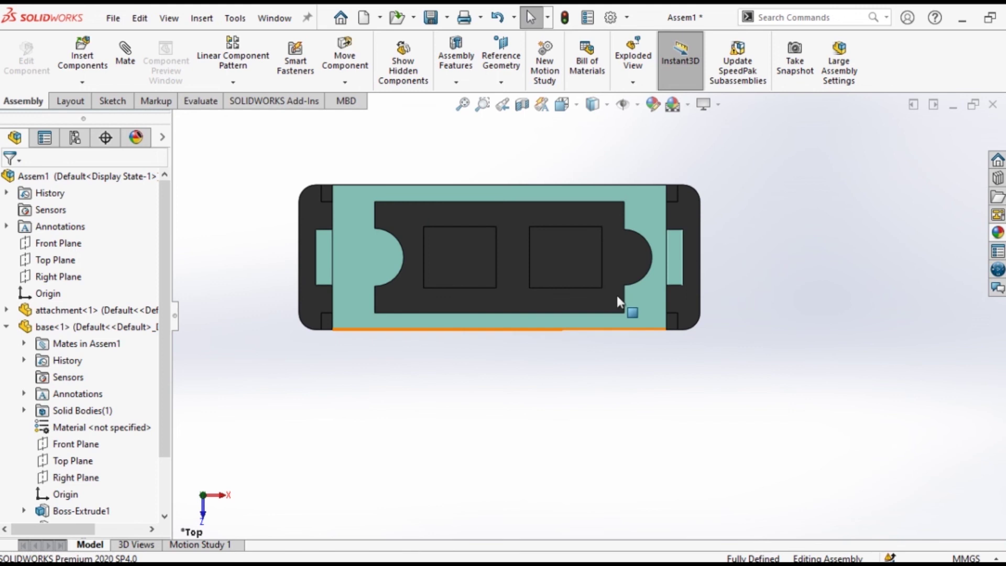
pyautogui.hotkey('ctrl', '7')
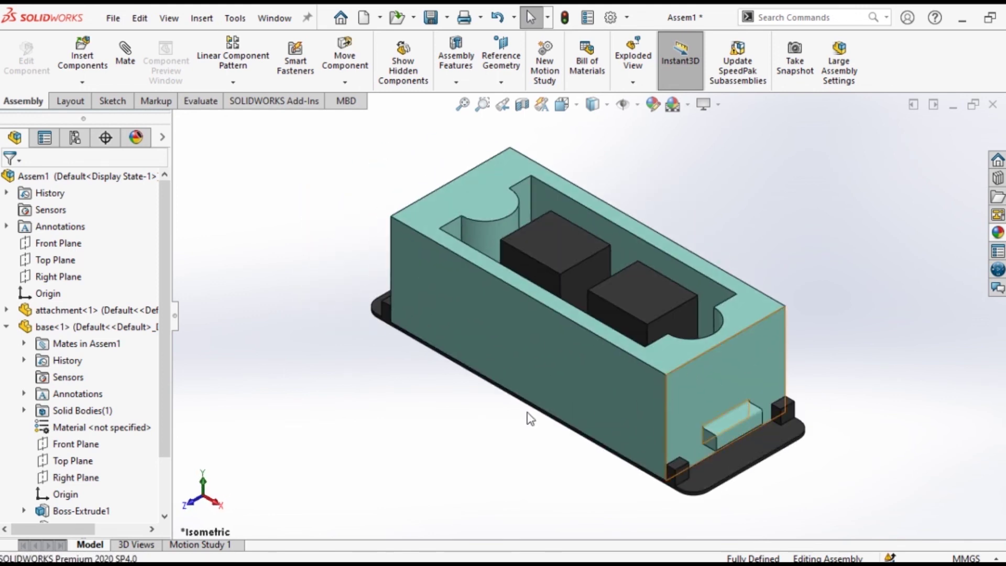